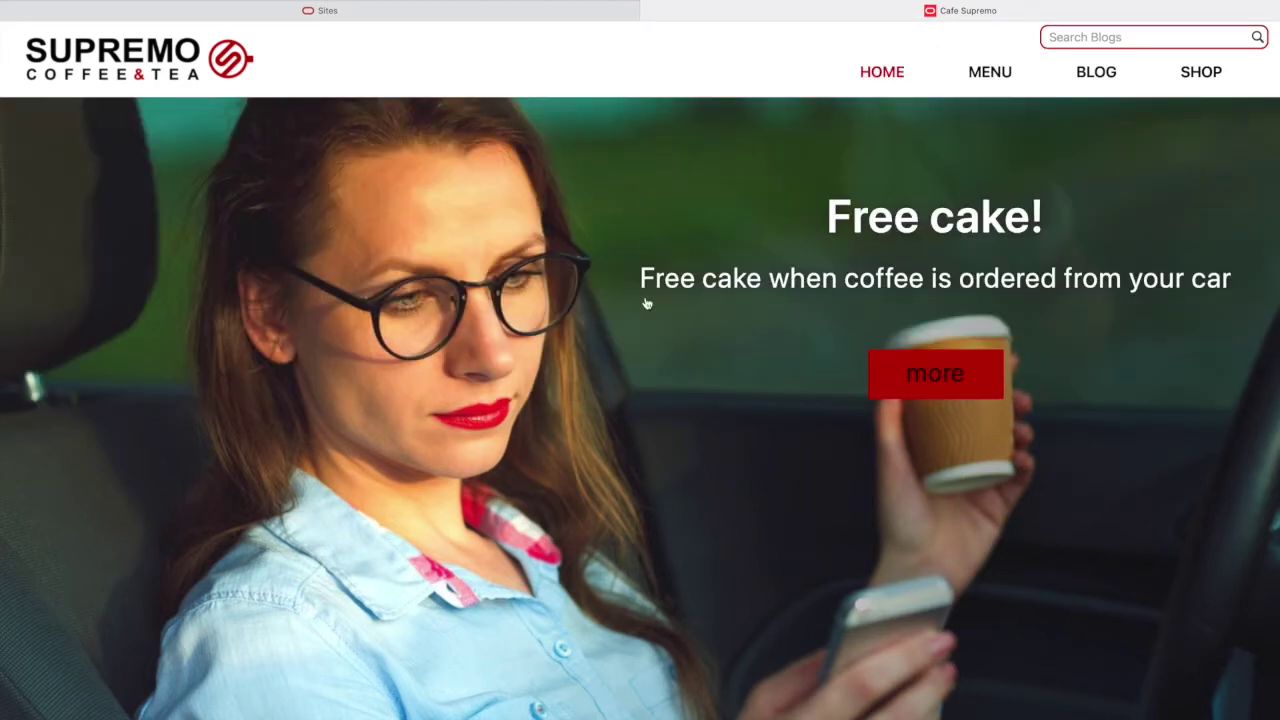
Return to the Cafe Supremo tab and open the MENU page with its coffee banner.
{"action": "scroll", "coordinate": [638, 317], "scroll_direction": "down", "scroll_amount": 10}
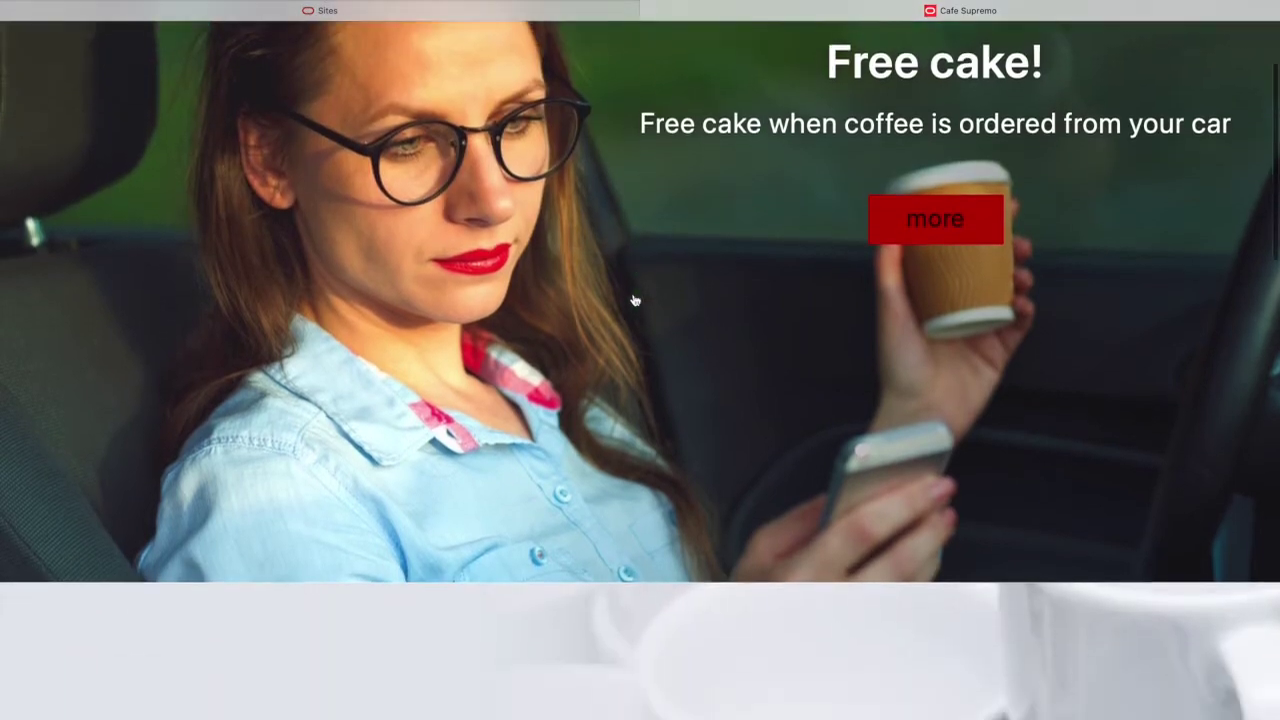
{"action": "scroll", "coordinate": [634, 300], "scroll_direction": "down", "scroll_amount": 10}
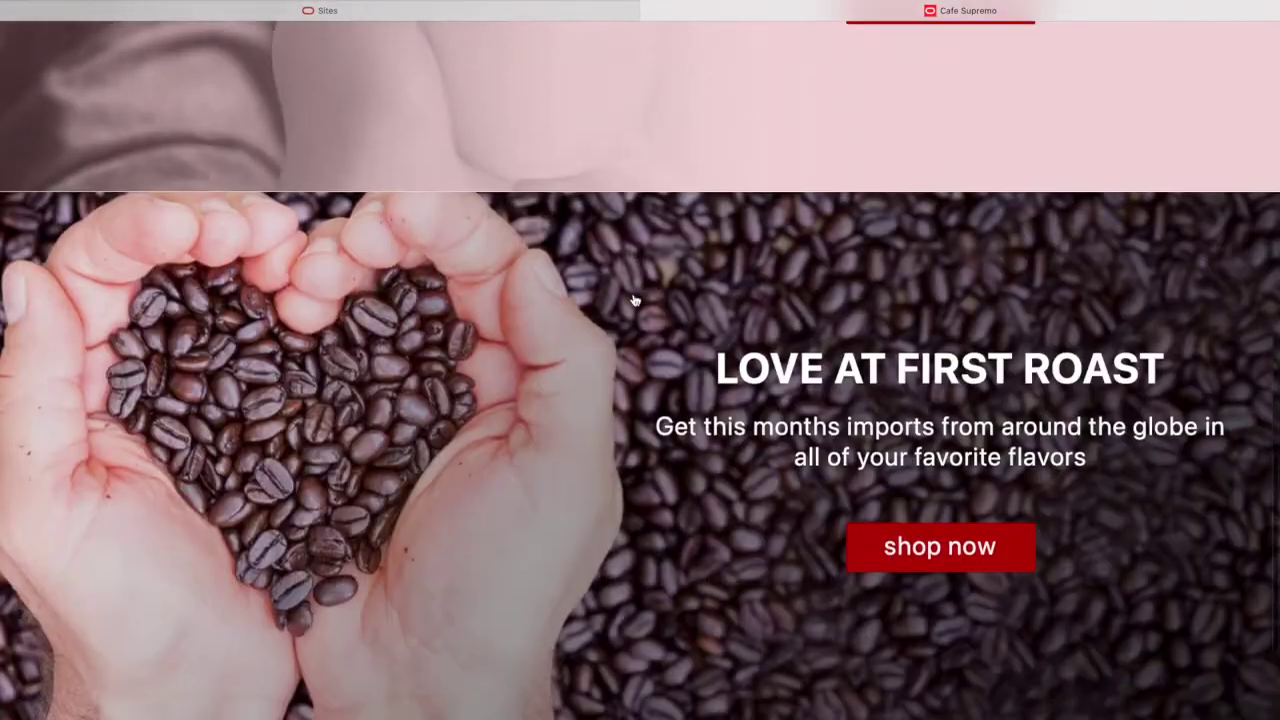
{"action": "scroll", "coordinate": [634, 300], "scroll_direction": "up", "scroll_amount": 20}
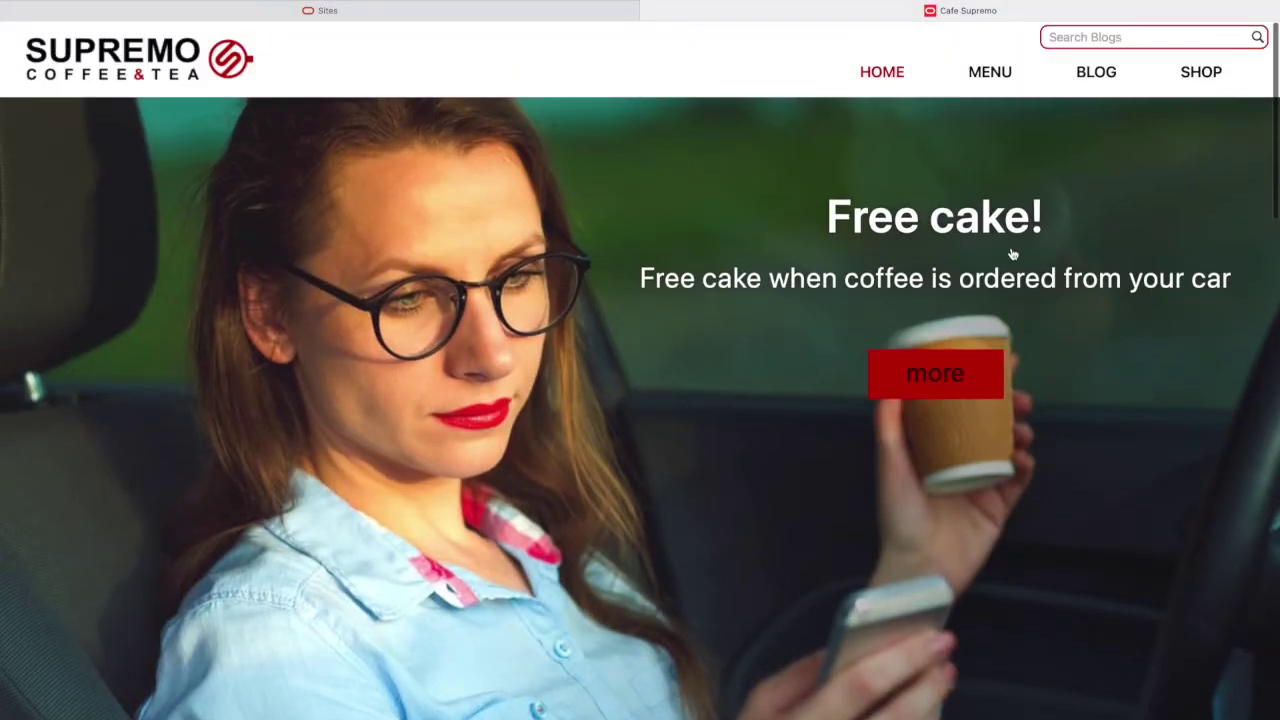
{"action": "scroll", "coordinate": [669, 336], "scroll_direction": "down", "scroll_amount": 6}
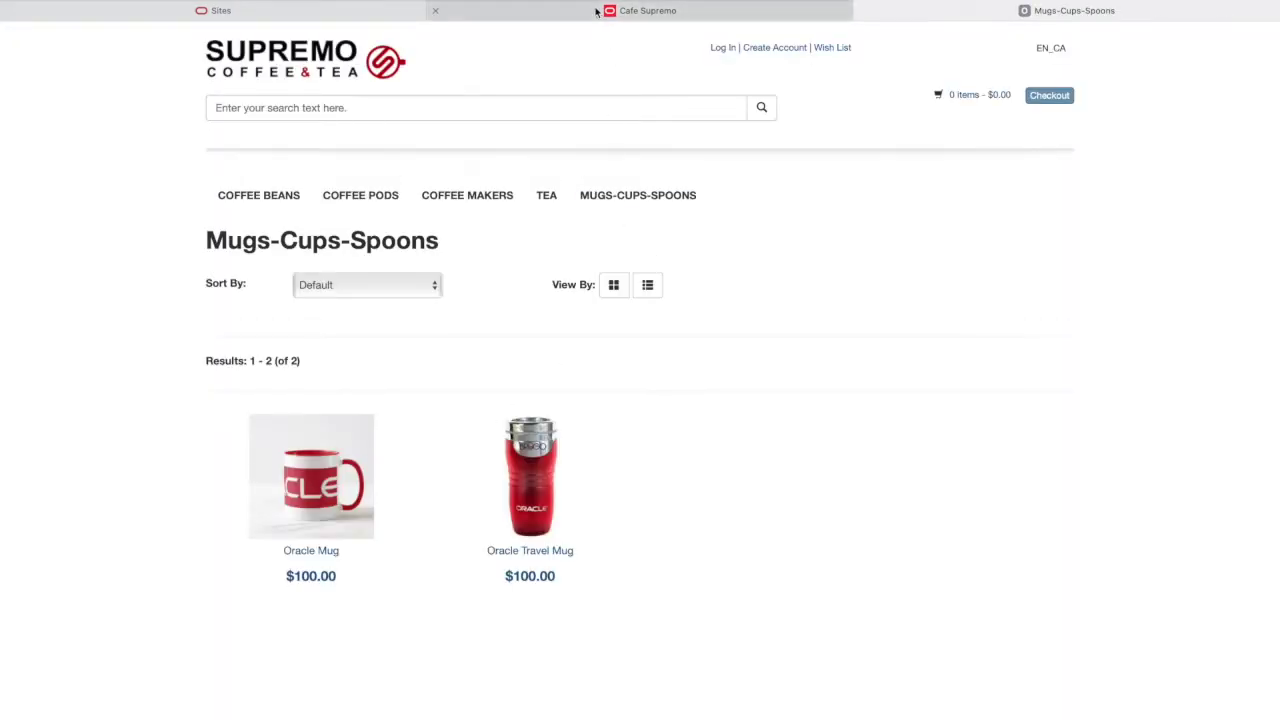
{"action": "left_click", "coordinate": [596, 11]}
{"action": "scroll", "coordinate": [536, 298], "scroll_direction": "down", "scroll_amount": 7}
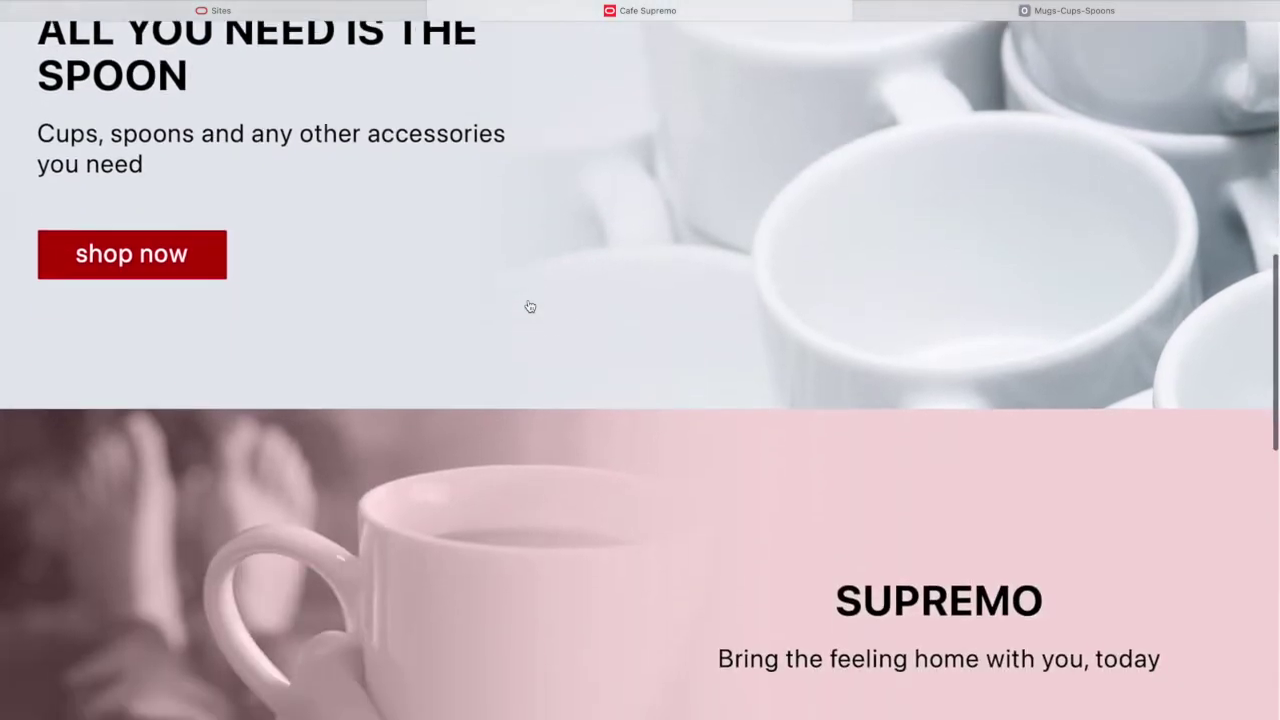
{"action": "scroll", "coordinate": [530, 306], "scroll_direction": "down", "scroll_amount": 5}
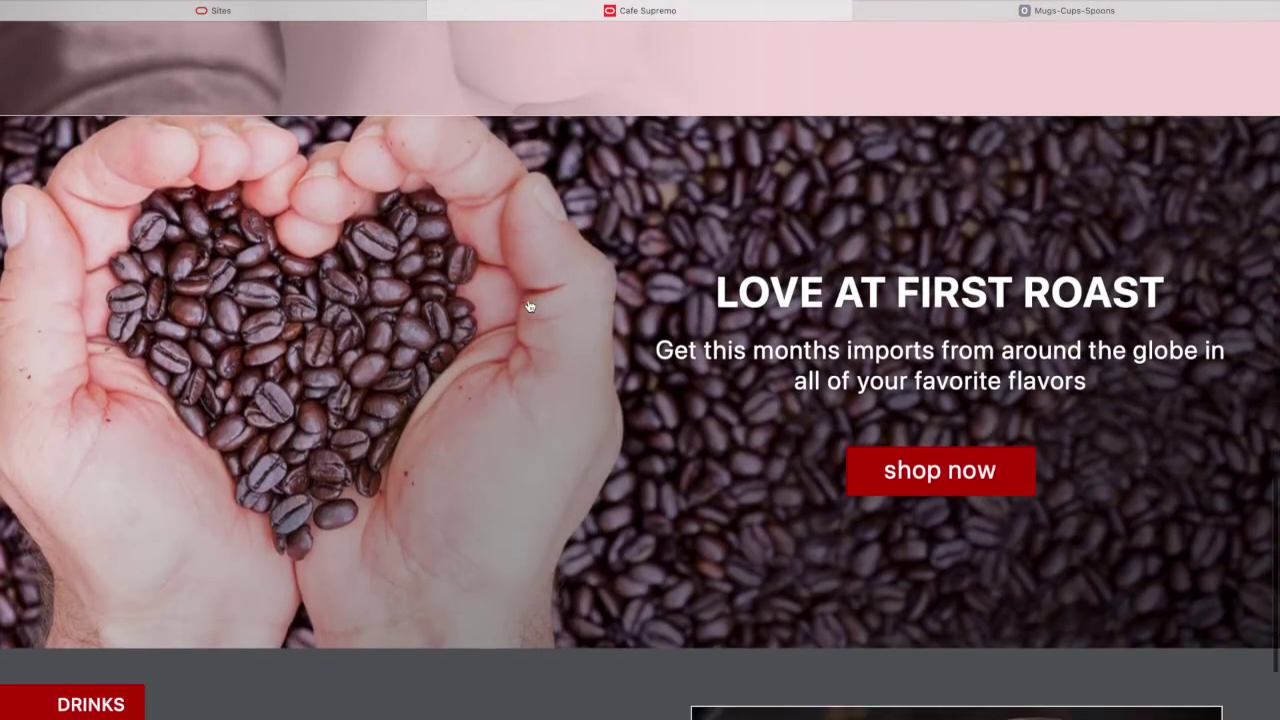
{"action": "scroll", "coordinate": [530, 306], "scroll_direction": "up", "scroll_amount": 12}
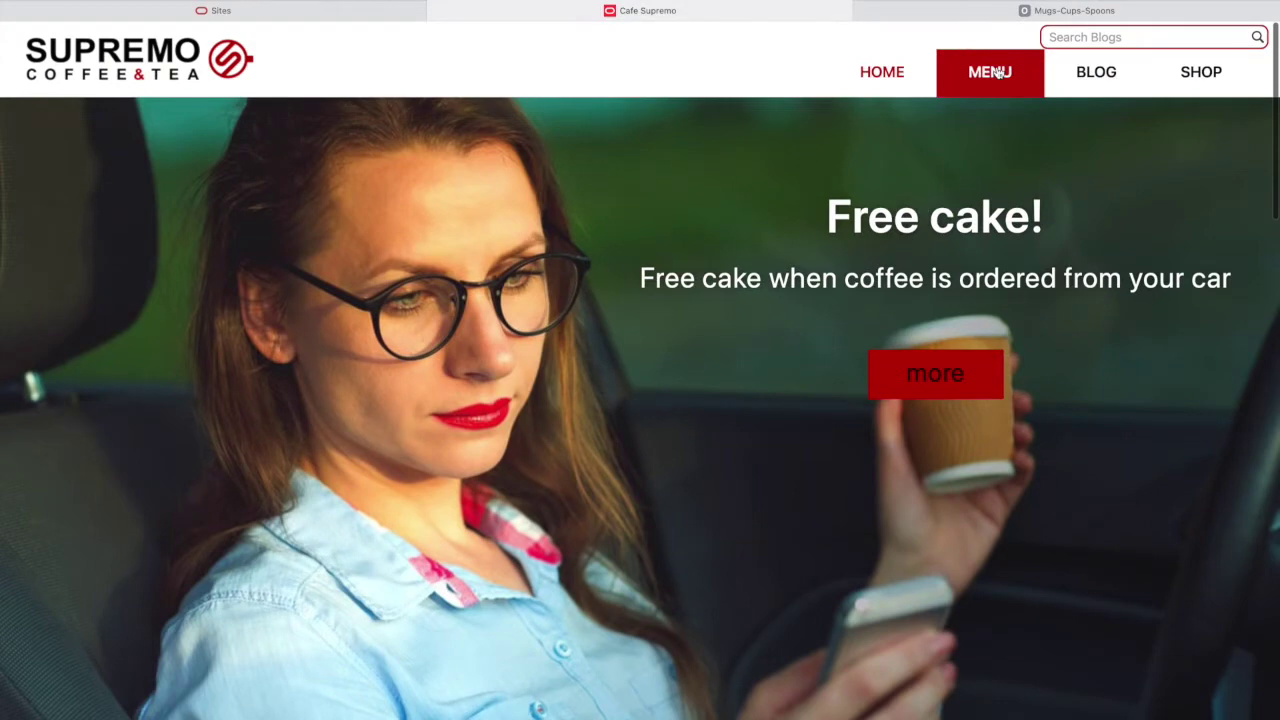
{"action": "left_click", "coordinate": [990, 72]}
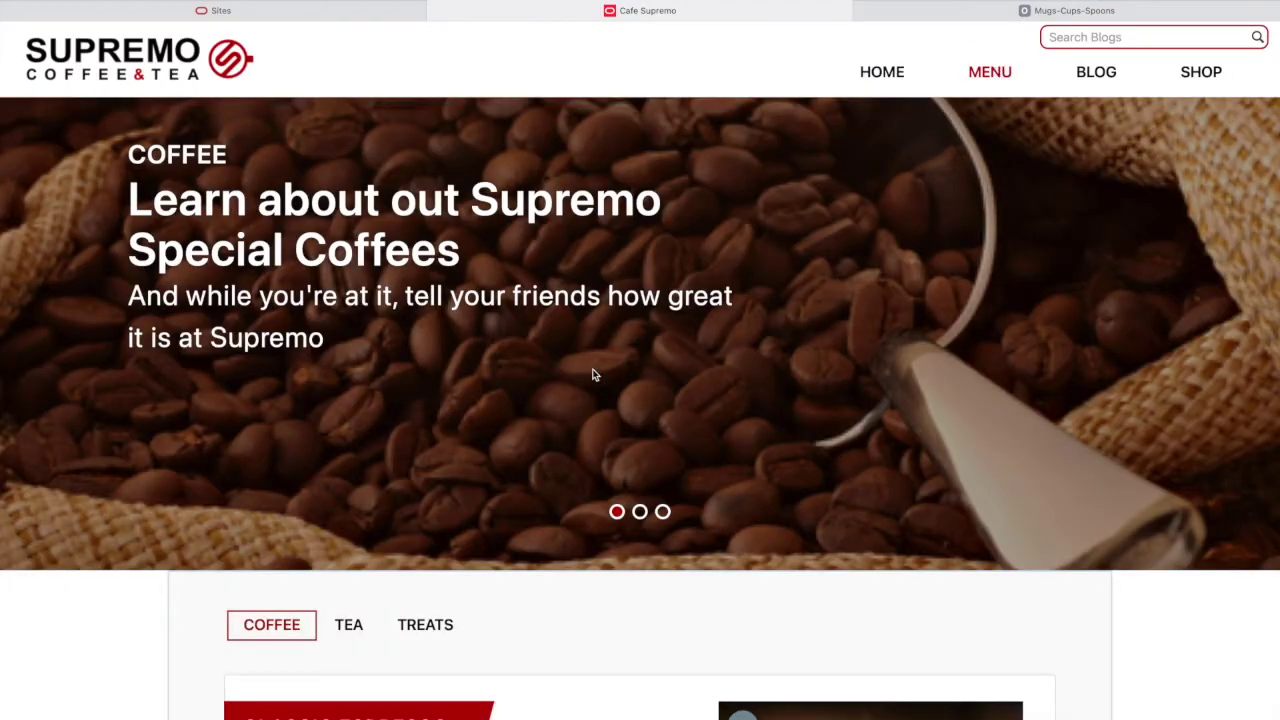
Browse the menu: next banner slide, TEA and TREATS items, and the second page of combos.
{"action": "scroll", "coordinate": [805, 408], "scroll_direction": "down", "scroll_amount": 15}
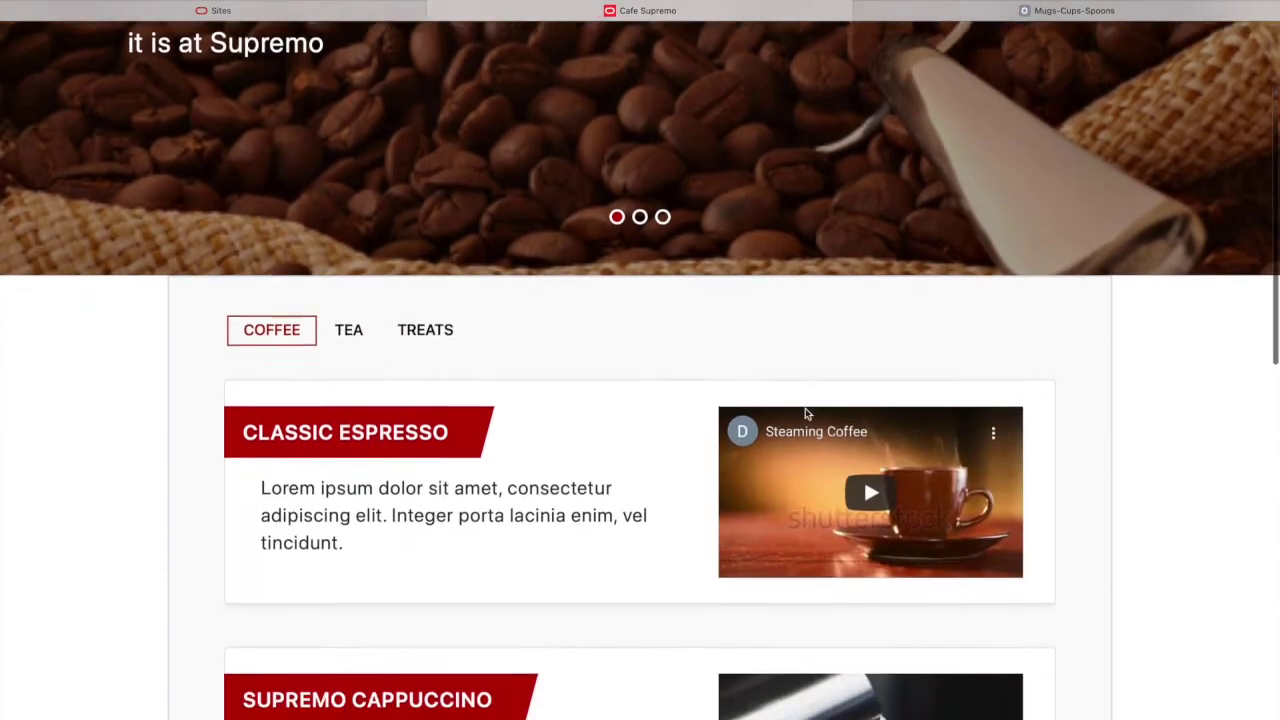
{"action": "scroll", "coordinate": [806, 413], "scroll_direction": "up", "scroll_amount": 15}
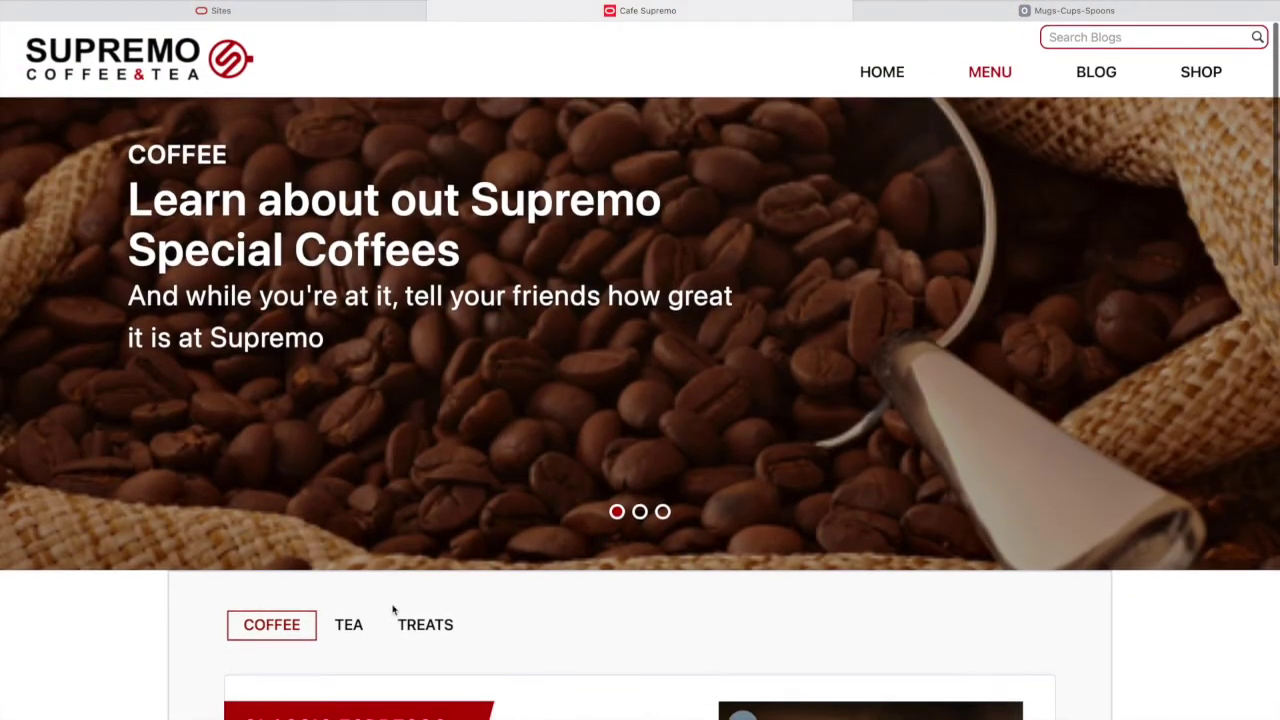
{"action": "left_click", "coordinate": [640, 512]}
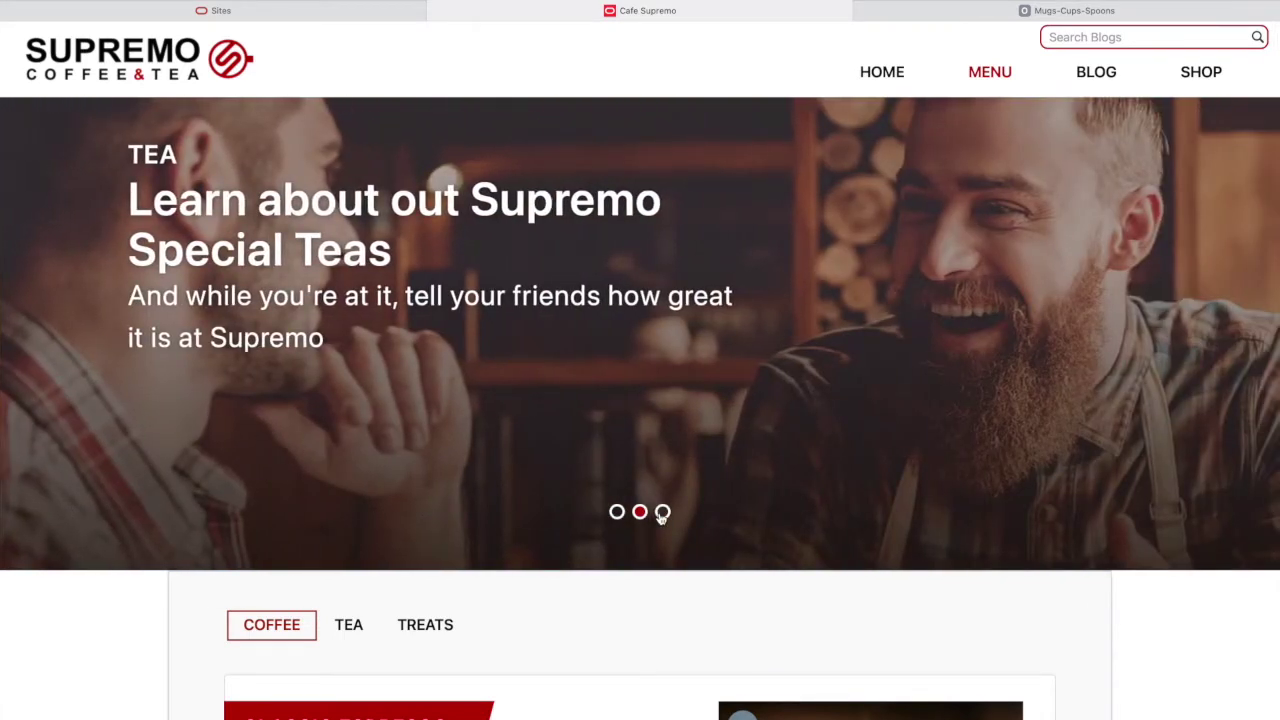
{"action": "left_click", "coordinate": [663, 512]}
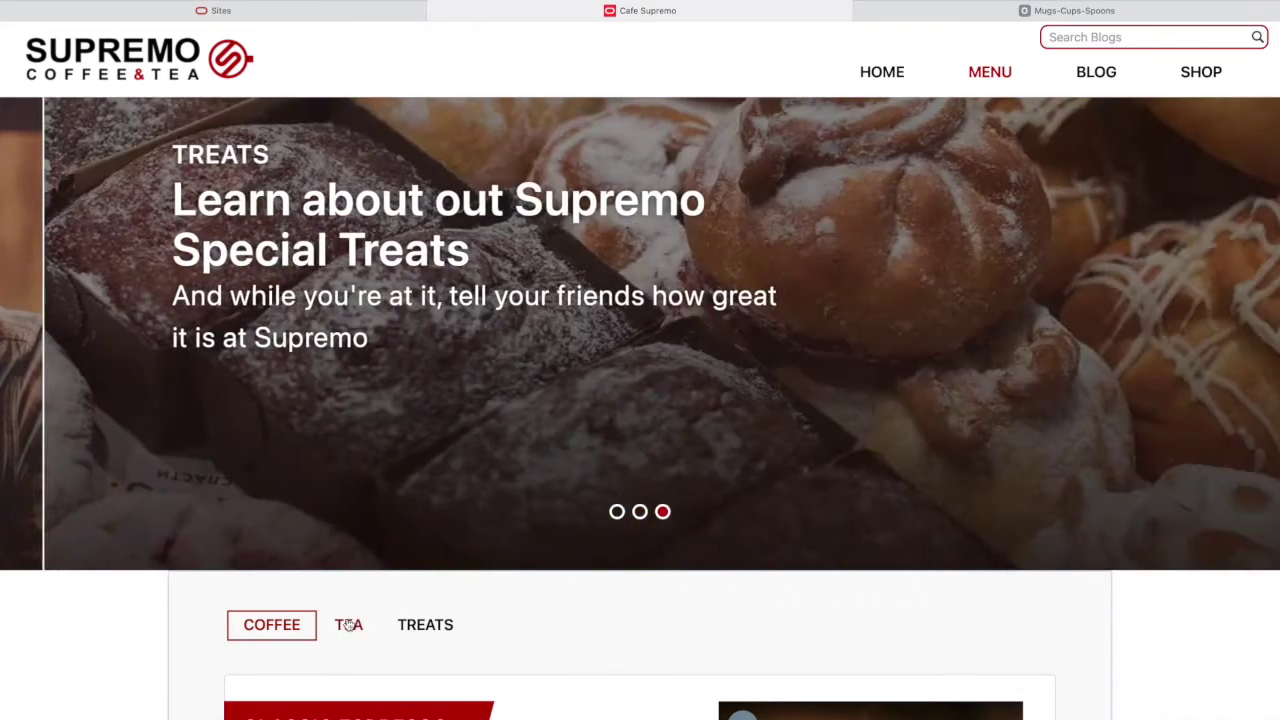
{"action": "scroll", "coordinate": [683, 625], "scroll_direction": "down", "scroll_amount": 5}
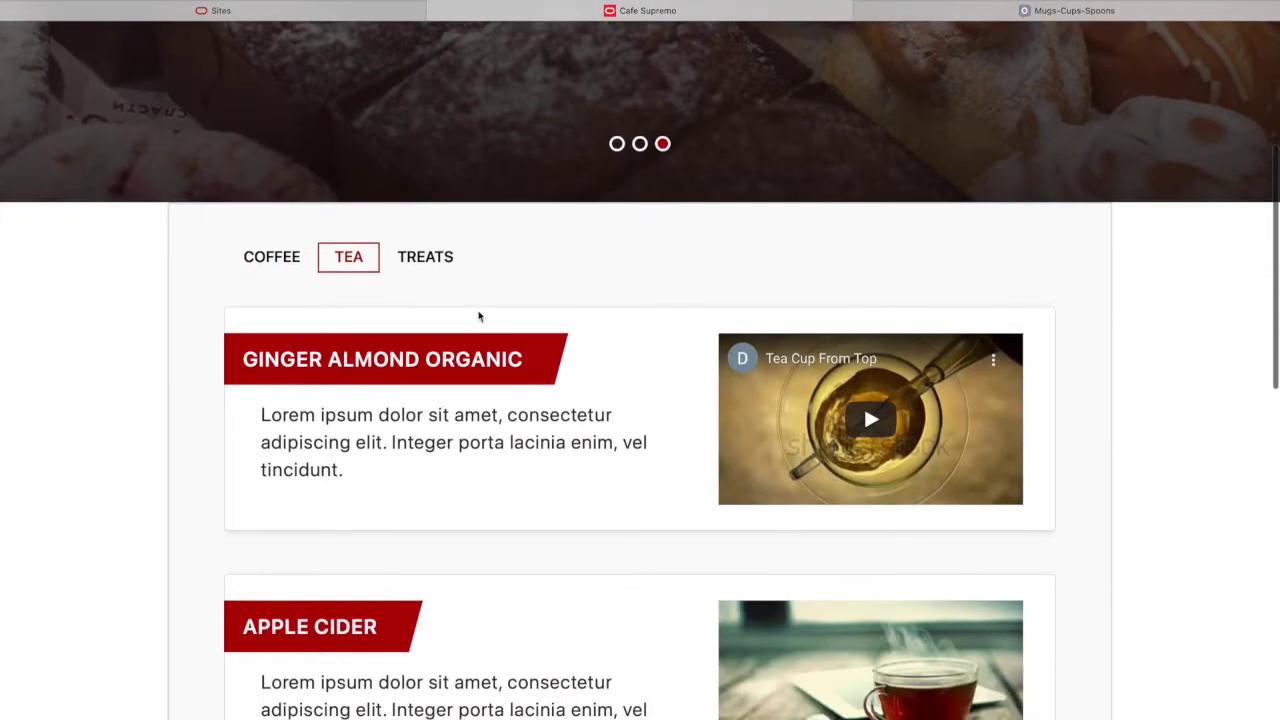
{"action": "left_click", "coordinate": [438, 268]}
{"action": "scroll", "coordinate": [506, 349], "scroll_direction": "down", "scroll_amount": 12}
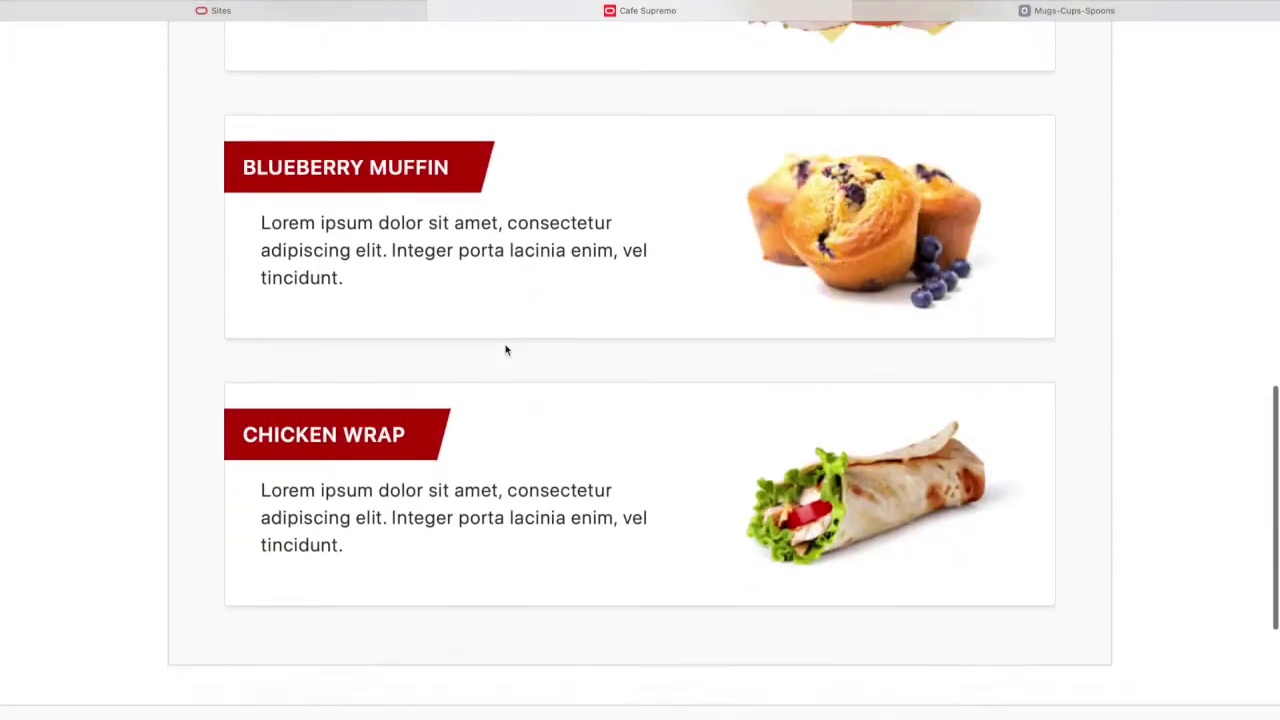
{"action": "scroll", "coordinate": [506, 349], "scroll_direction": "down", "scroll_amount": 2}
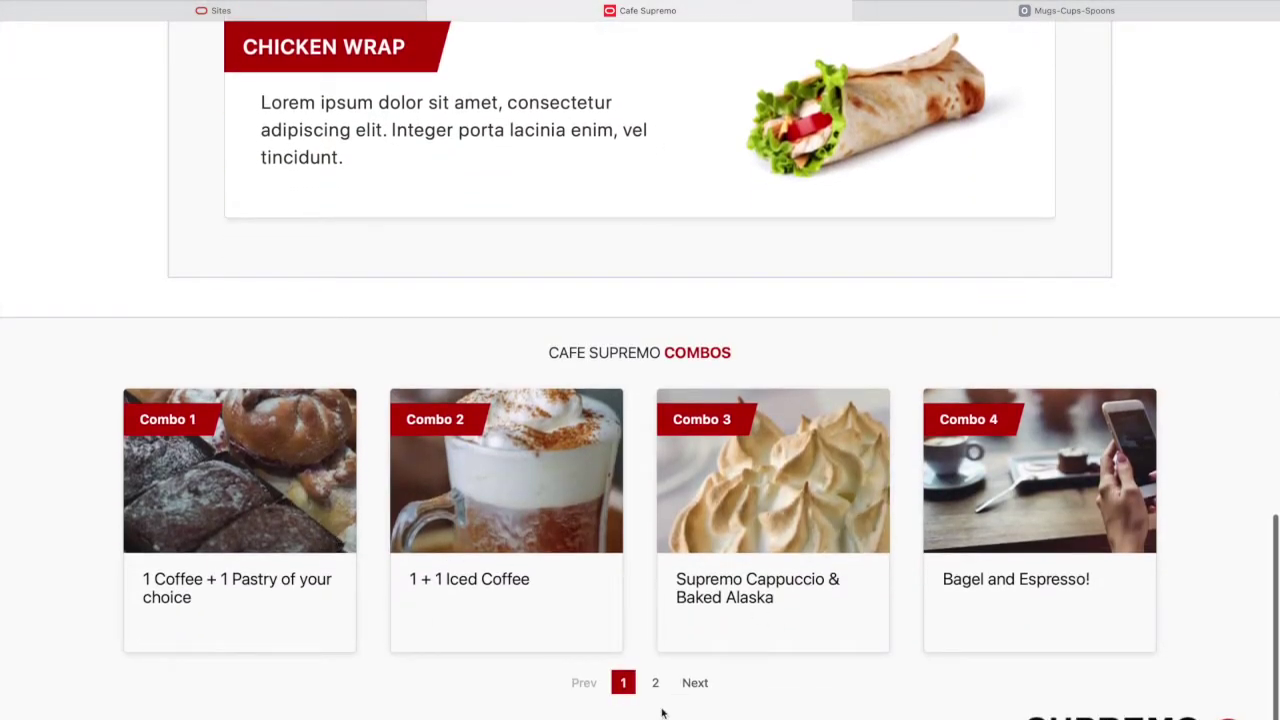
{"action": "left_click", "coordinate": [655, 684]}
Play the Steaming Coffee video on the Menu page.
{"action": "scroll", "coordinate": [604, 535], "scroll_direction": "up", "scroll_amount": 12}
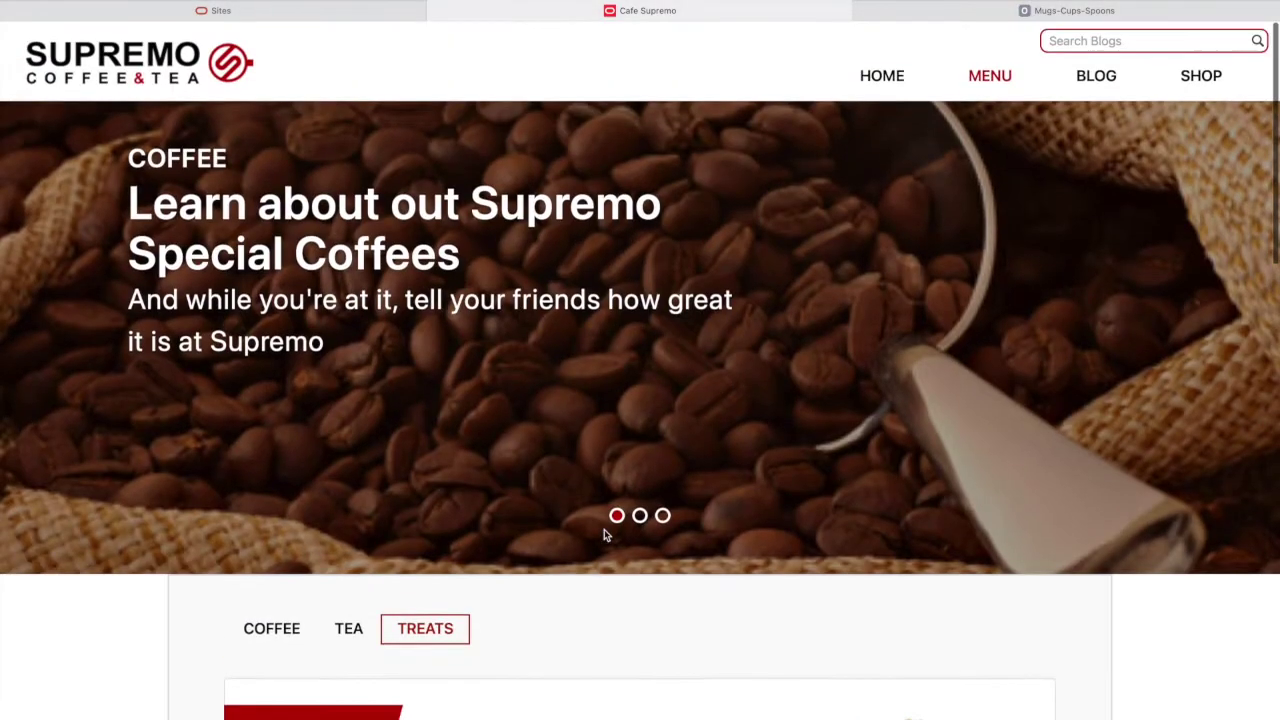
{"action": "scroll", "coordinate": [604, 535], "scroll_direction": "down", "scroll_amount": 6}
{"action": "scroll", "coordinate": [604, 535], "scroll_direction": "down", "scroll_amount": 8}
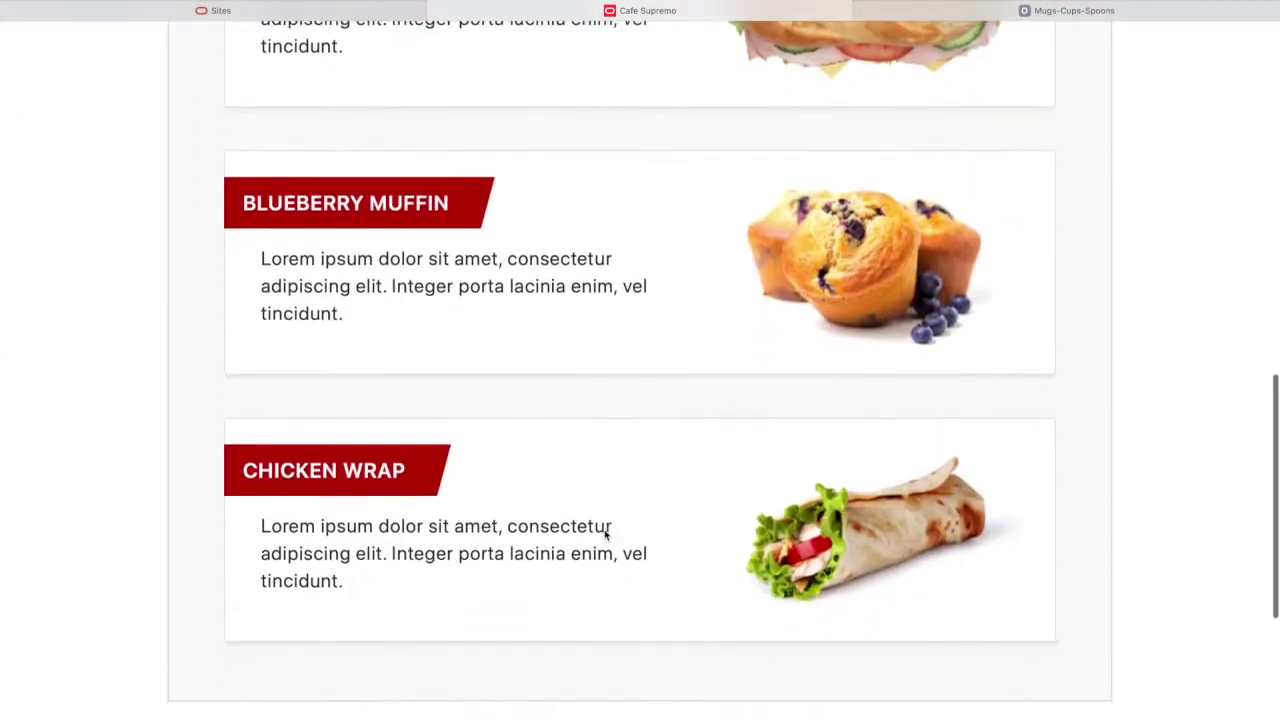
{"action": "scroll", "coordinate": [604, 537], "scroll_direction": "up", "scroll_amount": 9}
{"action": "scroll", "coordinate": [604, 537], "scroll_direction": "up", "scroll_amount": 4}
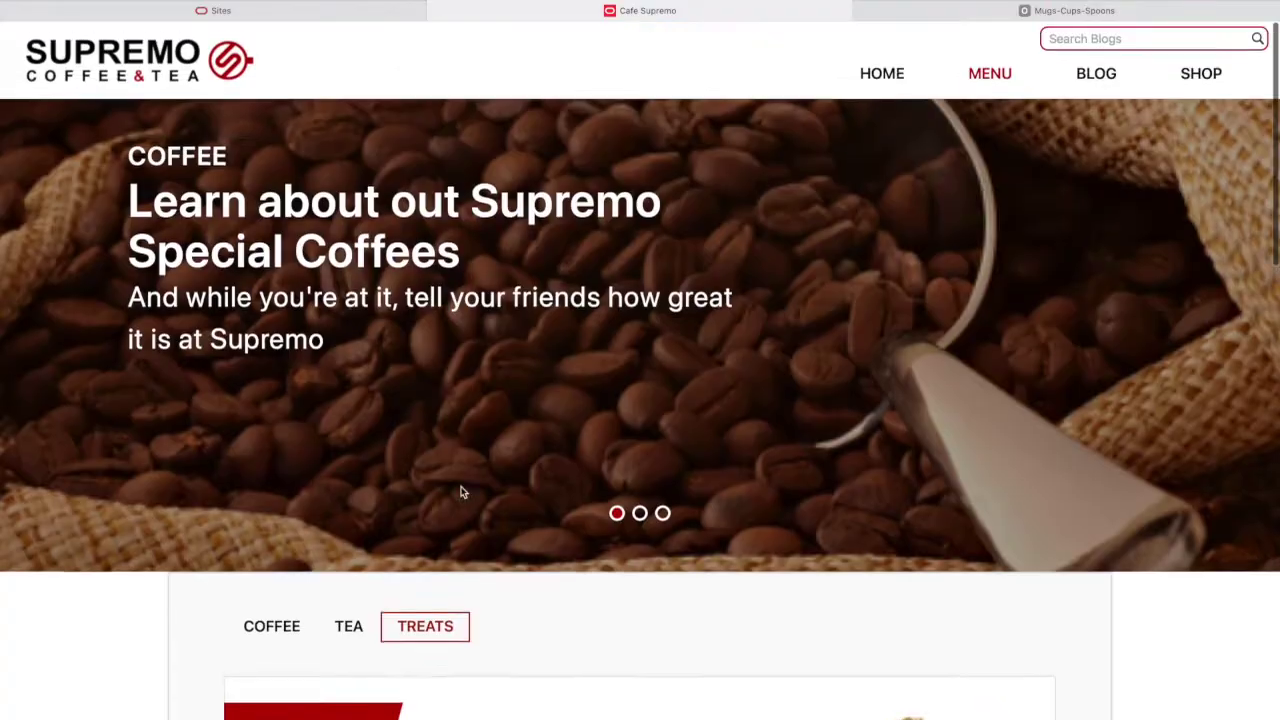
{"action": "scroll", "coordinate": [661, 629], "scroll_direction": "down", "scroll_amount": 1}
{"action": "scroll", "coordinate": [661, 629], "scroll_direction": "down", "scroll_amount": 3}
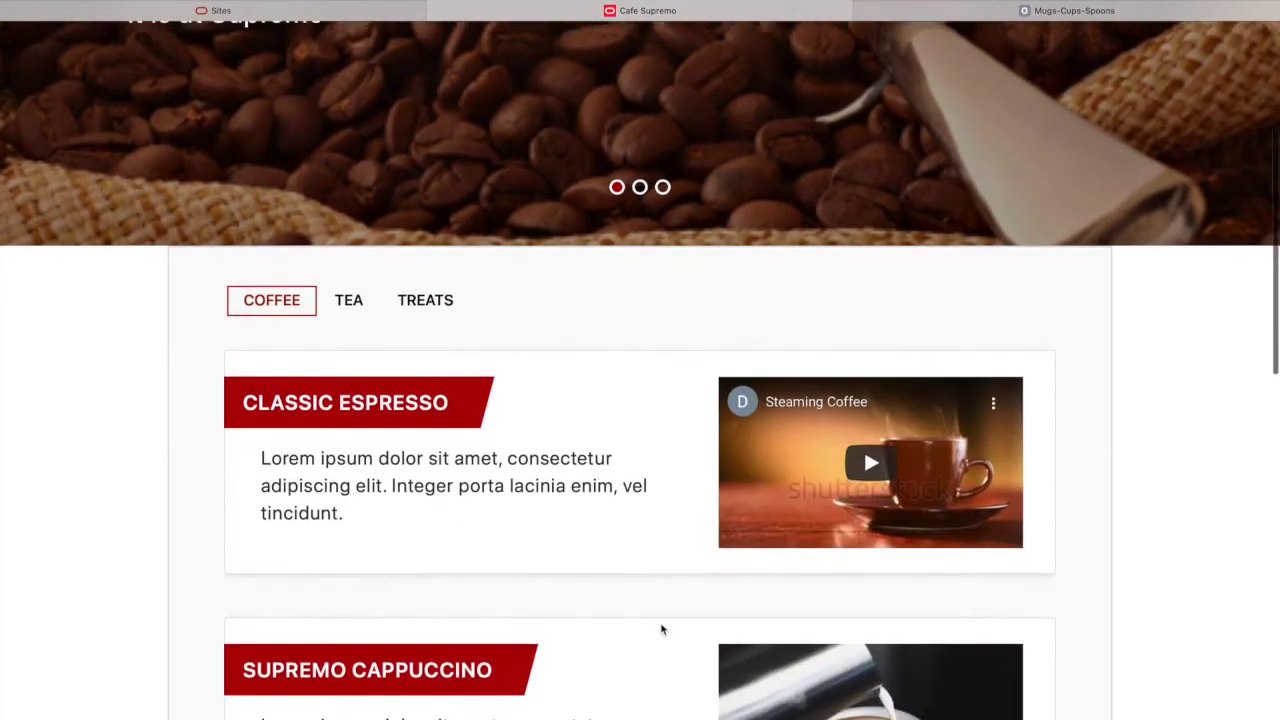
{"action": "left_click", "coordinate": [875, 449]}
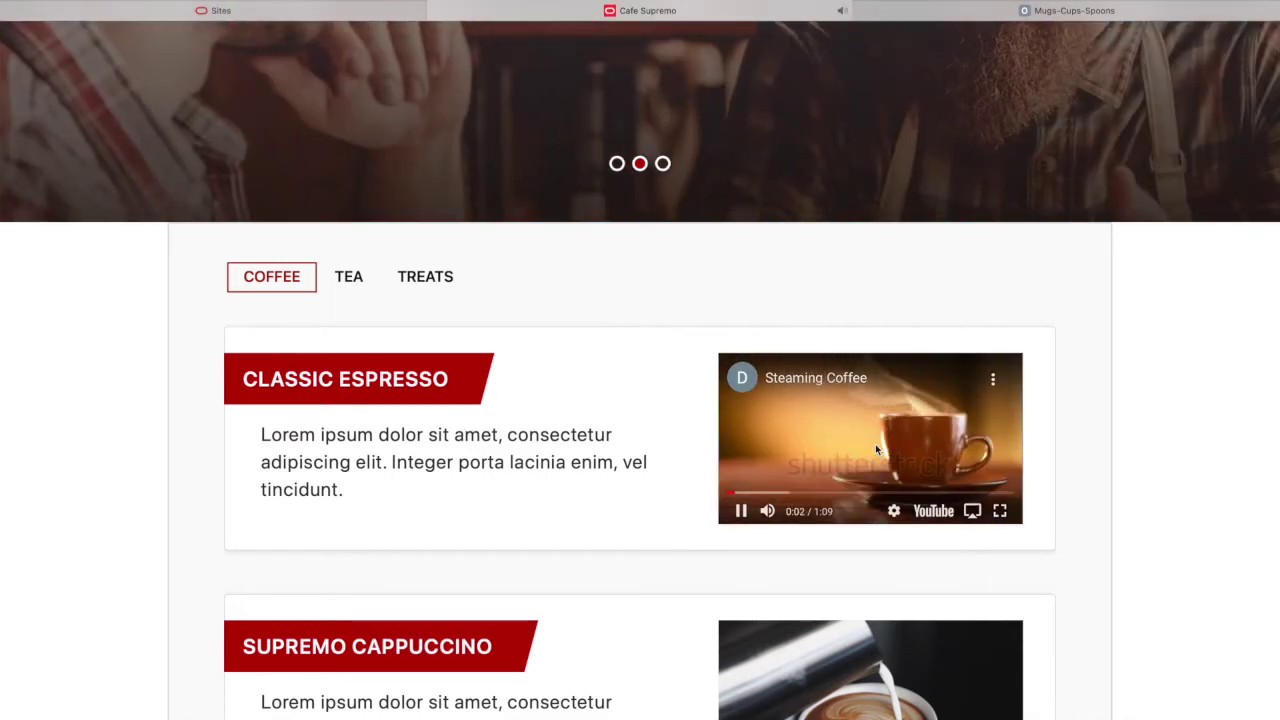
Show the BLOG mega-menu listing How To, Drinks, People and Recipes posts.
{"action": "scroll", "coordinate": [875, 444], "scroll_direction": "up", "scroll_amount": 1}
{"action": "scroll", "coordinate": [875, 444], "scroll_direction": "up", "scroll_amount": 5}
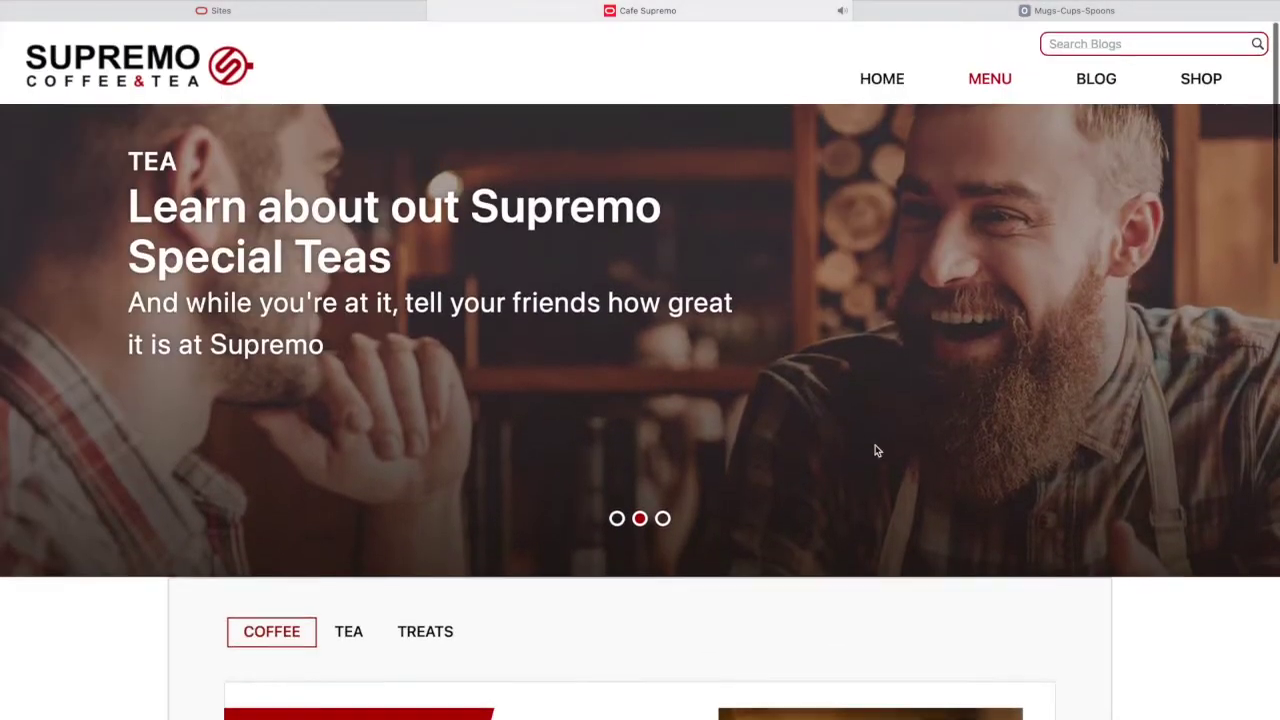
{"action": "mouse_move", "coordinate": [1077, 72]}
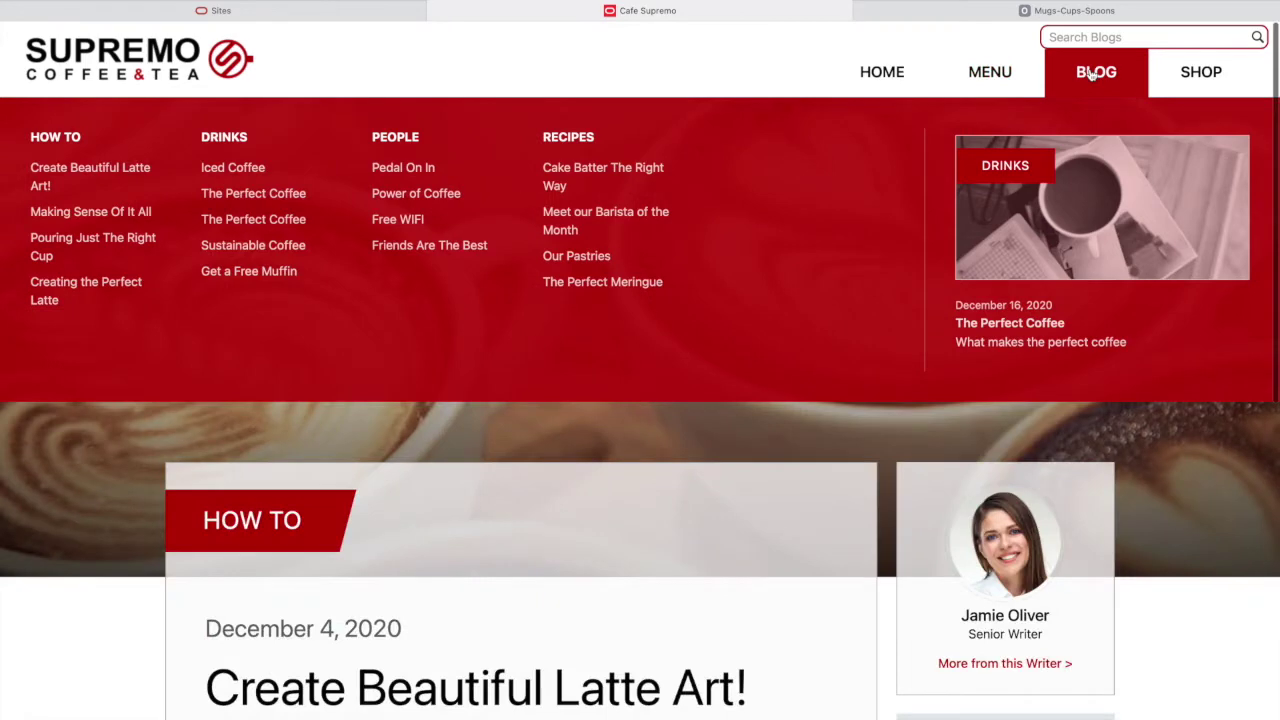
Open the Blog landing page, which features The Perfect Coffee post.
{"action": "left_click", "coordinate": [1083, 75]}
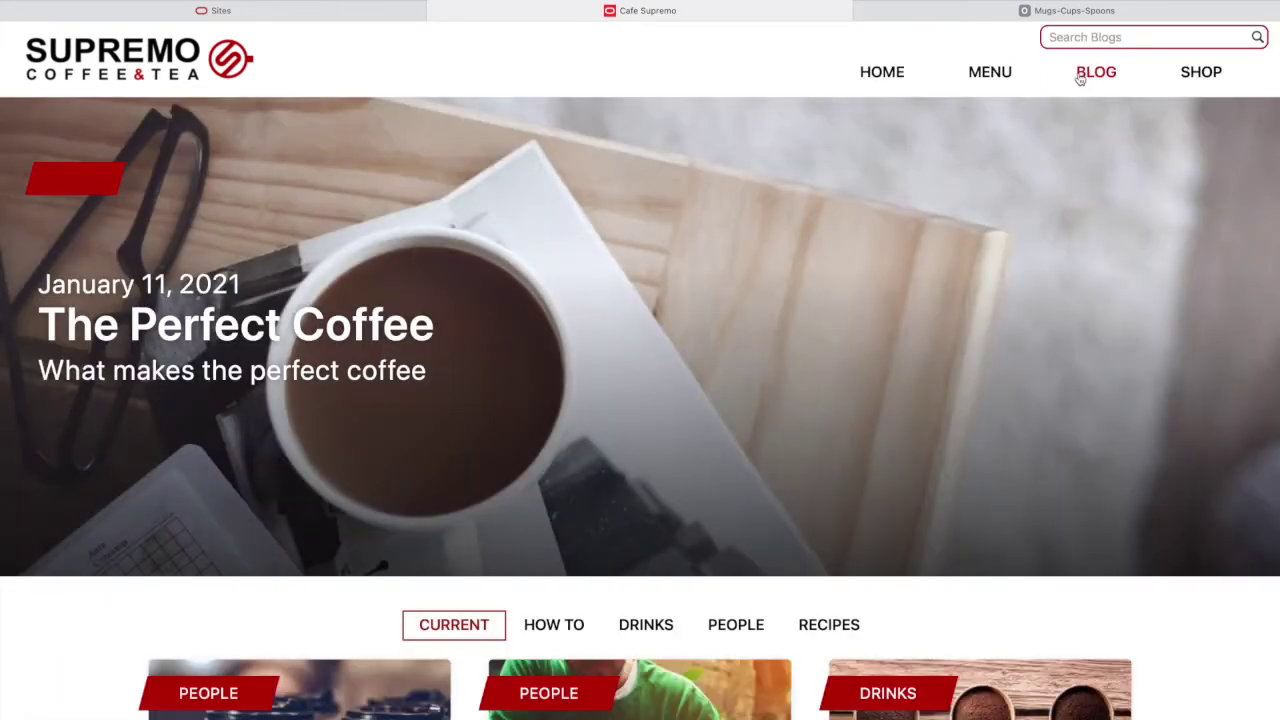
Filter the blog to show only the HOW TO posts.
{"action": "scroll", "coordinate": [613, 438], "scroll_direction": "down", "scroll_amount": 10}
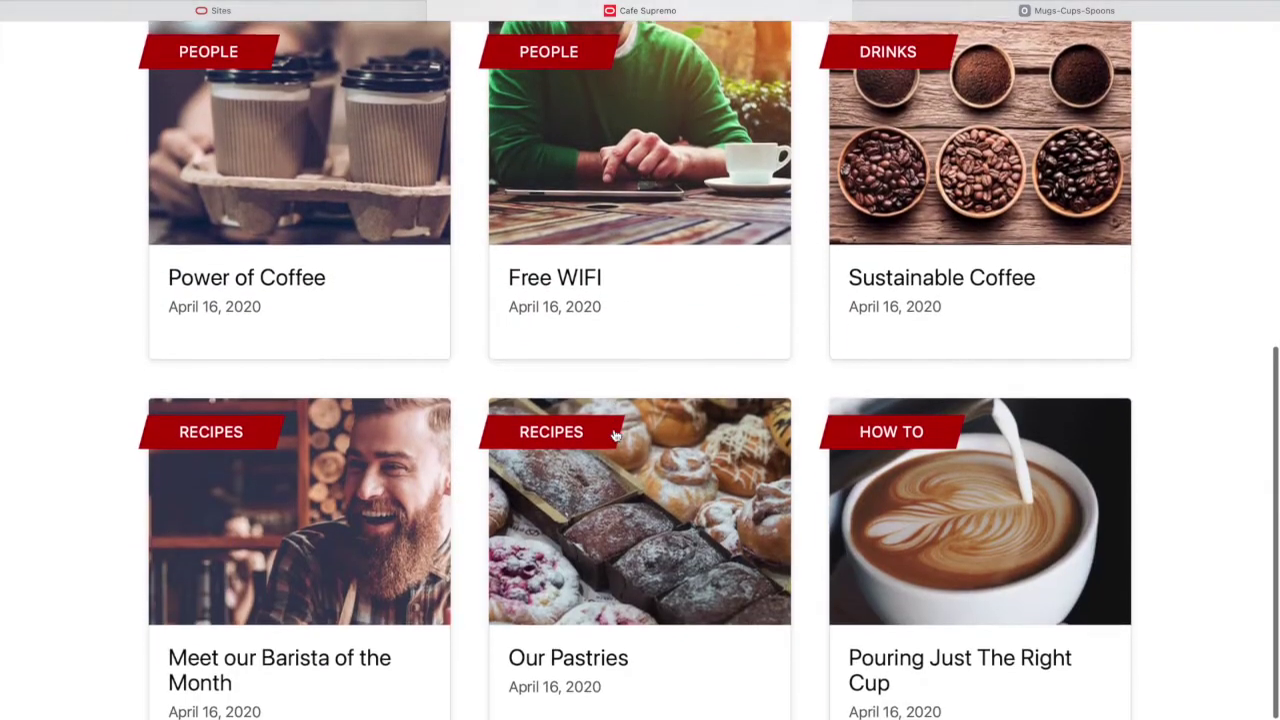
{"action": "scroll", "coordinate": [615, 434], "scroll_direction": "up", "scroll_amount": 10}
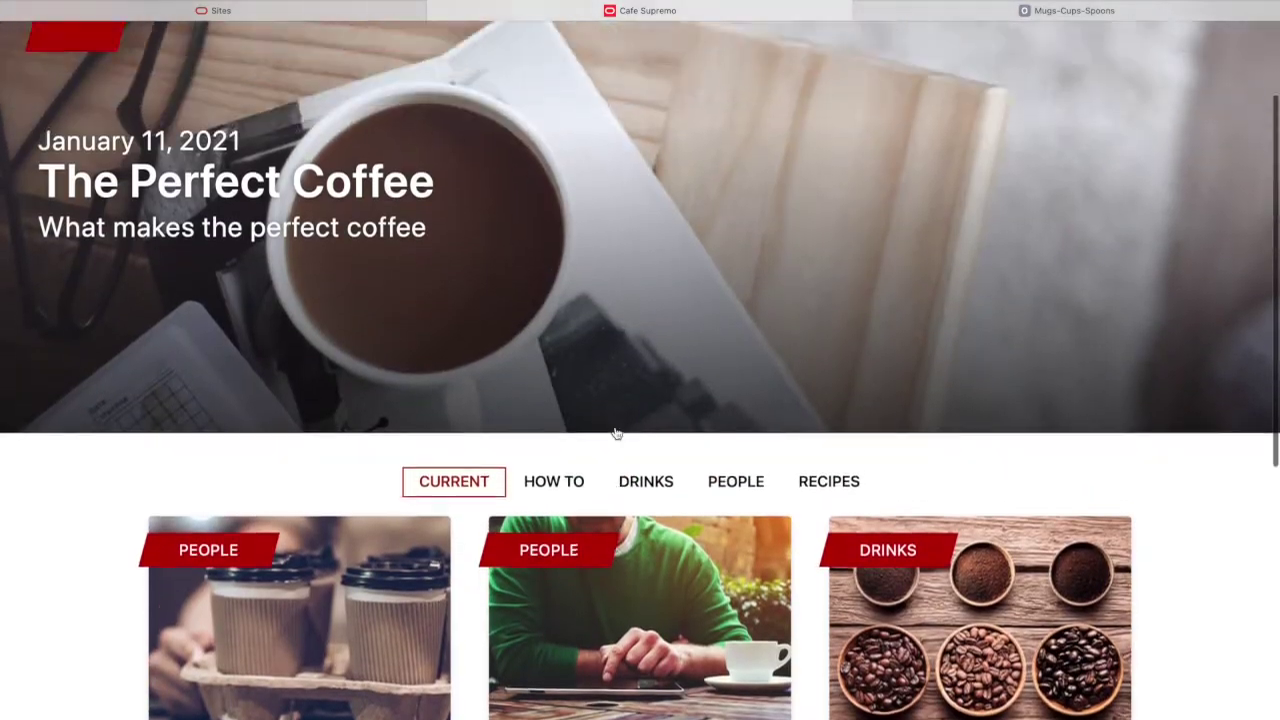
{"action": "scroll", "coordinate": [617, 433], "scroll_direction": "down", "scroll_amount": 3}
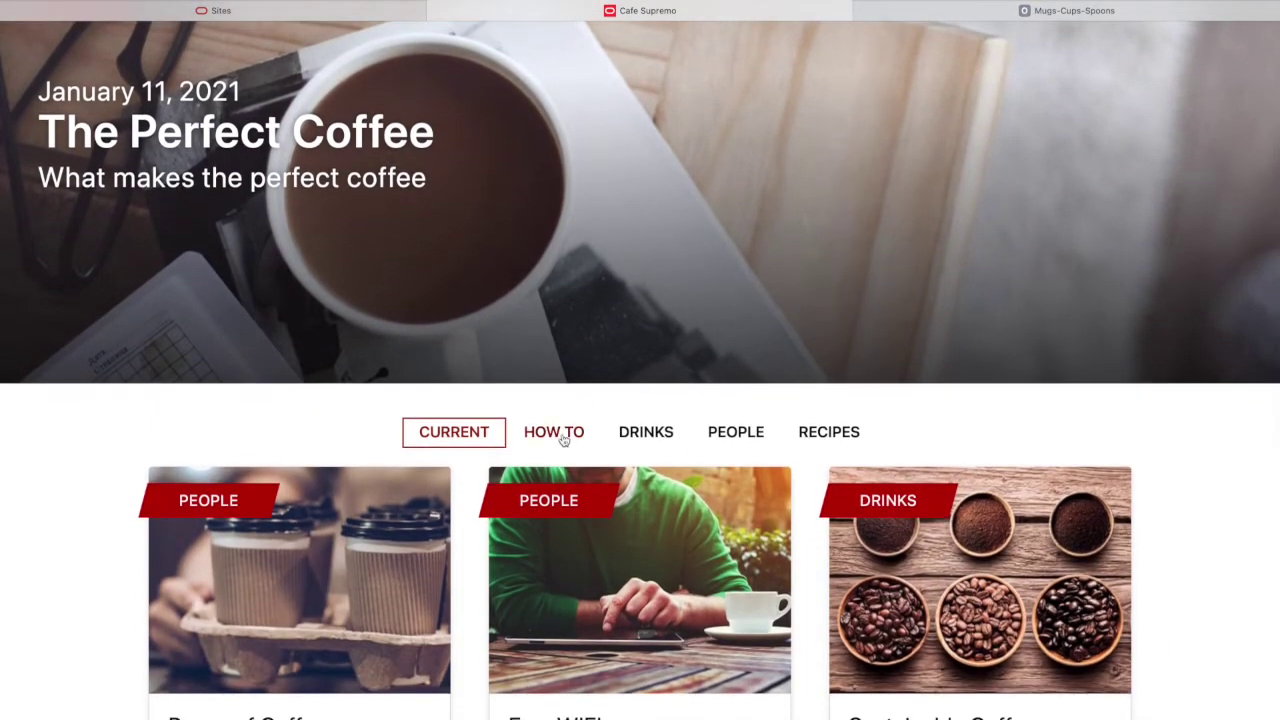
{"action": "left_click", "coordinate": [560, 437]}
{"action": "scroll", "coordinate": [611, 434], "scroll_direction": "down", "scroll_amount": 6}
{"action": "scroll", "coordinate": [611, 433], "scroll_direction": "down", "scroll_amount": 5}
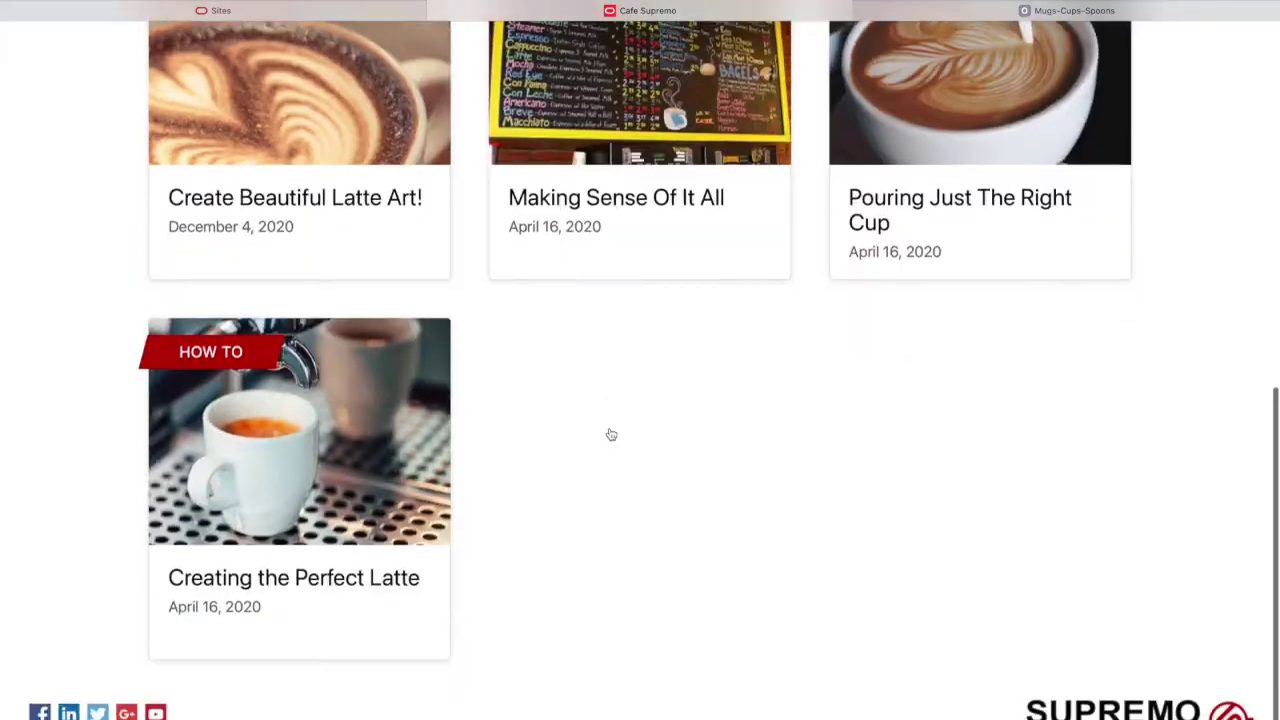
{"action": "scroll", "coordinate": [611, 433], "scroll_direction": "up", "scroll_amount": 8}
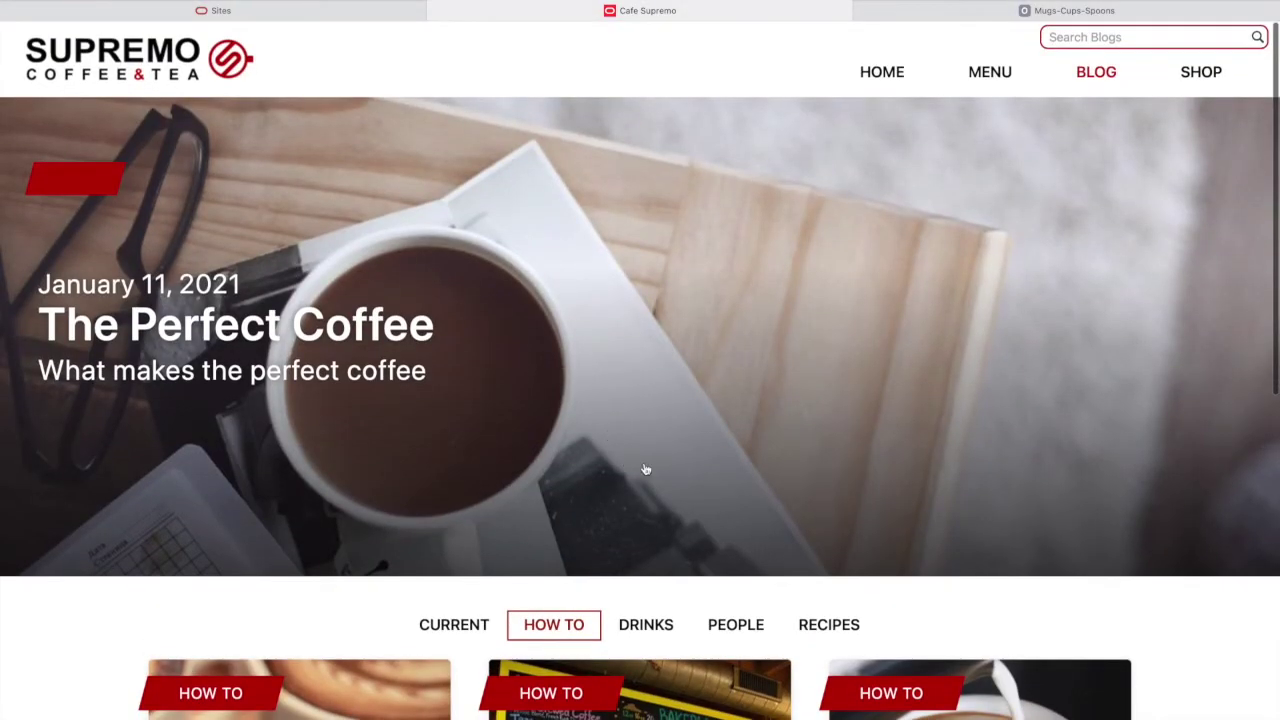
Go back to the current blog posts and open the Power of Coffee post.
{"action": "key", "text": "super+bracketleft"}
{"action": "scroll", "coordinate": [689, 363], "scroll_direction": "down", "scroll_amount": 3}
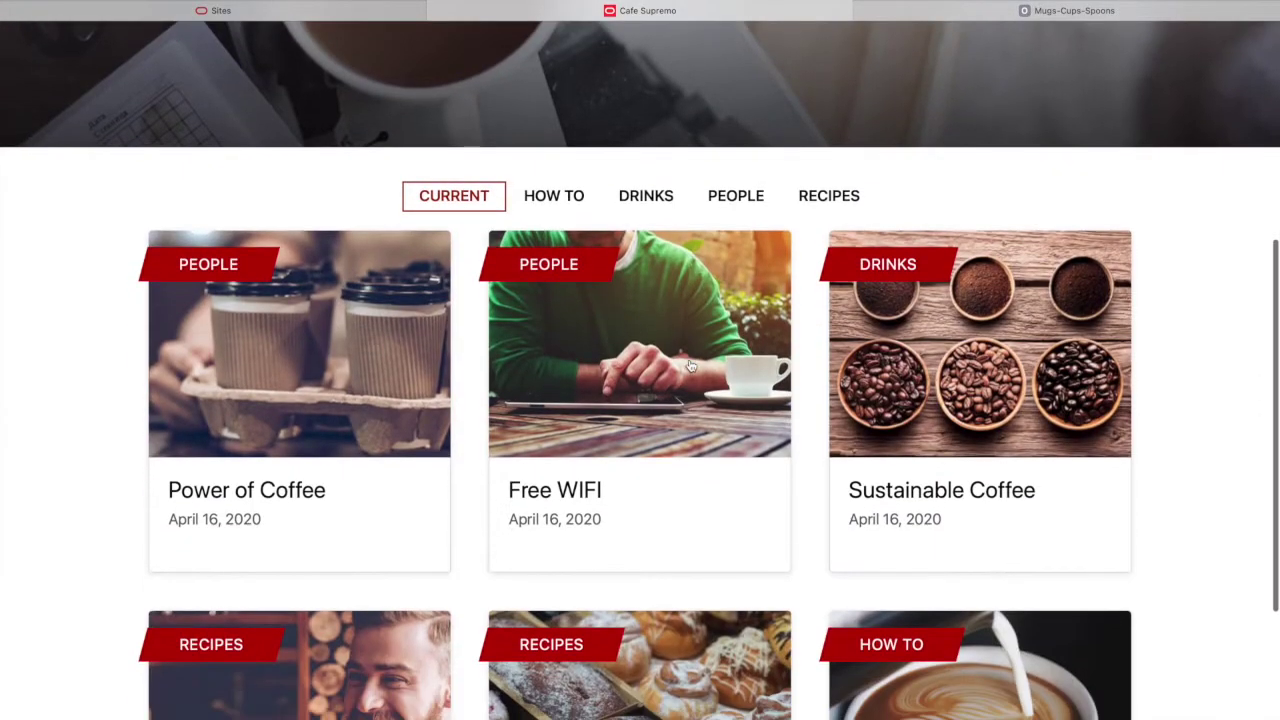
{"action": "scroll", "coordinate": [689, 363], "scroll_direction": "up", "scroll_amount": 6}
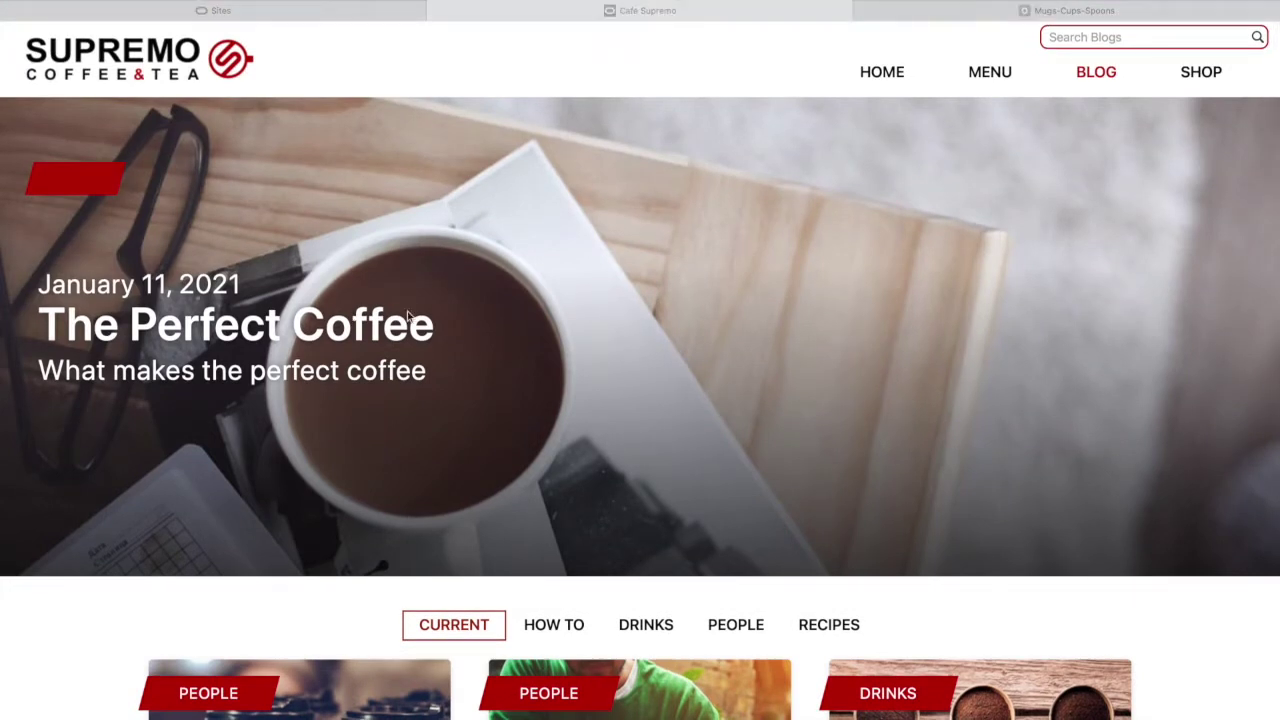
{"action": "scroll", "coordinate": [613, 323], "scroll_direction": "down", "scroll_amount": 5}
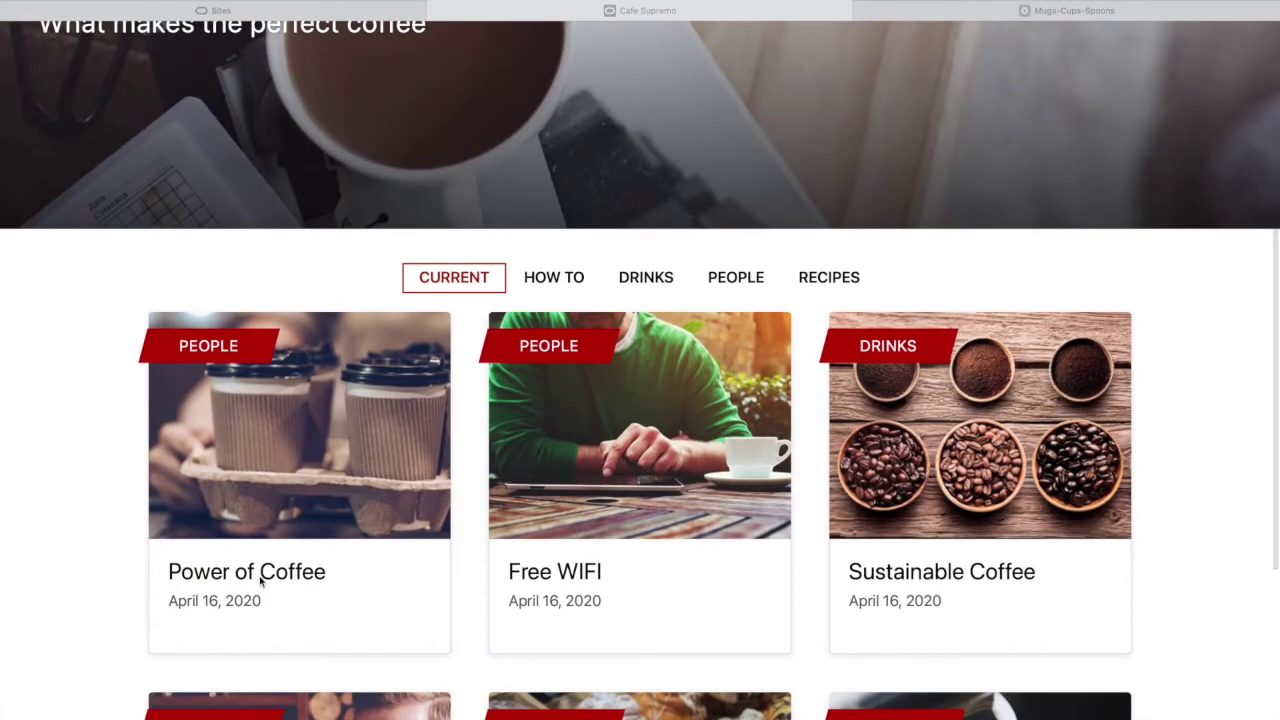
{"action": "left_click", "coordinate": [260, 578]}
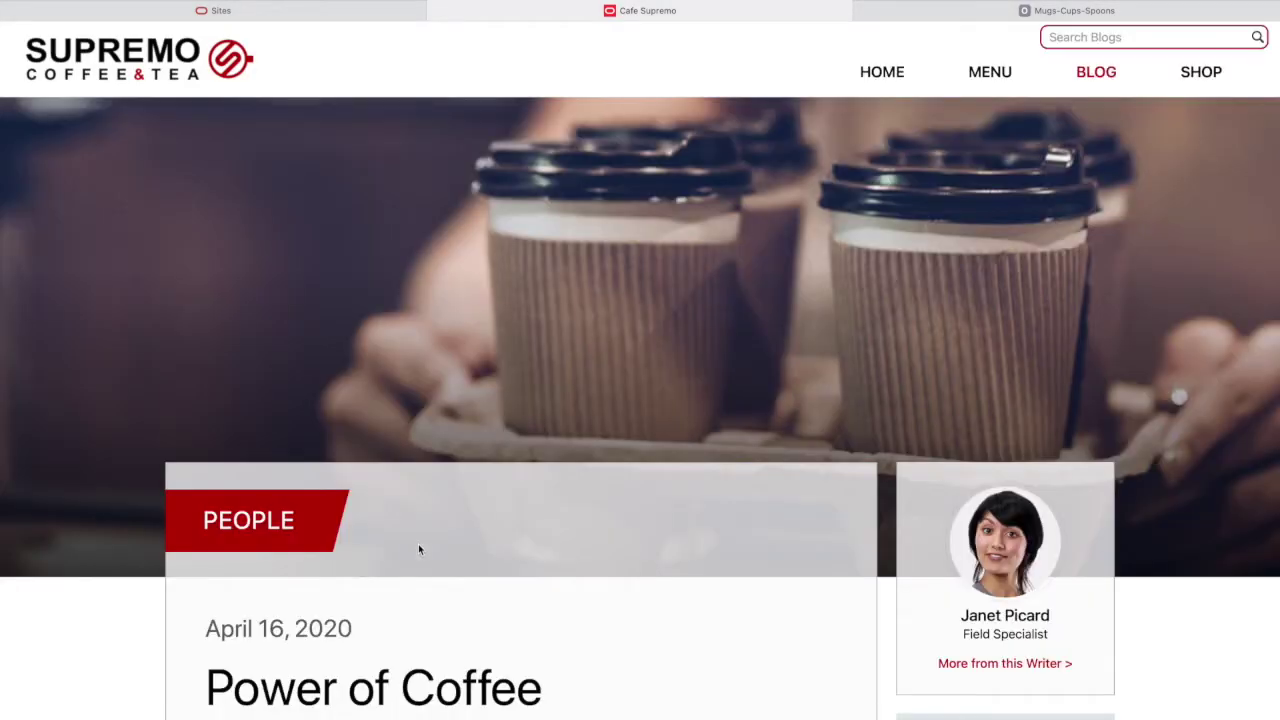
Scroll up and down through the Power of Coffee article to read it.
{"action": "scroll", "coordinate": [419, 548], "scroll_direction": "down", "scroll_amount": 6}
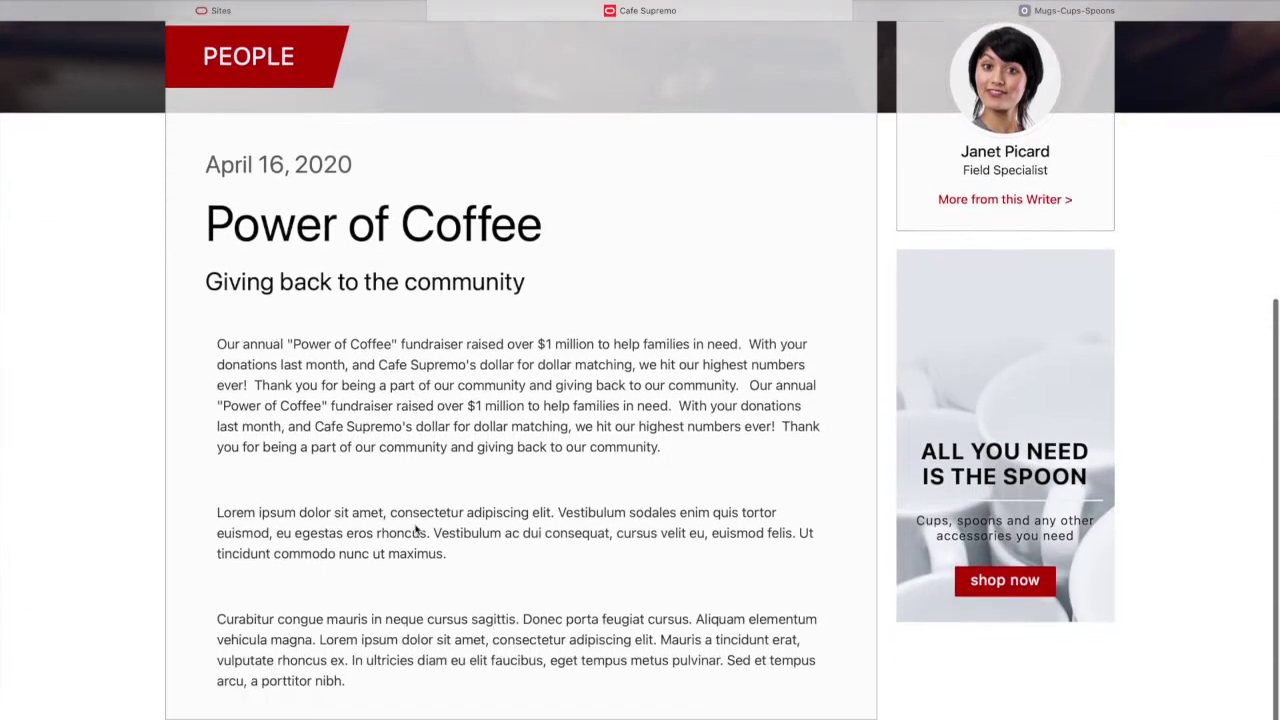
{"action": "scroll", "coordinate": [416, 528], "scroll_direction": "up", "scroll_amount": 3}
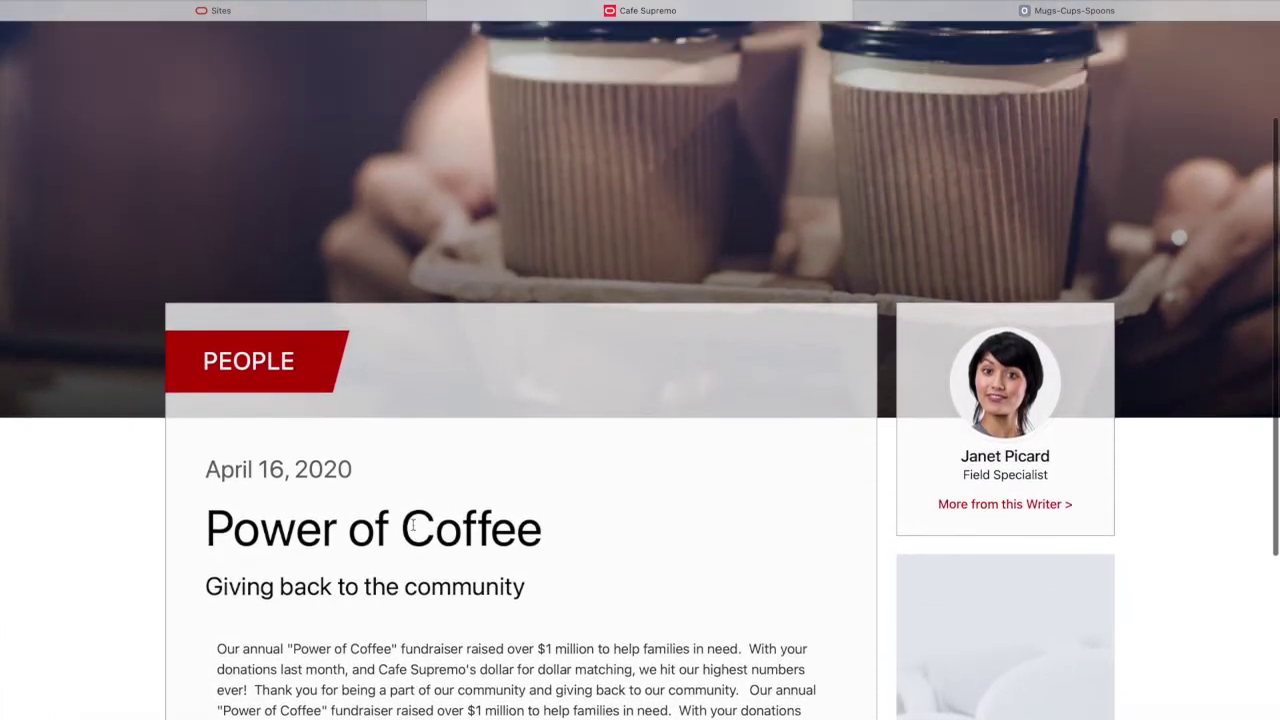
{"action": "scroll", "coordinate": [412, 525], "scroll_direction": "up", "scroll_amount": 3}
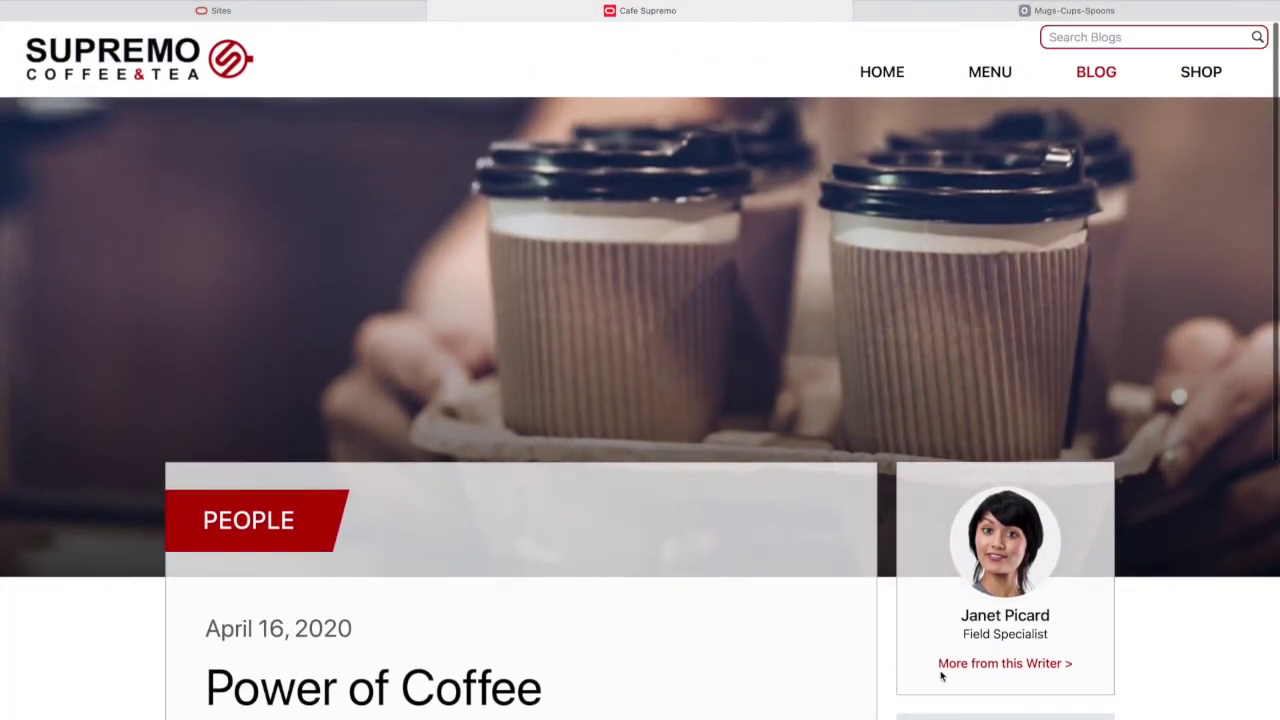
{"action": "scroll", "coordinate": [913, 637], "scroll_direction": "down", "scroll_amount": 5}
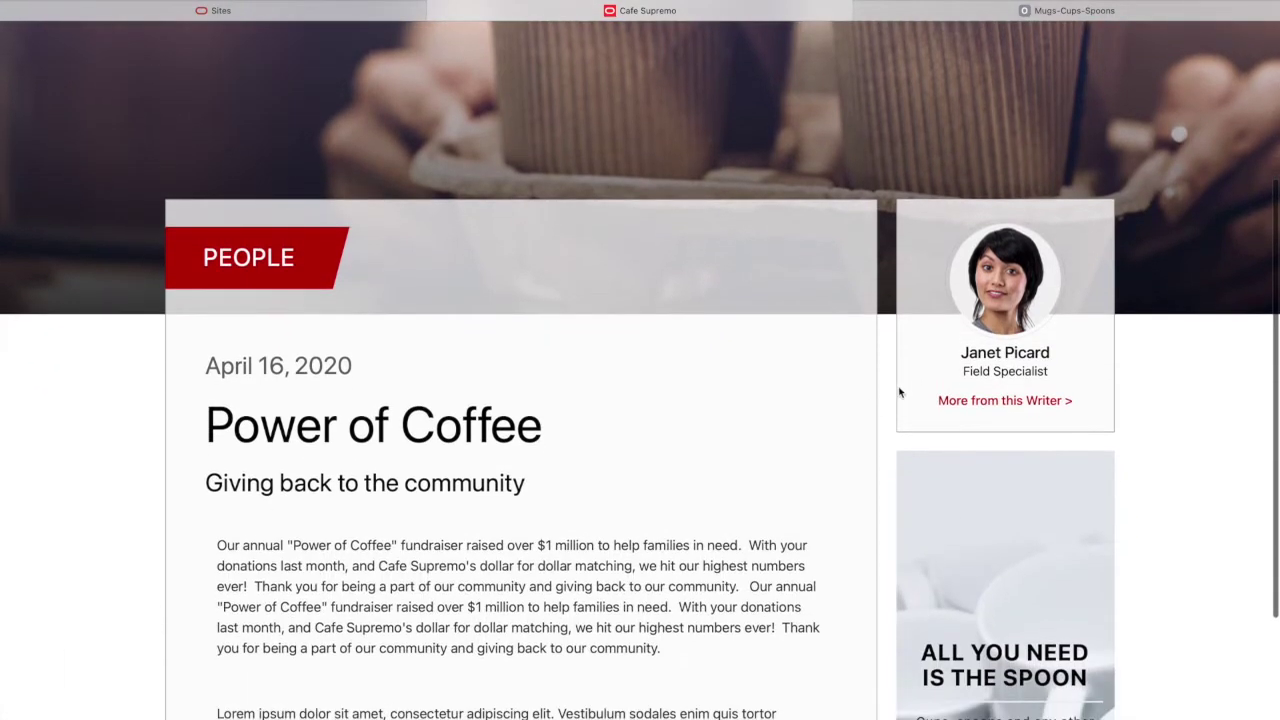
{"action": "scroll", "coordinate": [956, 449], "scroll_direction": "down", "scroll_amount": 4}
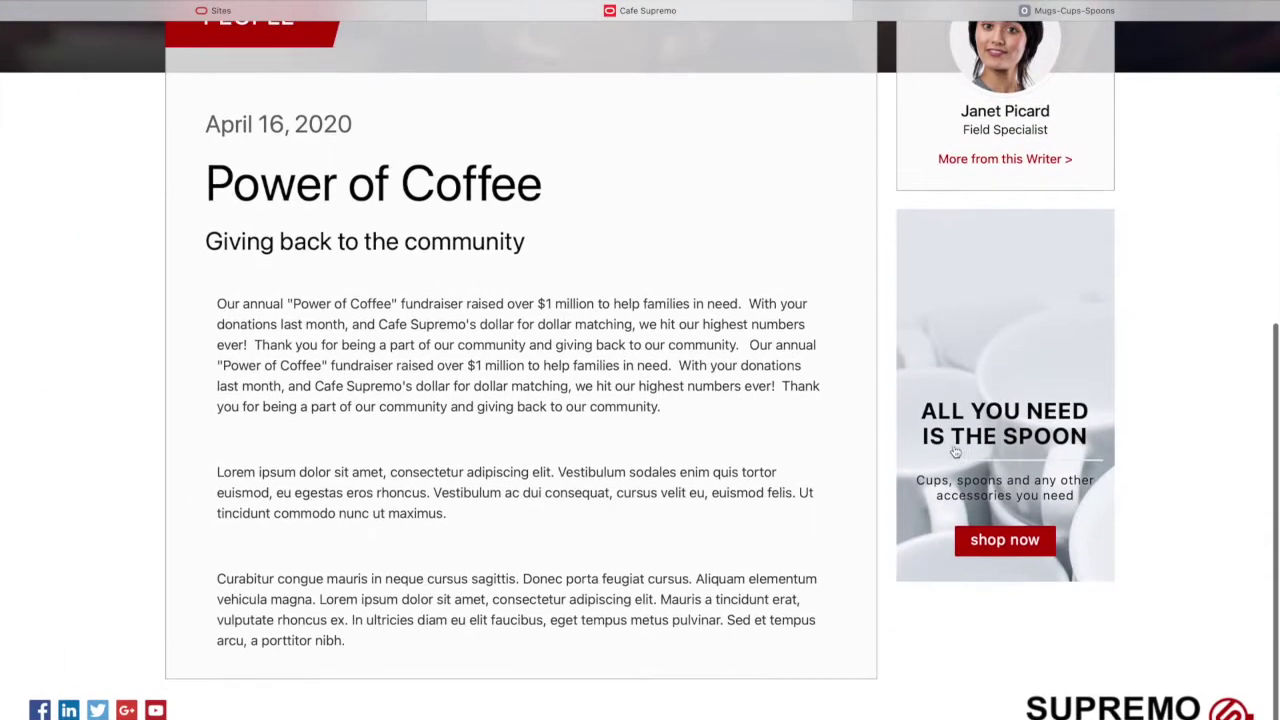
{"action": "scroll", "coordinate": [1003, 505], "scroll_direction": "up", "scroll_amount": 6}
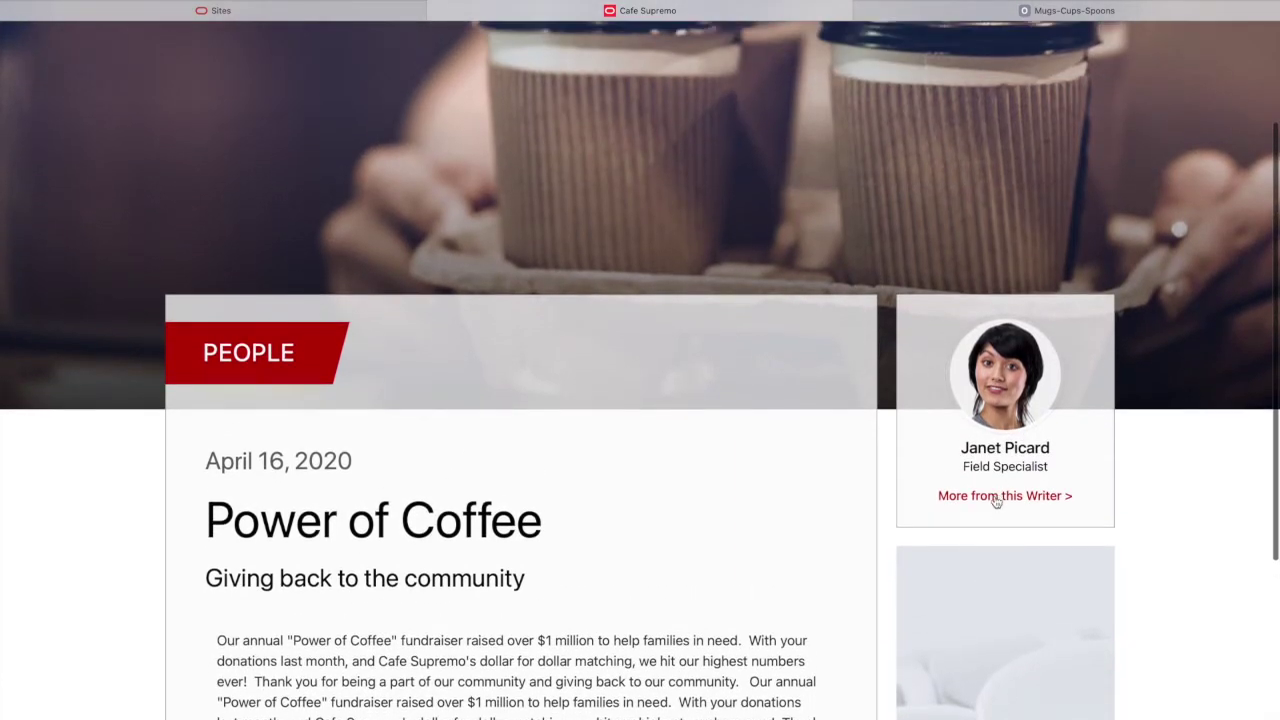
{"action": "scroll", "coordinate": [992, 521], "scroll_direction": "down", "scroll_amount": 2}
{"action": "scroll", "coordinate": [993, 527], "scroll_direction": "down", "scroll_amount": 2}
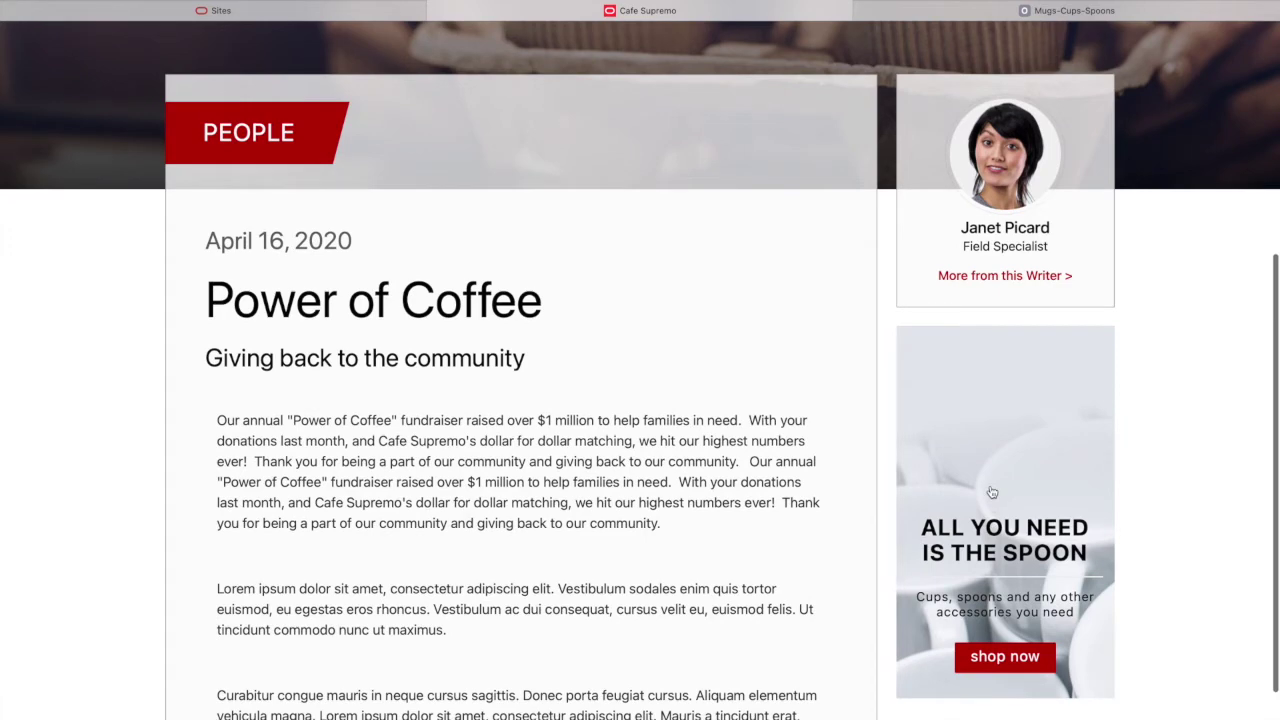
{"action": "scroll", "coordinate": [992, 492], "scroll_direction": "up", "scroll_amount": 2}
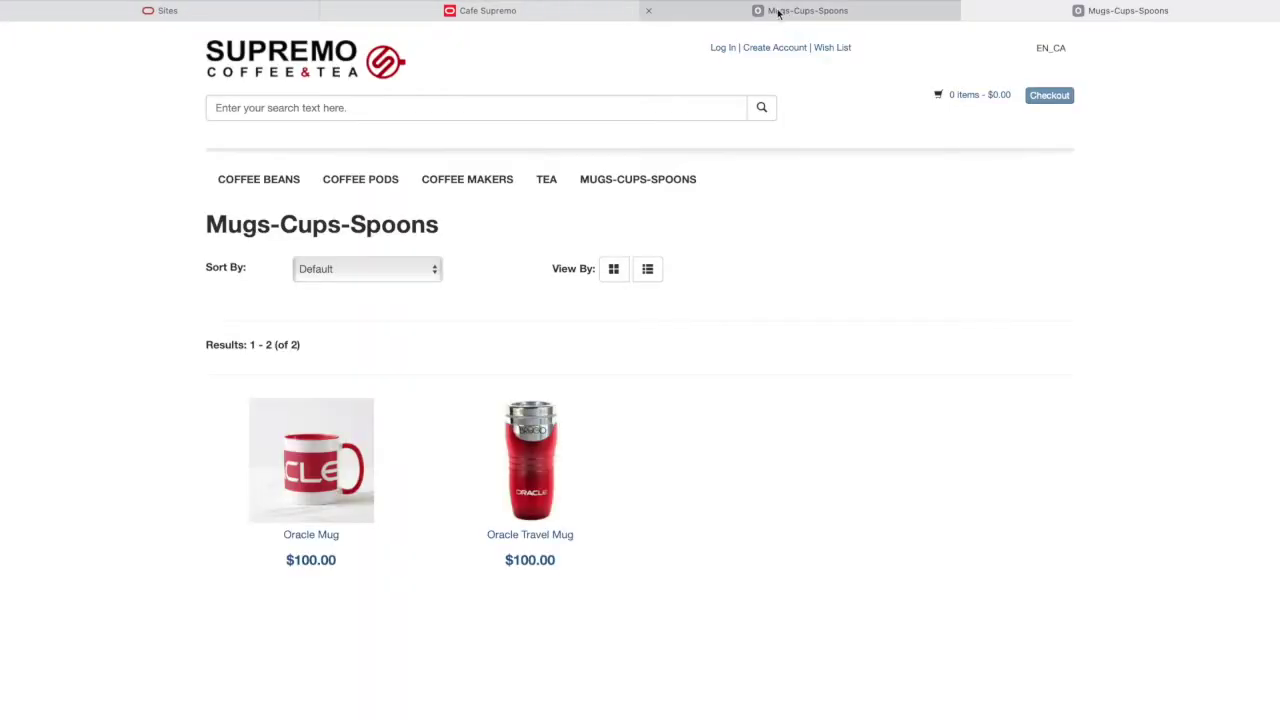
Return to the Power of Coffee post and look through its writer's profile page.
{"action": "left_click", "coordinate": [534, 11]}
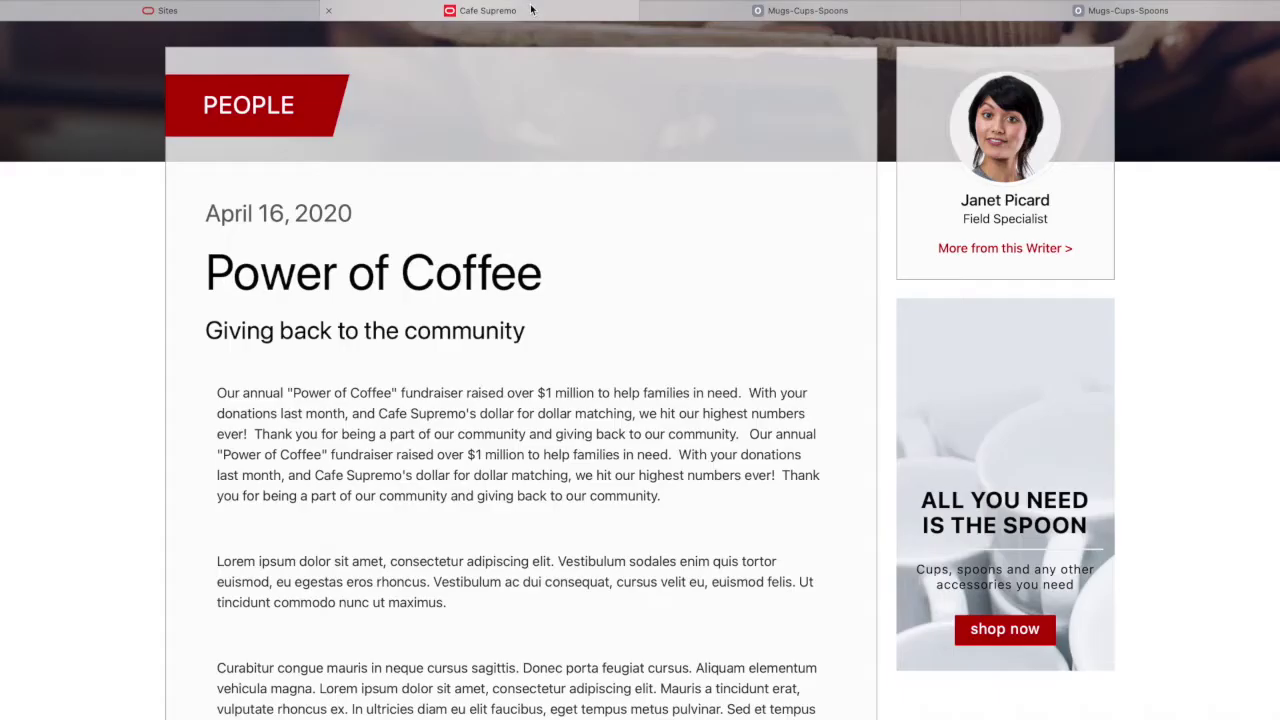
{"action": "left_click", "coordinate": [987, 250]}
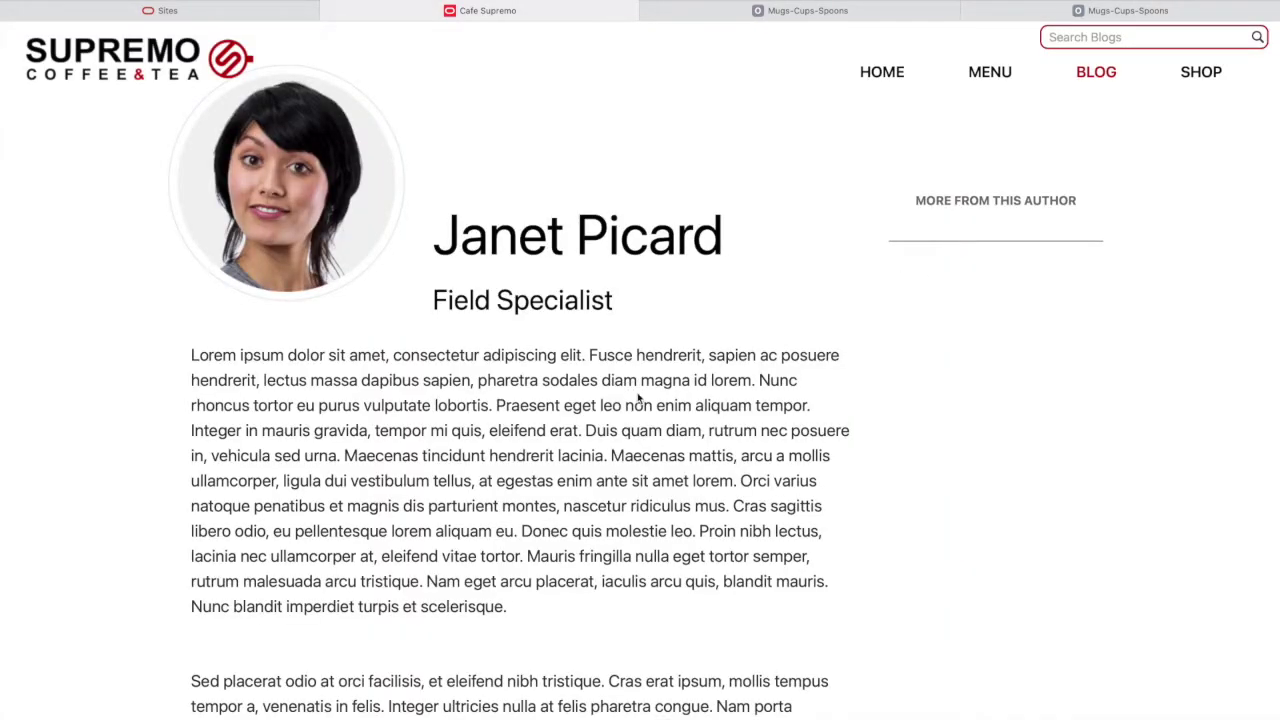
{"action": "scroll", "coordinate": [727, 435], "scroll_direction": "down", "scroll_amount": 12}
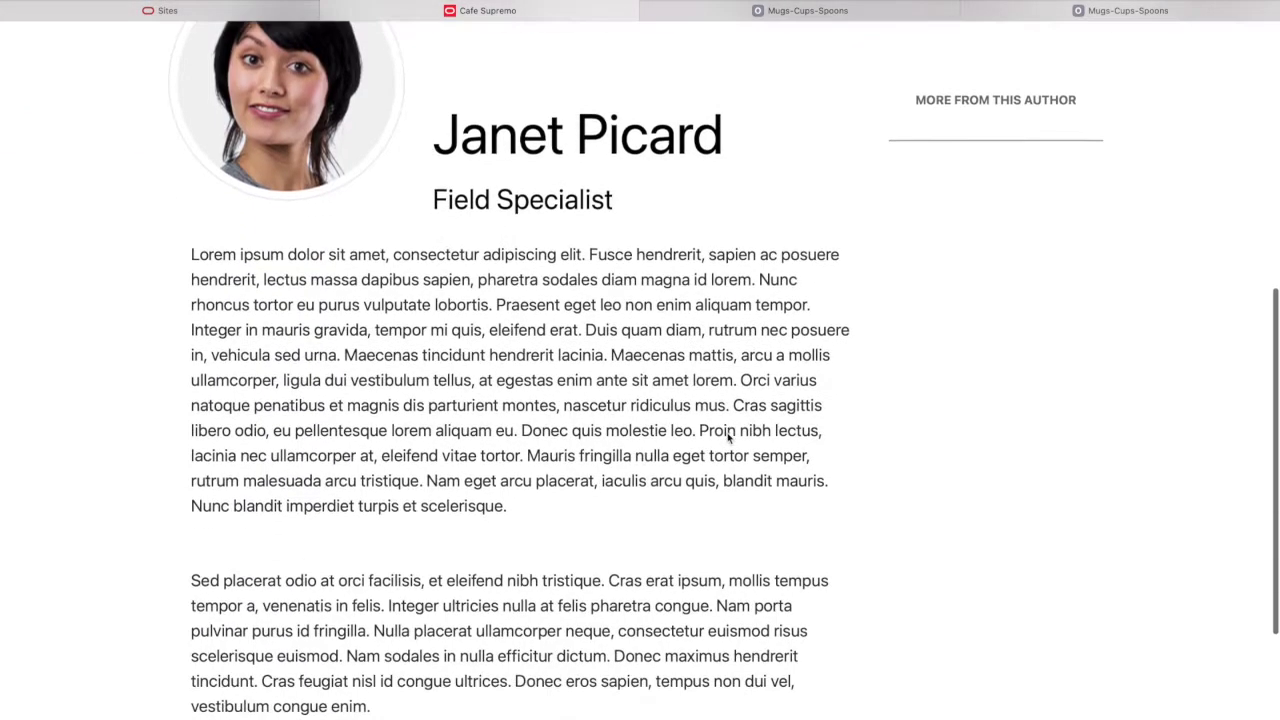
{"action": "scroll", "coordinate": [727, 433], "scroll_direction": "down", "scroll_amount": 2}
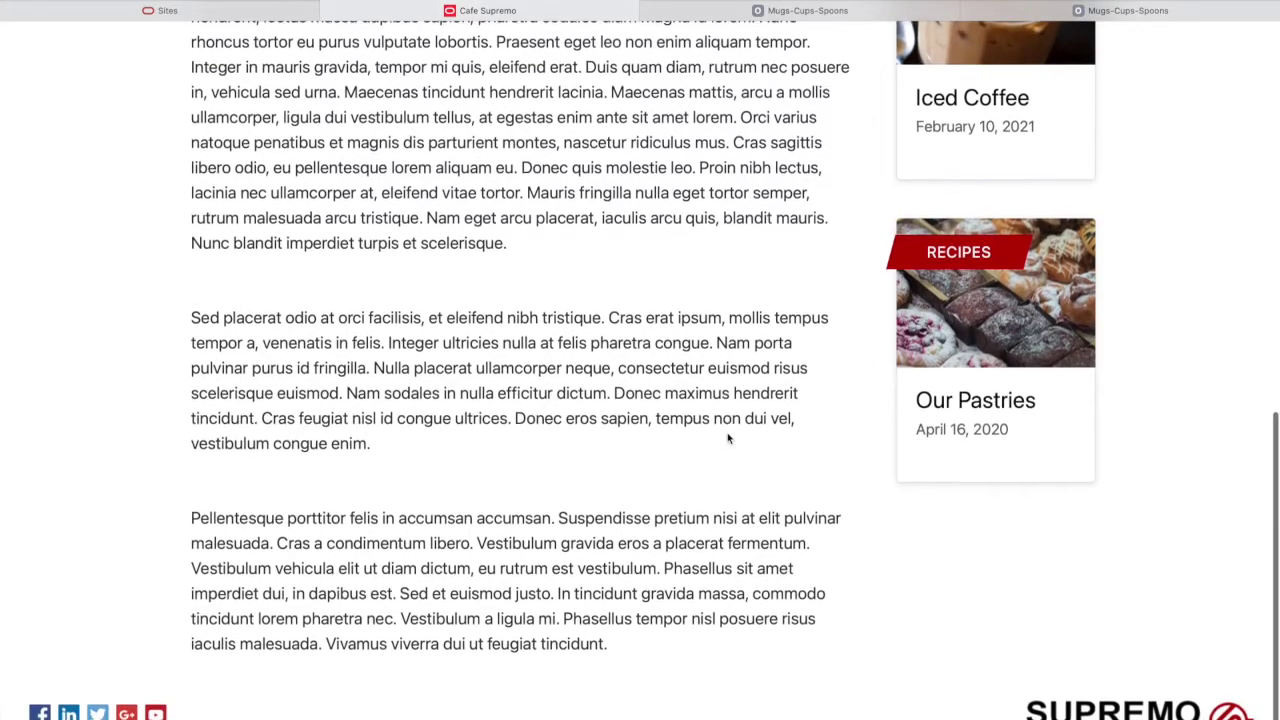
{"action": "scroll", "coordinate": [728, 438], "scroll_direction": "up", "scroll_amount": 2}
{"action": "scroll", "coordinate": [728, 438], "scroll_direction": "up", "scroll_amount": 2}
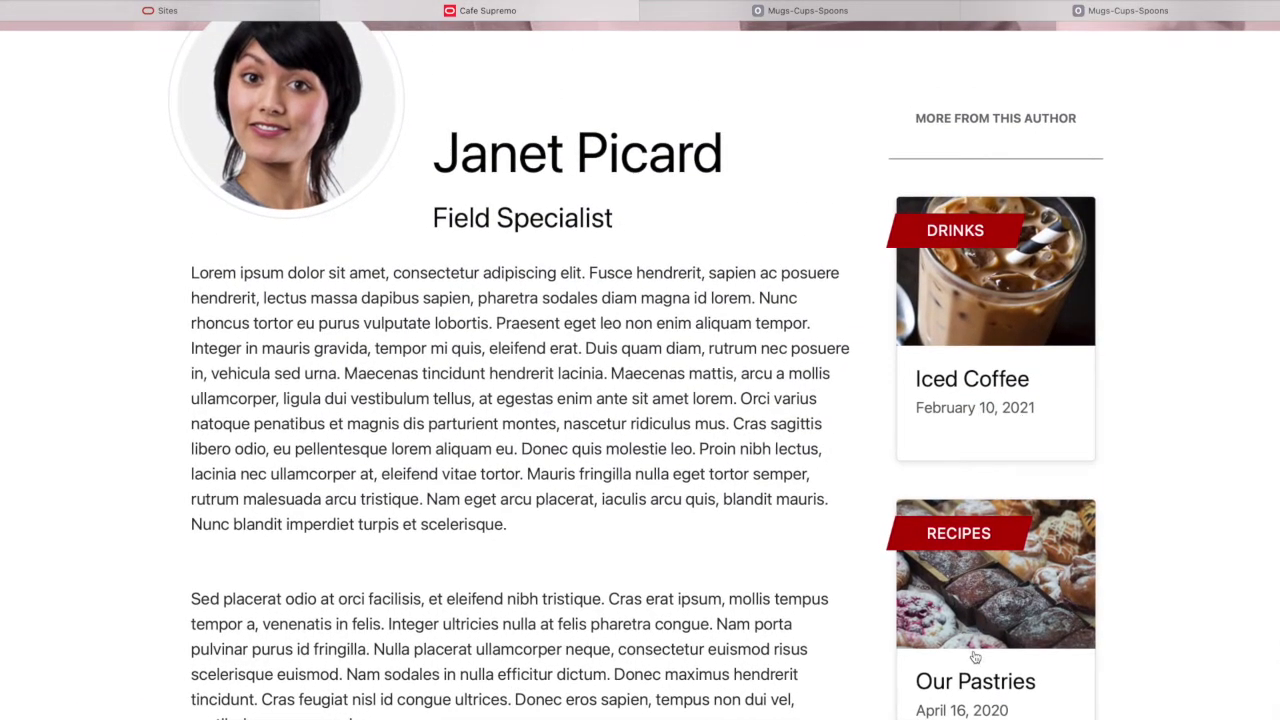
{"action": "scroll", "coordinate": [867, 470], "scroll_direction": "up", "scroll_amount": 4}
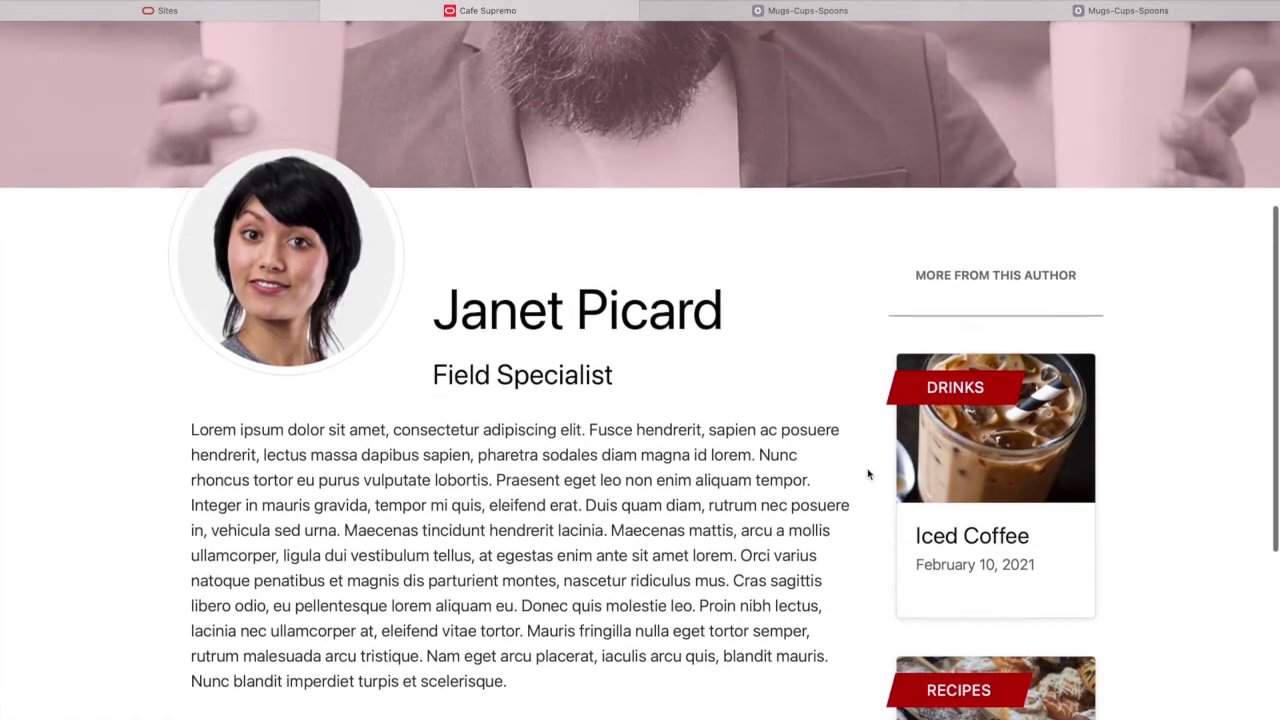
{"action": "scroll", "coordinate": [867, 474], "scroll_direction": "up", "scroll_amount": 4}
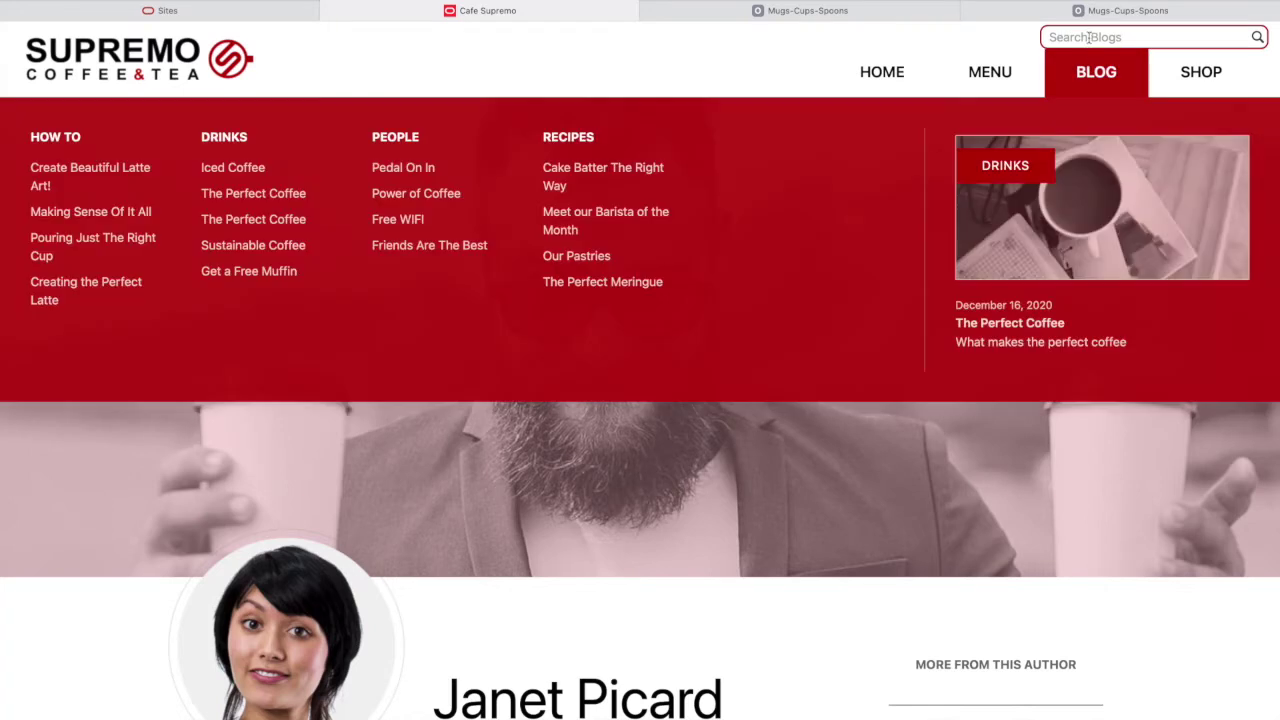
Search the blog posts for Drink.
{"action": "left_click", "coordinate": [1088, 35]}
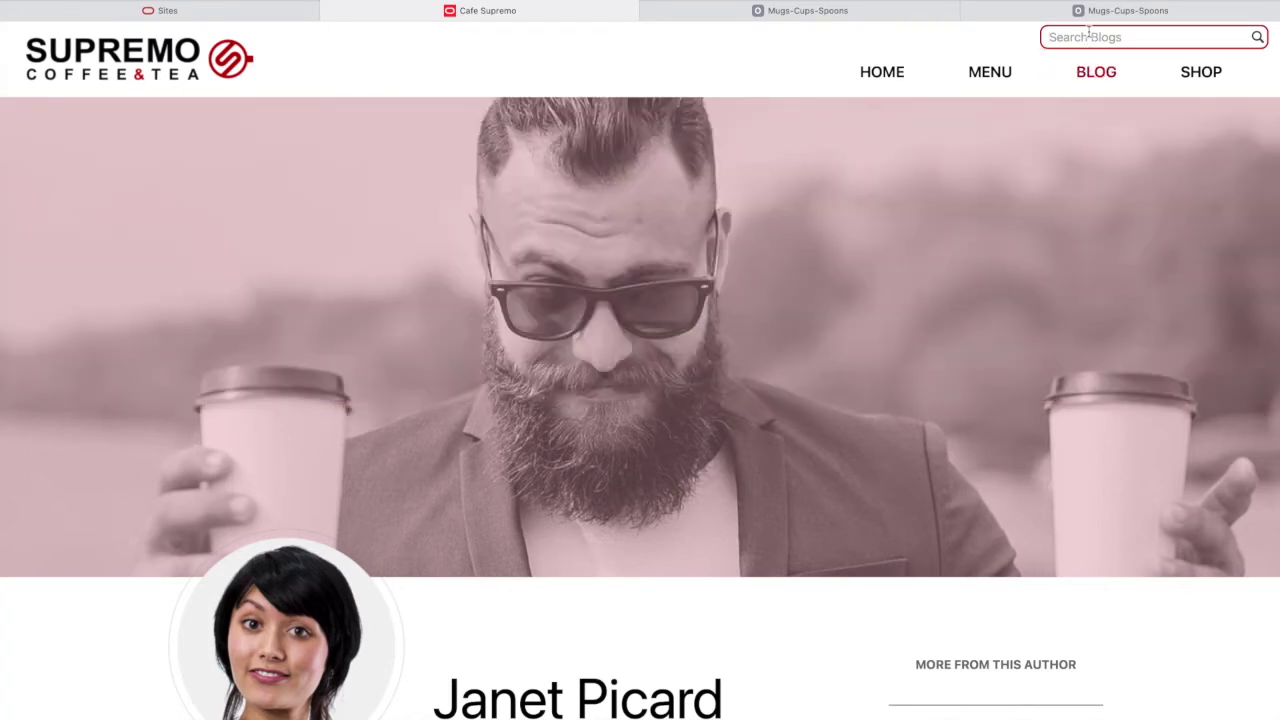
{"action": "type", "text": "Drink"}
{"action": "key", "text": "Return"}
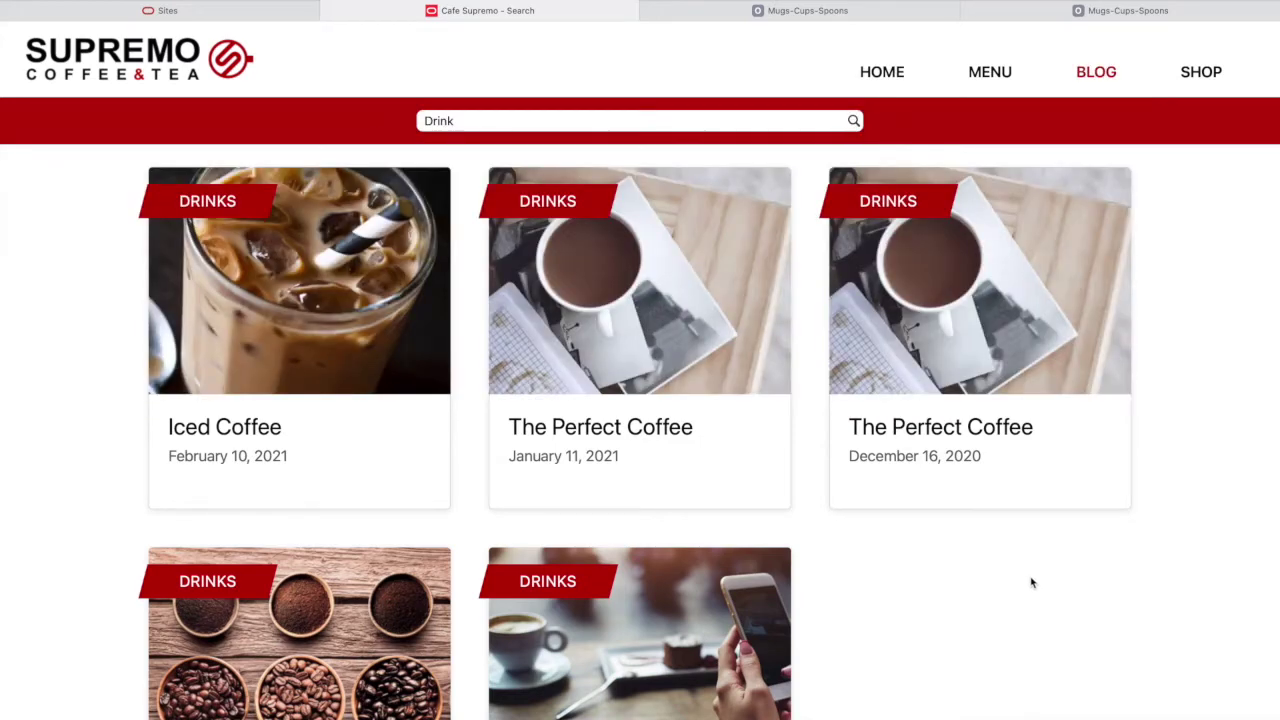
Replace the search term Drink with Cake and rerun the blog search.
{"action": "scroll", "coordinate": [1032, 583], "scroll_direction": "down", "scroll_amount": 2}
{"action": "scroll", "coordinate": [1031, 580], "scroll_direction": "up", "scroll_amount": 2}
{"action": "double_click", "coordinate": [448, 118]}
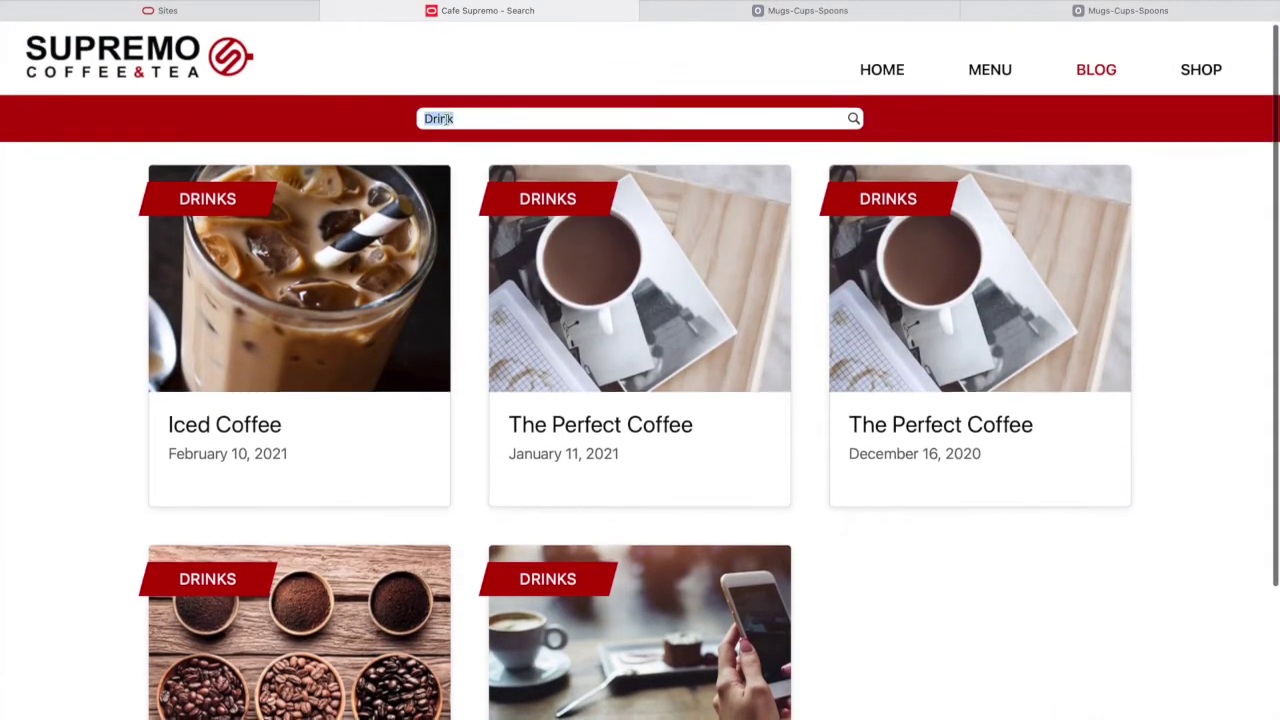
{"action": "key", "text": "BackSpace"}
{"action": "type", "text": "Cake"}
{"action": "key", "text": "Return"}
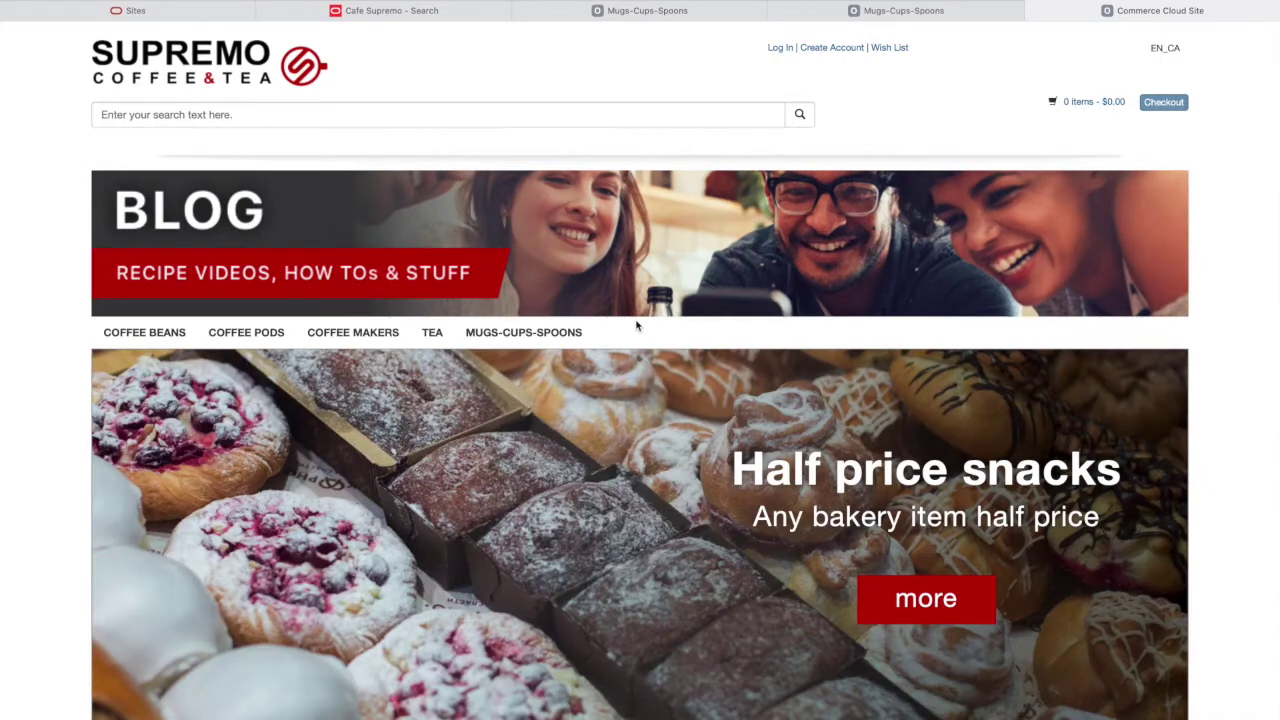
{"action": "scroll", "coordinate": [691, 320], "scroll_direction": "down", "scroll_amount": 3}
{"action": "scroll", "coordinate": [691, 320], "scroll_direction": "up", "scroll_amount": 3}
{"action": "scroll", "coordinate": [691, 325], "scroll_direction": "down", "scroll_amount": 3}
{"action": "scroll", "coordinate": [691, 325], "scroll_direction": "up", "scroll_amount": 3}
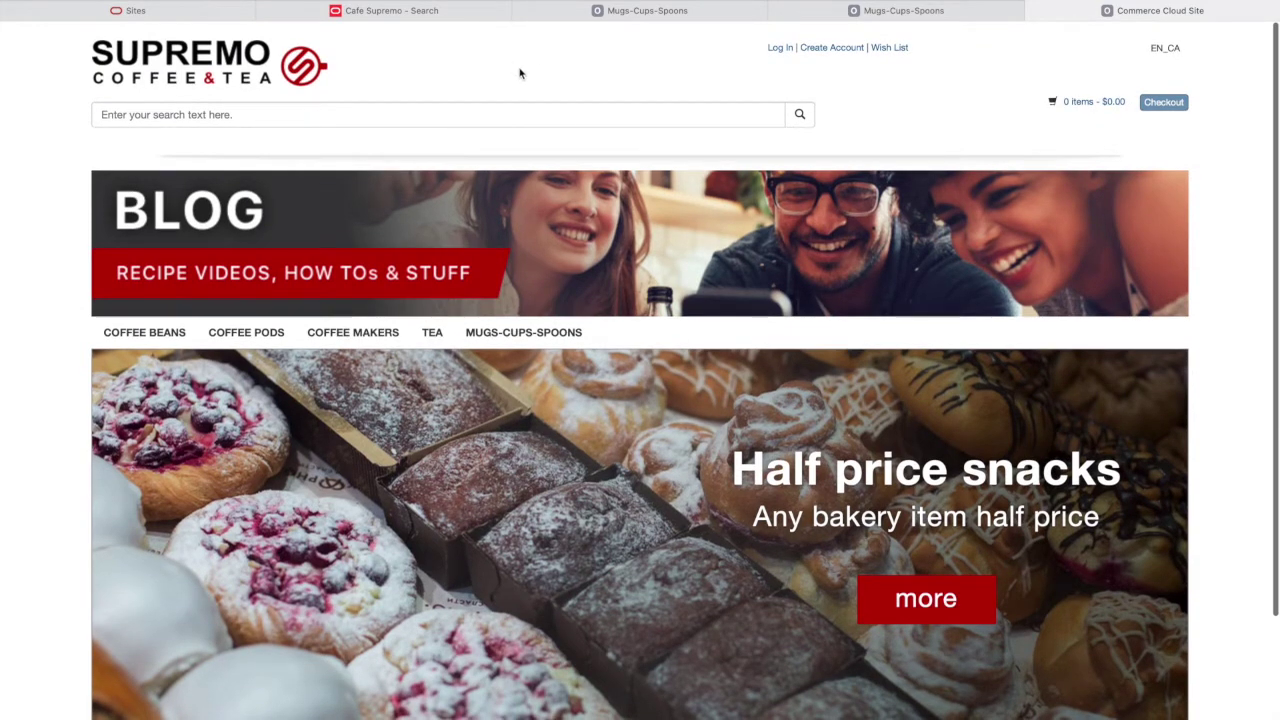
{"action": "mouse_move", "coordinate": [1158, 4]}
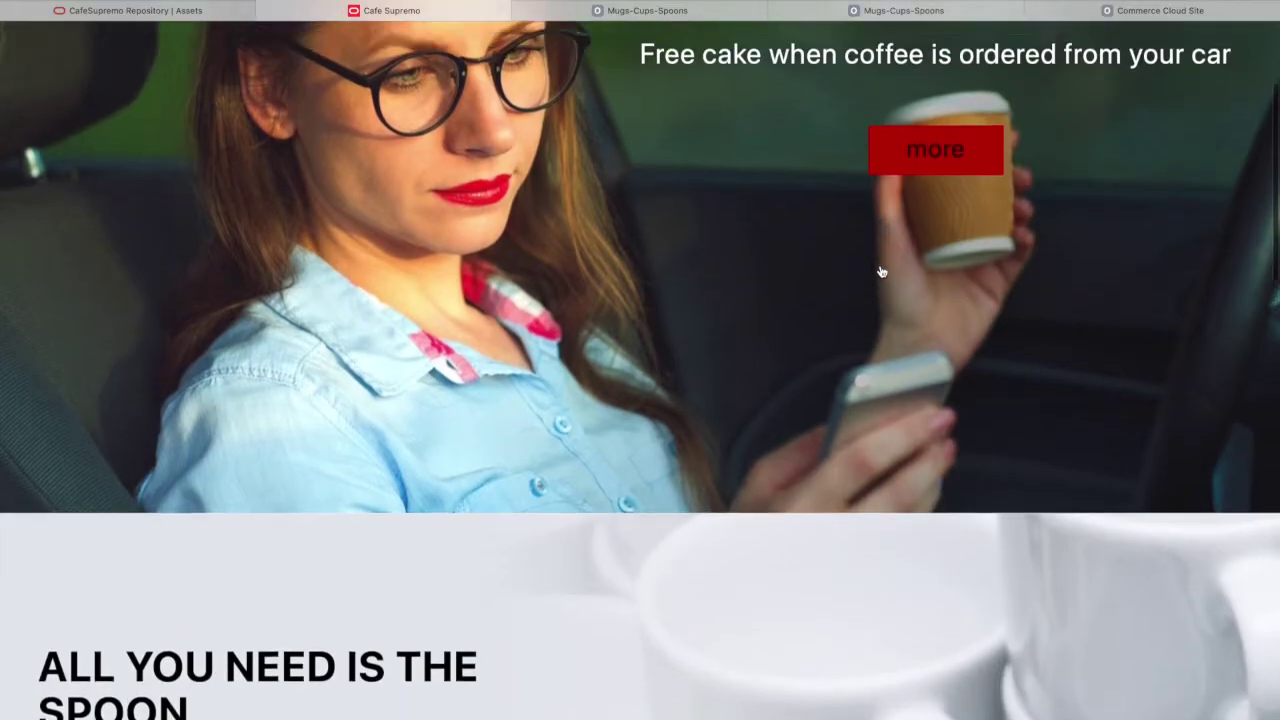
{"action": "scroll", "coordinate": [880, 271], "scroll_direction": "up", "scroll_amount": 3}
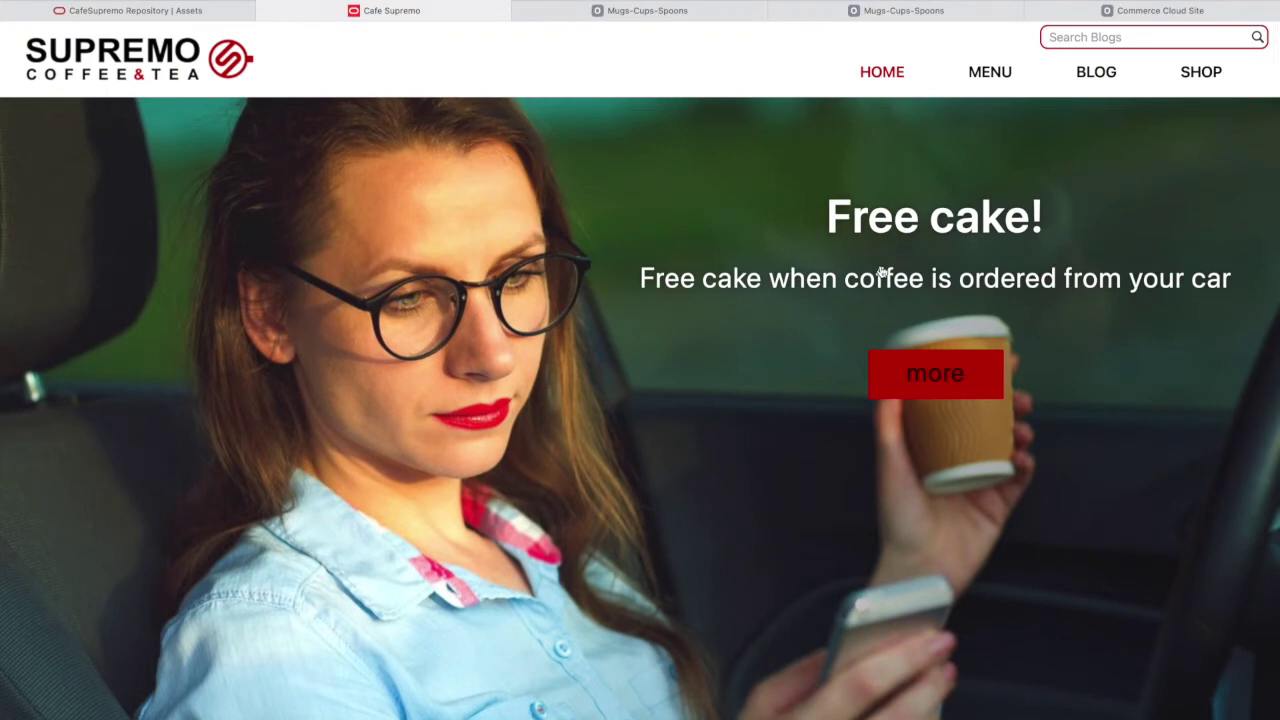
Open the Cafe Supremo Blog page, view its current articles, then go to the repository assets.
{"action": "scroll", "coordinate": [882, 271], "scroll_direction": "down", "scroll_amount": 10}
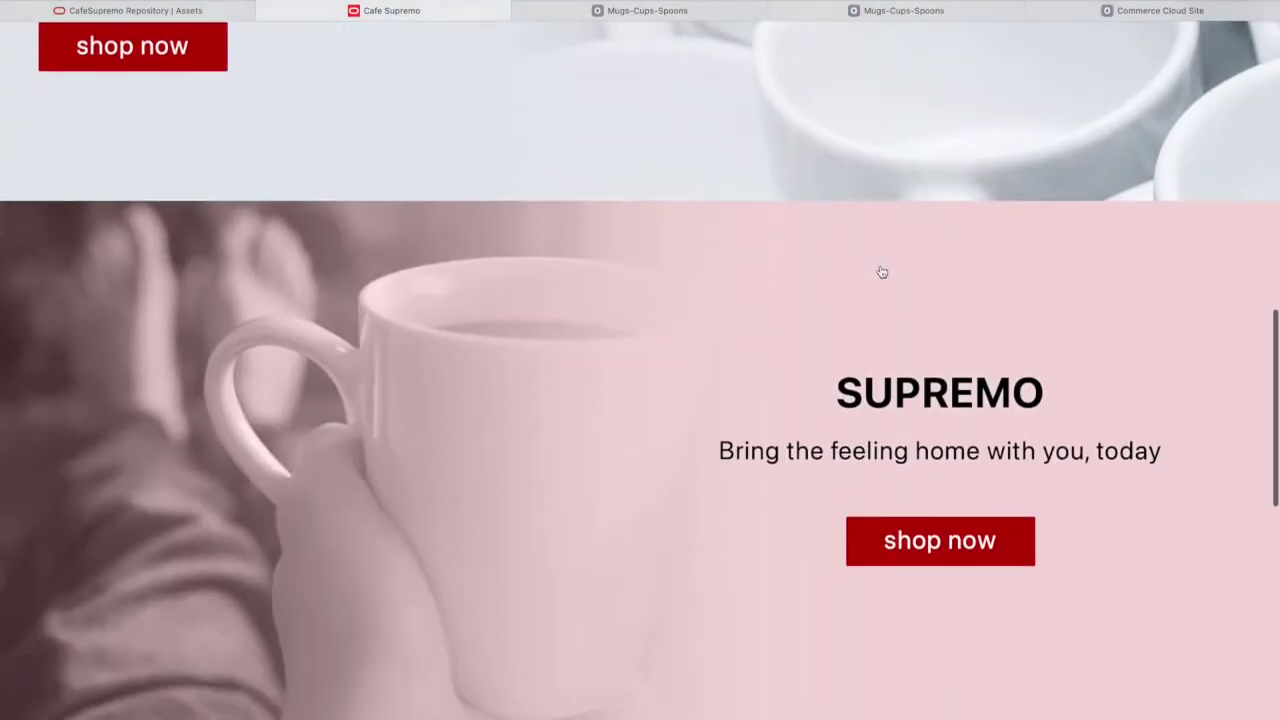
{"action": "scroll", "coordinate": [882, 272], "scroll_direction": "up", "scroll_amount": 5}
{"action": "scroll", "coordinate": [882, 272], "scroll_direction": "up", "scroll_amount": 5}
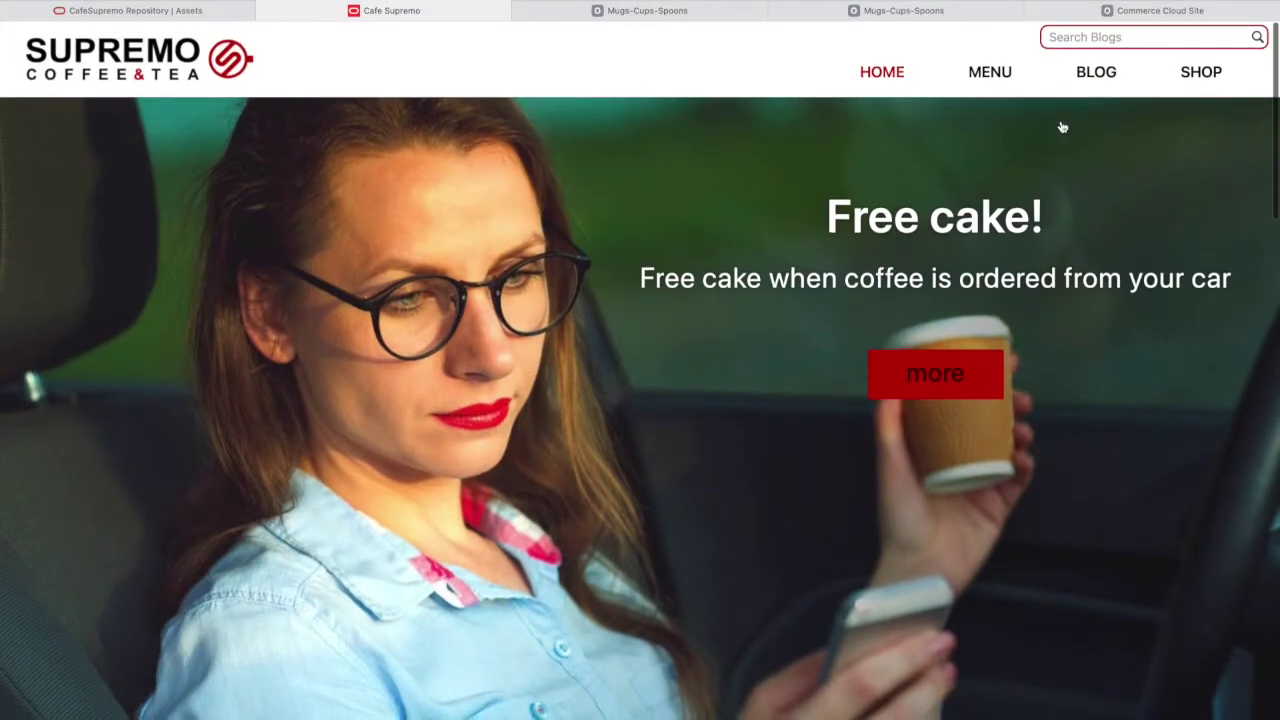
{"action": "left_click", "coordinate": [1090, 80]}
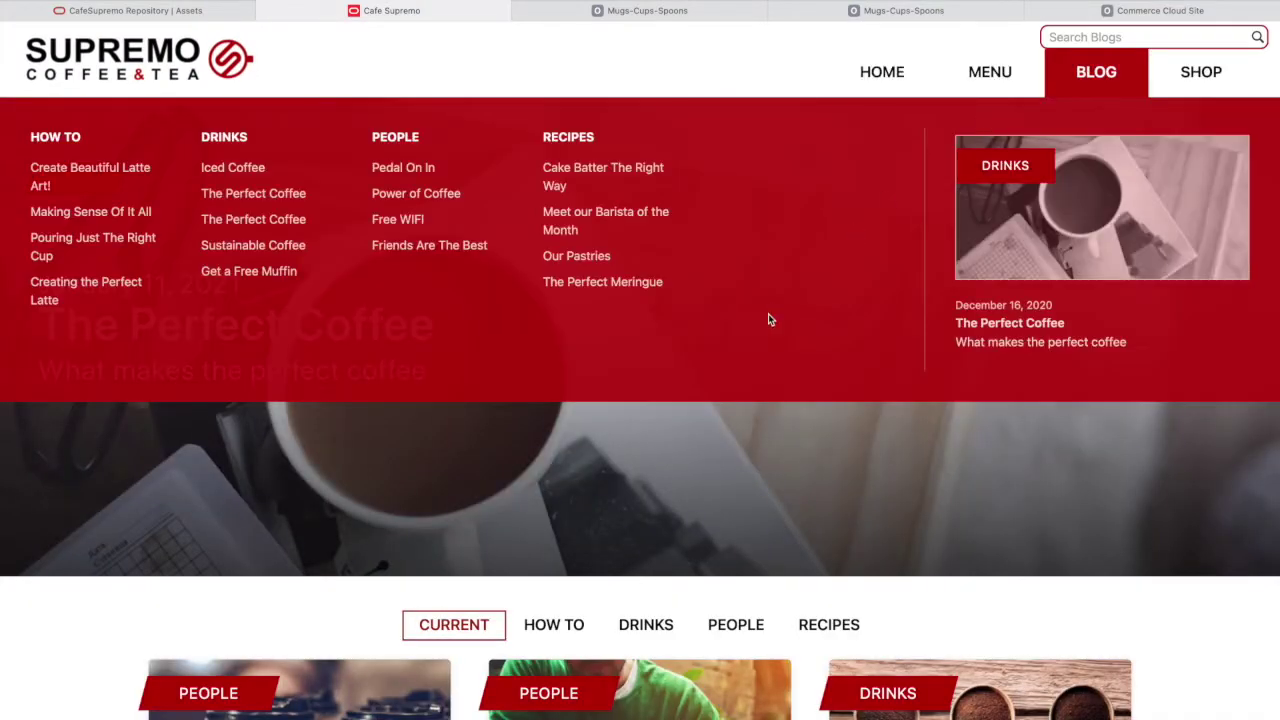
{"action": "scroll", "coordinate": [752, 328], "scroll_direction": "down", "scroll_amount": 4}
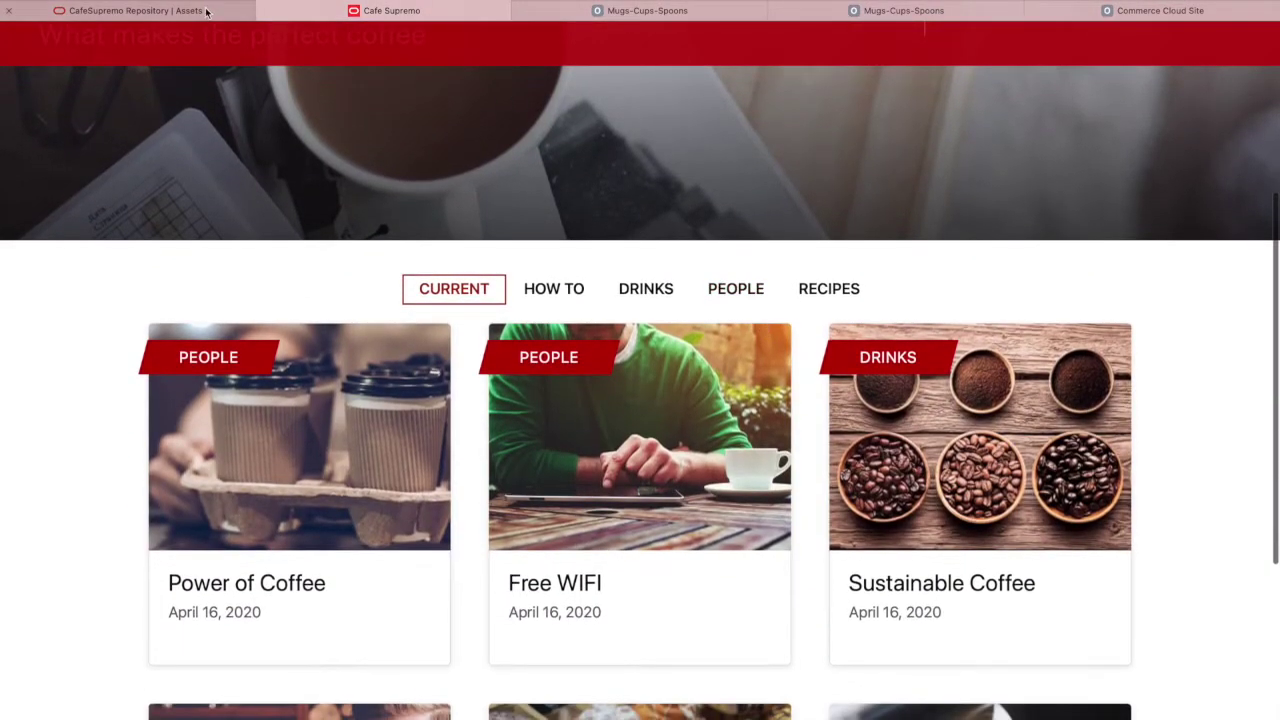
{"action": "left_click", "coordinate": [210, 13]}
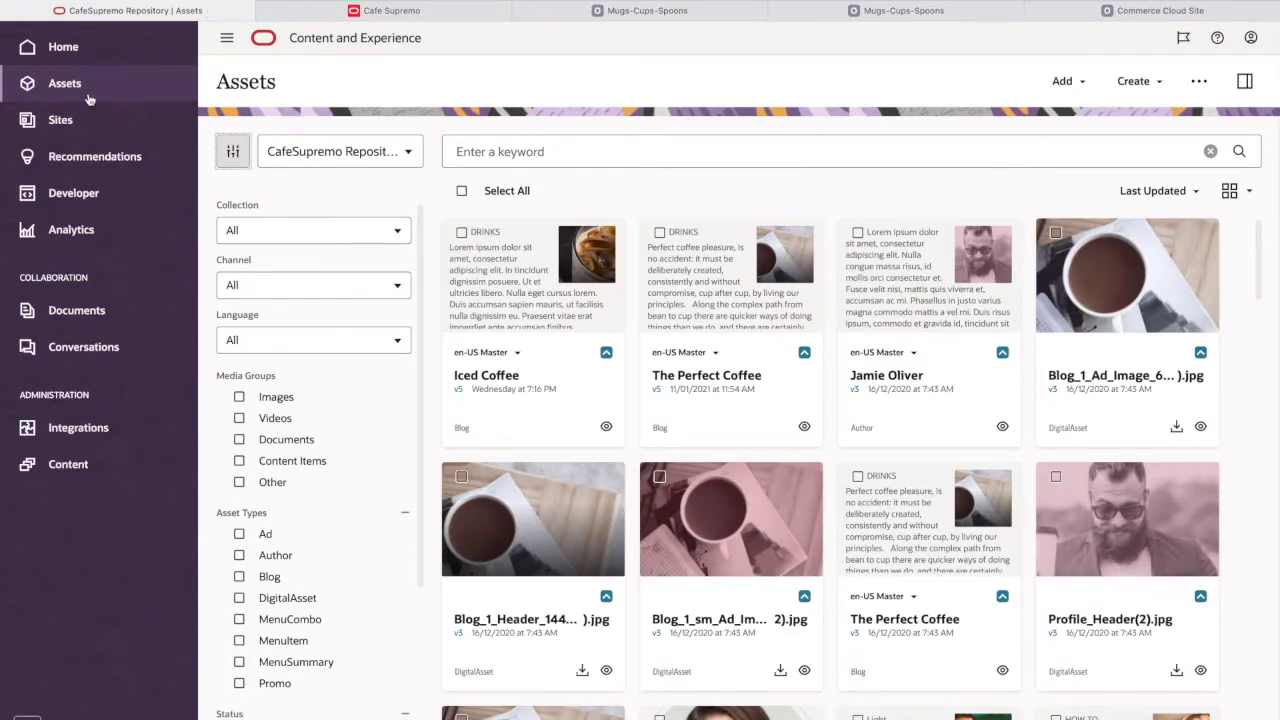
Start a new Blog content item, look over its form, then cancel it.
{"action": "scroll", "coordinate": [804, 396], "scroll_direction": "down", "scroll_amount": 3}
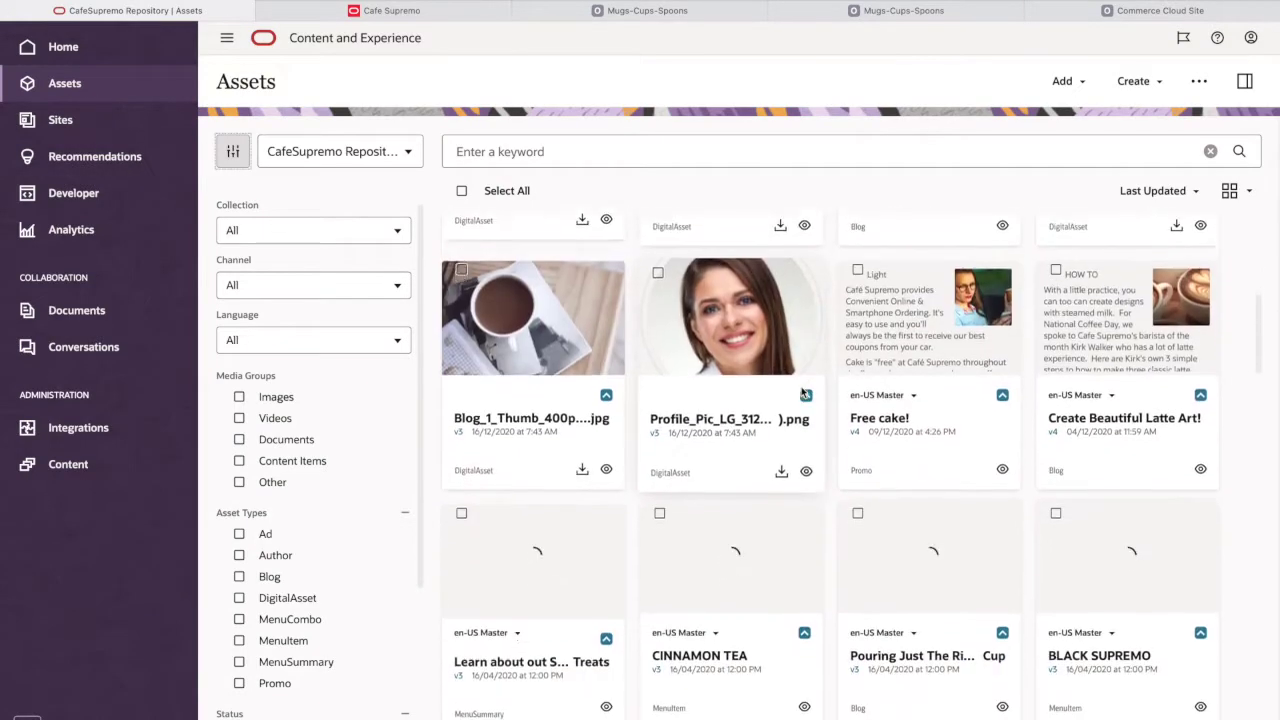
{"action": "scroll", "coordinate": [801, 391], "scroll_direction": "up", "scroll_amount": 3}
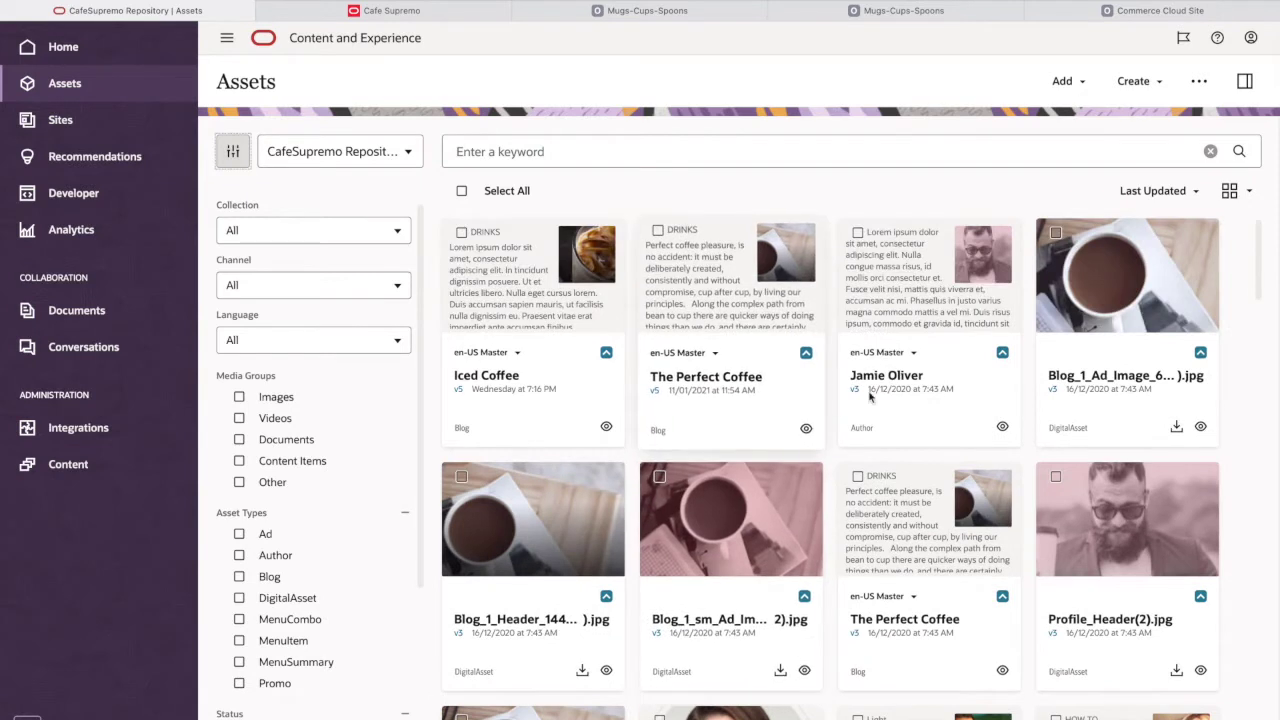
{"action": "left_click", "coordinate": [1136, 82]}
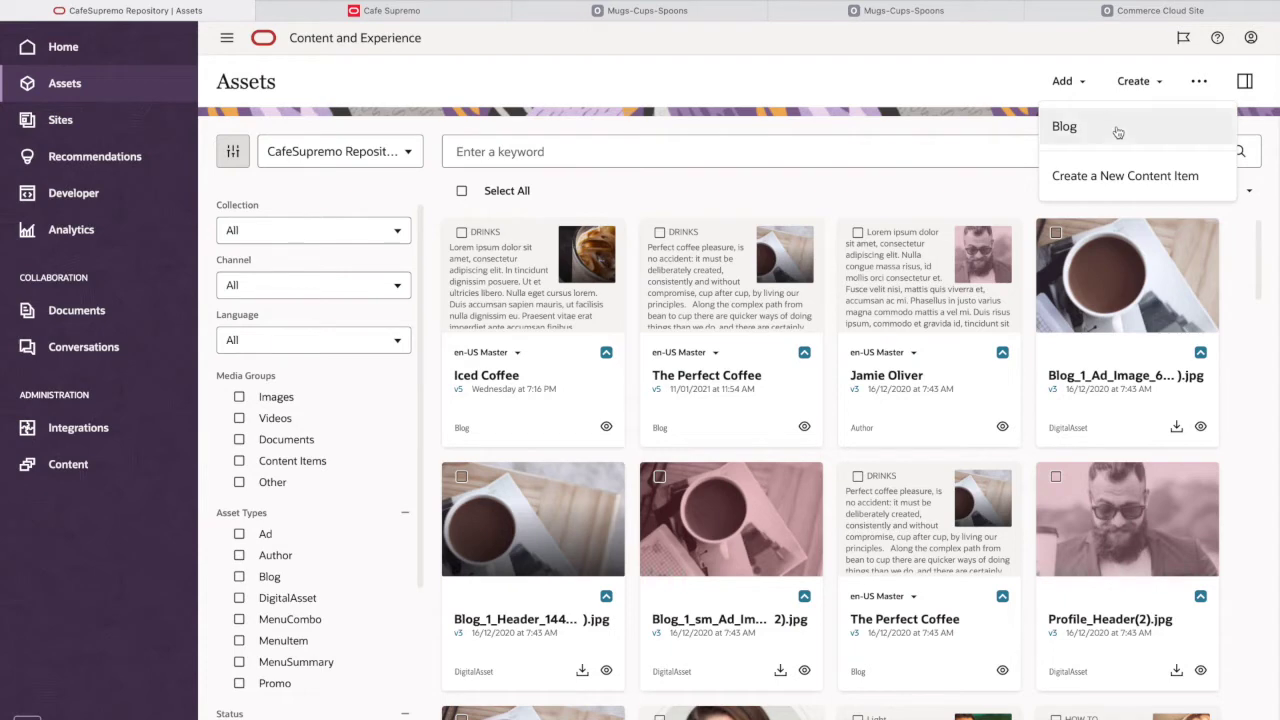
{"action": "left_click", "coordinate": [1064, 127]}
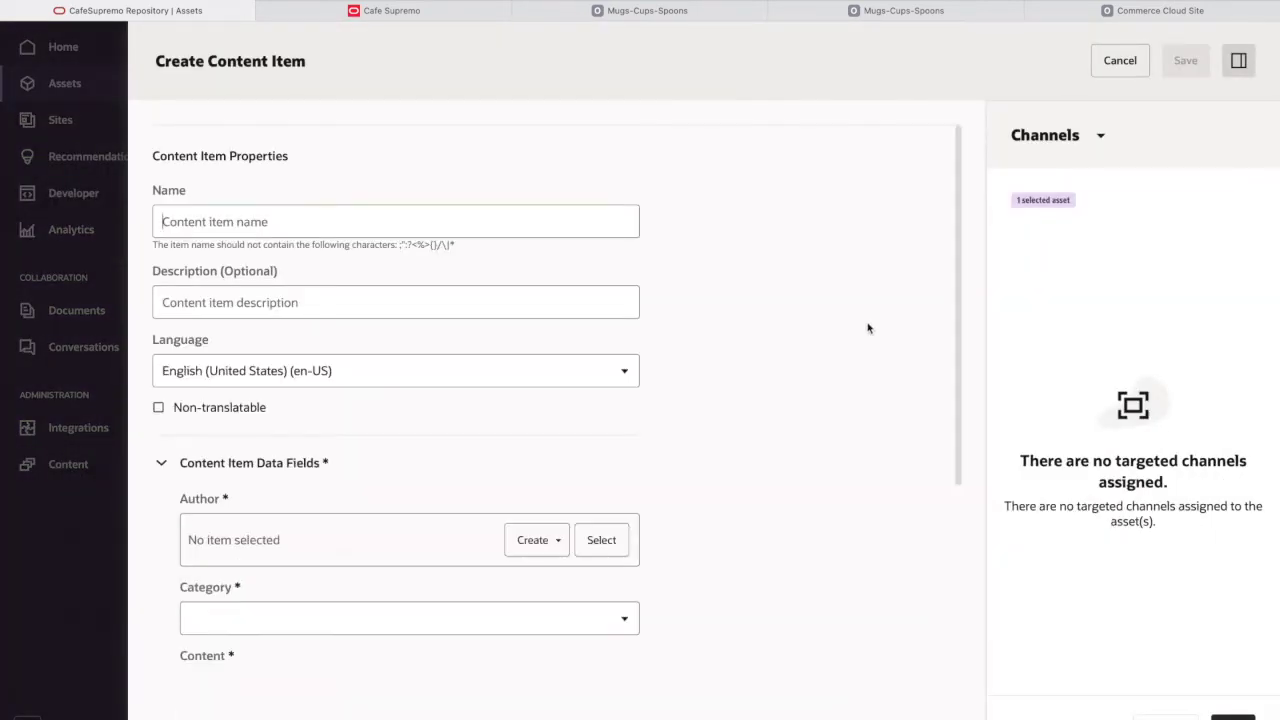
{"action": "scroll", "coordinate": [837, 334], "scroll_direction": "down", "scroll_amount": 5}
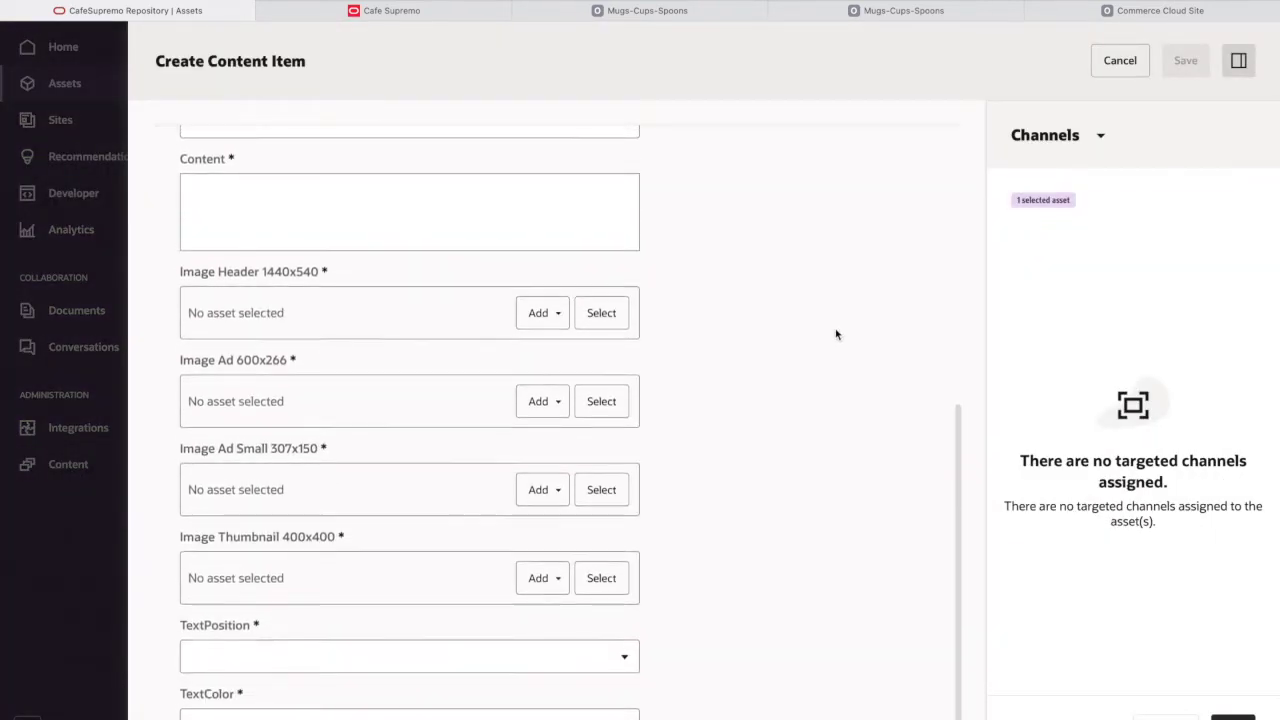
{"action": "scroll", "coordinate": [837, 334], "scroll_direction": "up", "scroll_amount": 5}
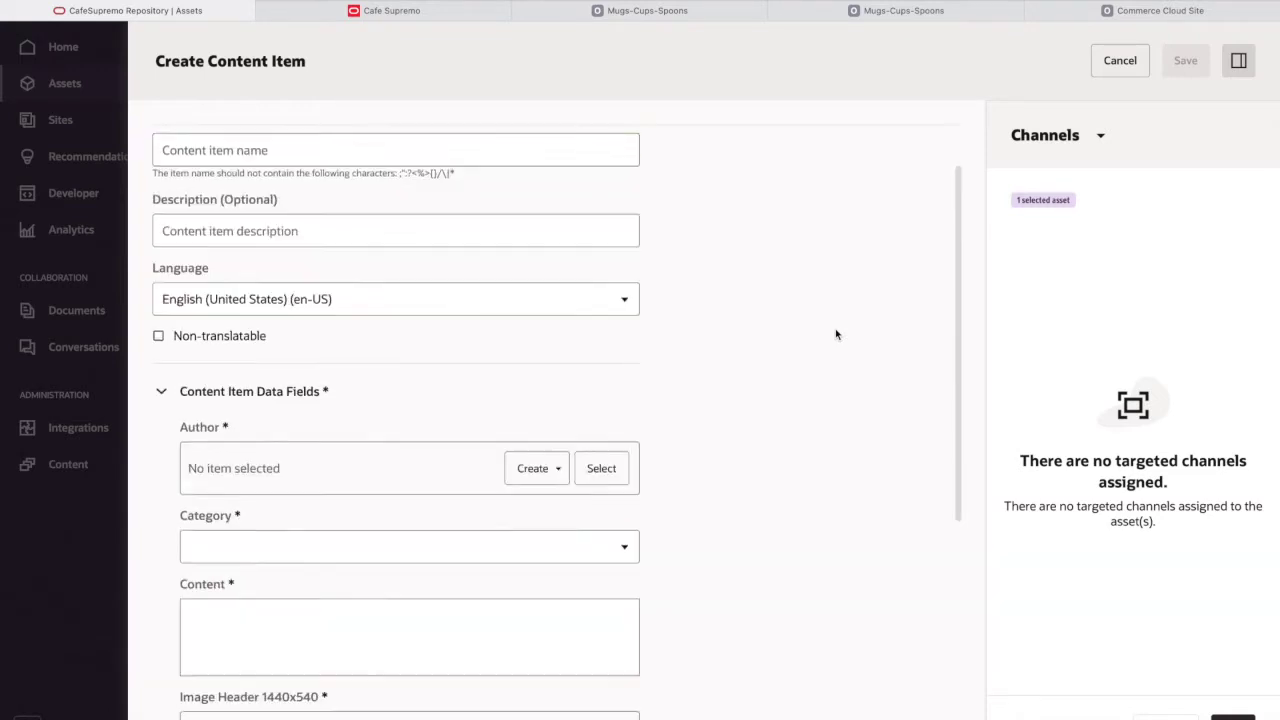
{"action": "left_click", "coordinate": [1119, 64]}
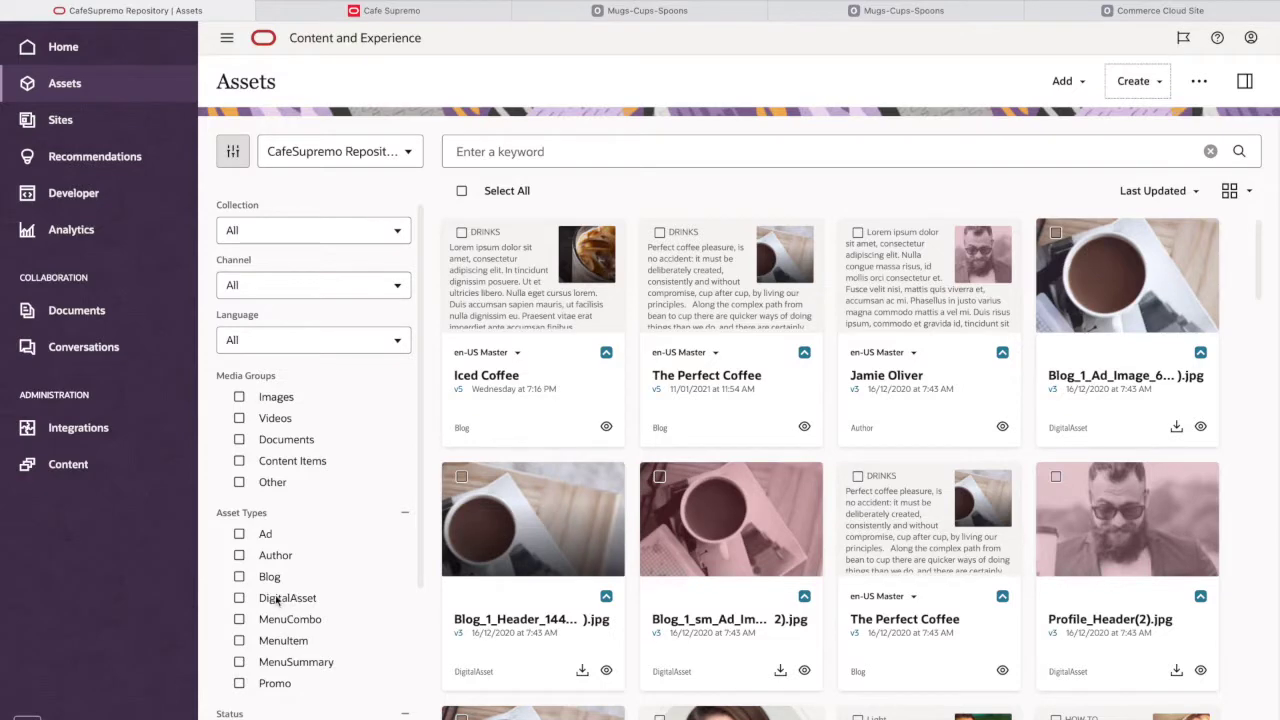
Filter assets to Blog, rename Iced Coffee to 'New Iced Coffee in town', and save.
{"action": "left_click", "coordinate": [239, 578]}
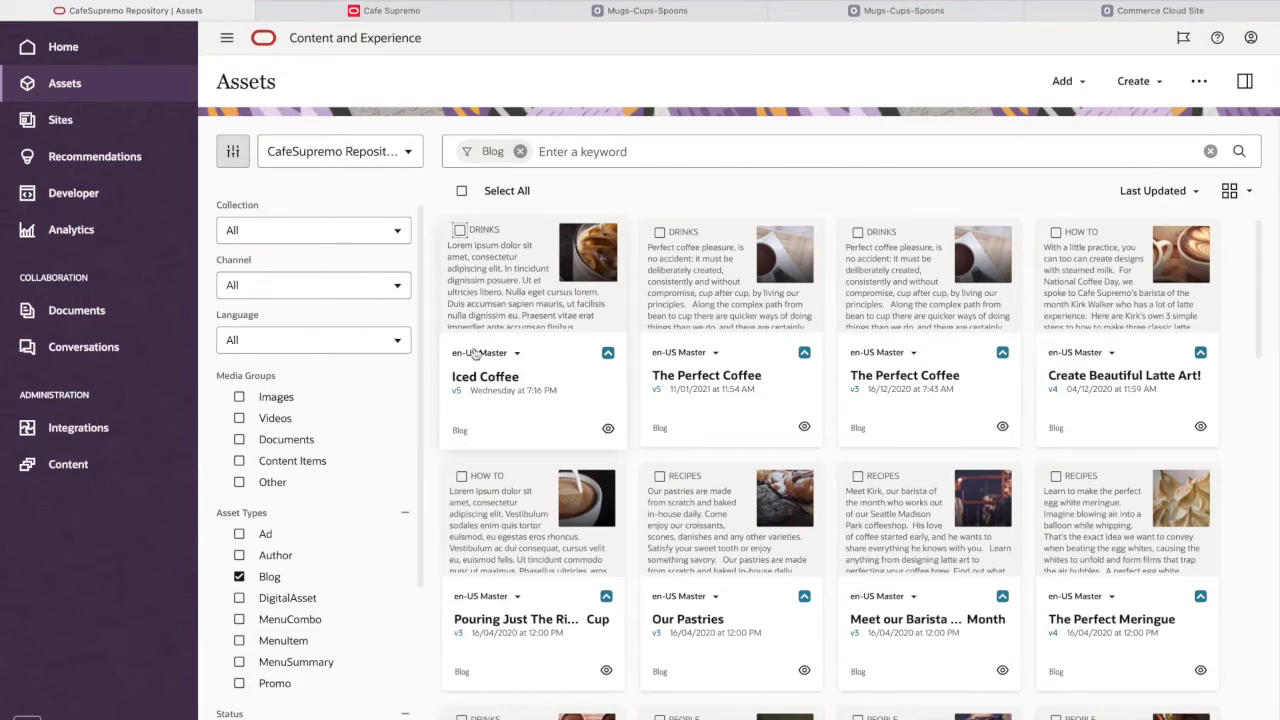
{"action": "left_click", "coordinate": [460, 231]}
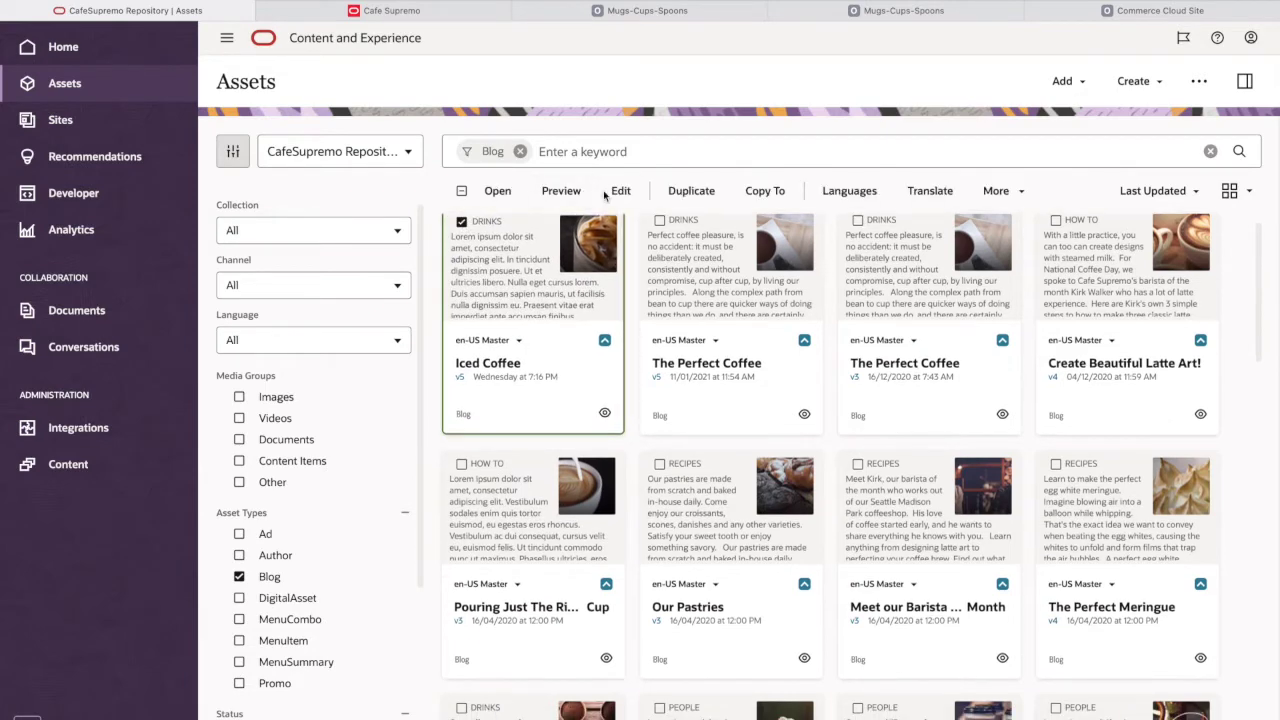
{"action": "left_click", "coordinate": [621, 191]}
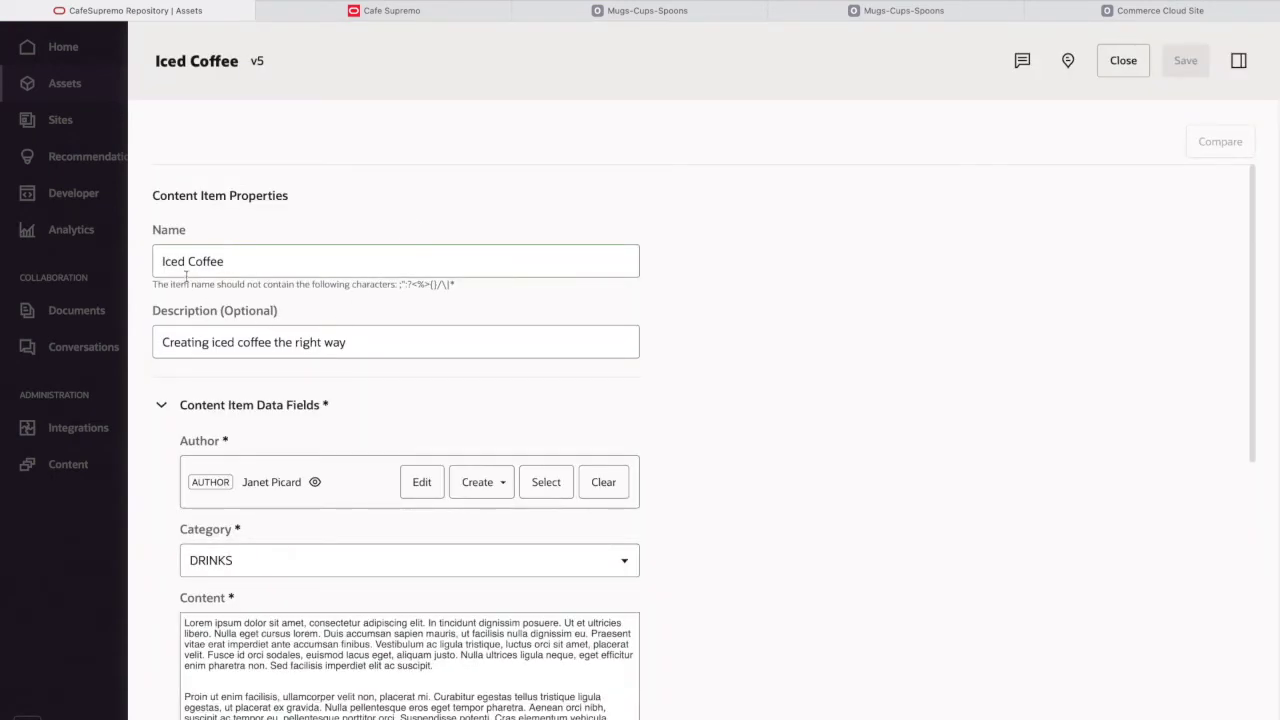
{"action": "left_click", "coordinate": [162, 261]}
{"action": "type", "text": "New"}
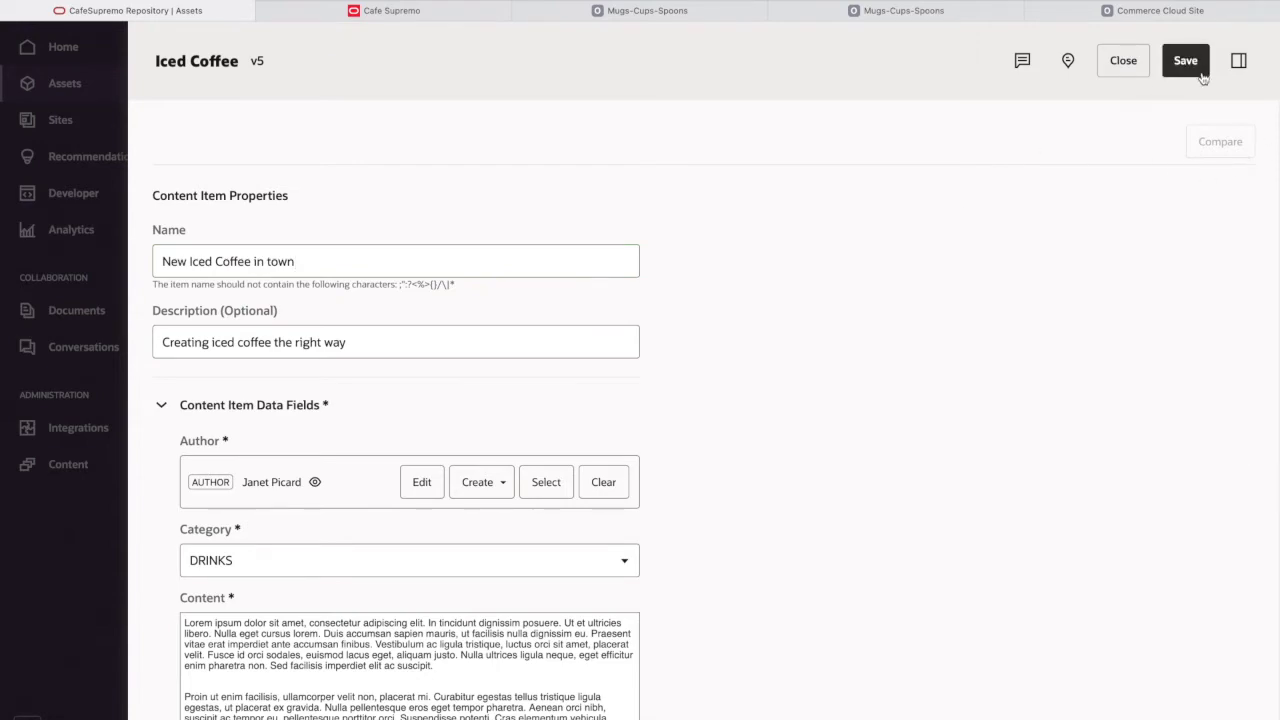
{"action": "left_click", "coordinate": [1192, 60]}
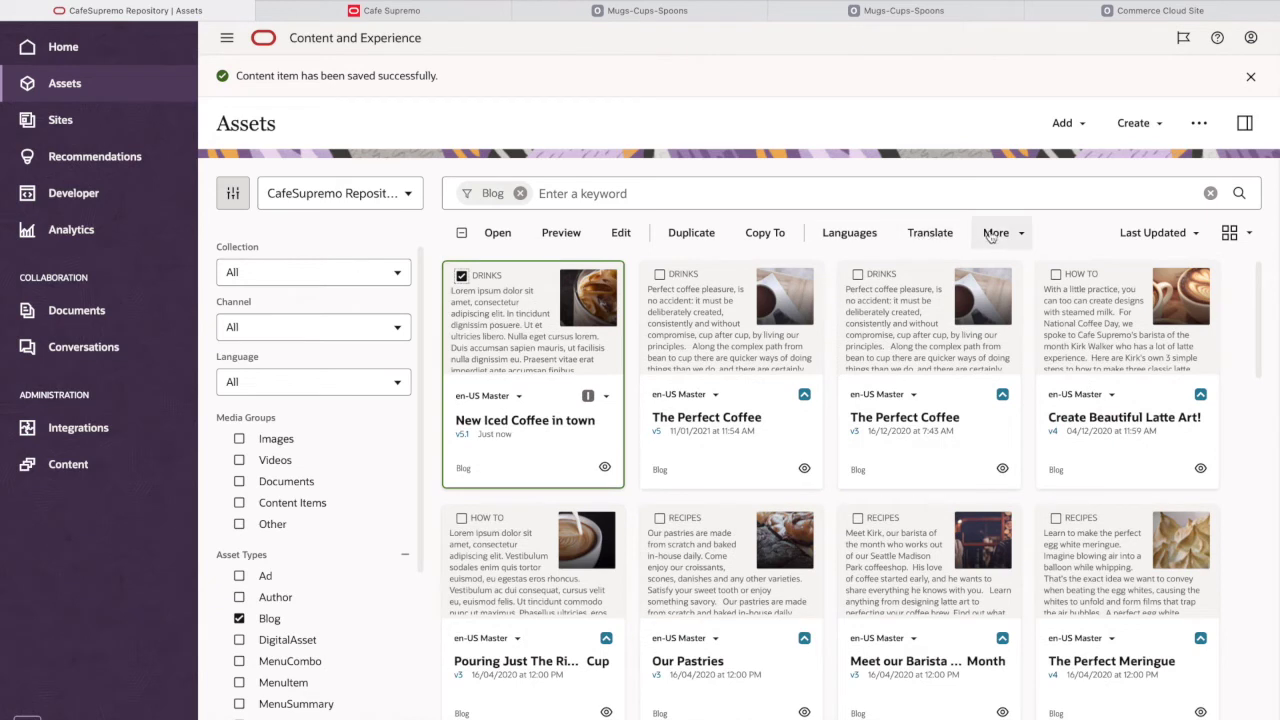
Submit the 'New Iced Coffee in town' blog for review and confirm.
{"action": "left_click", "coordinate": [993, 234]}
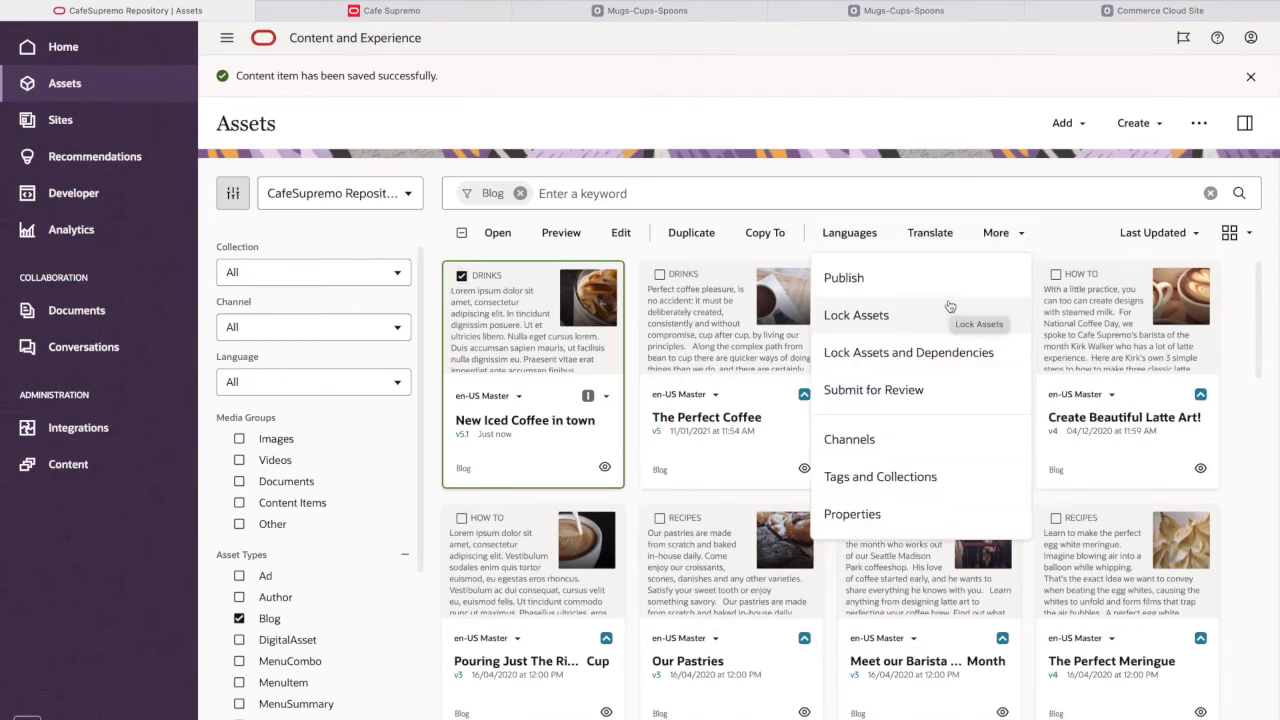
{"action": "left_click", "coordinate": [897, 390]}
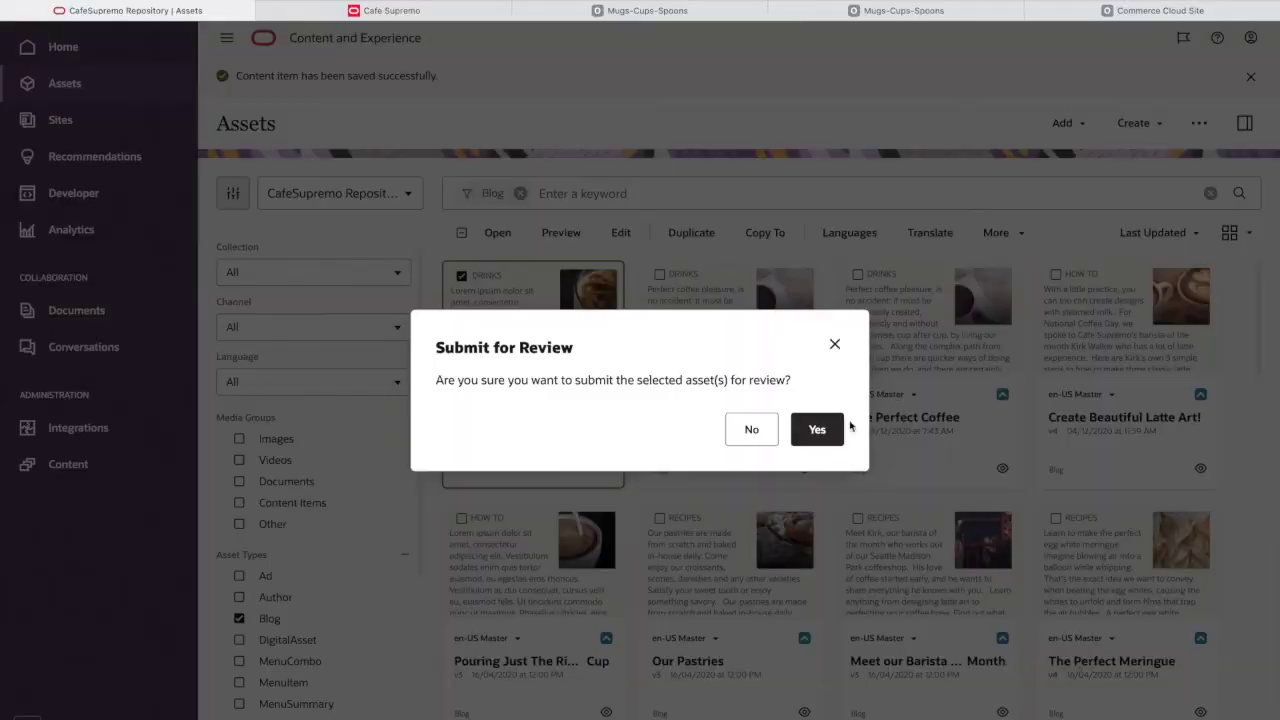
{"action": "left_click", "coordinate": [818, 432]}
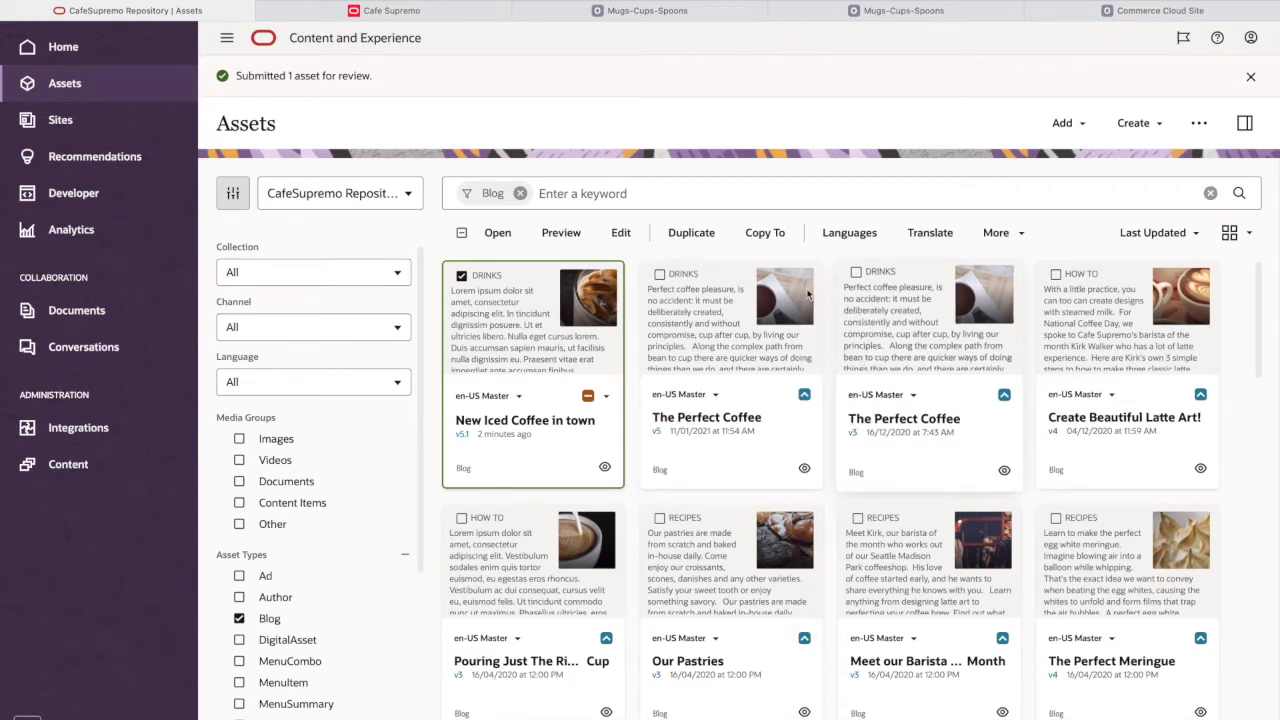
Glance over the Cafe Supremo site, then return to the repository's assets.
{"action": "left_click", "coordinate": [444, 10]}
{"action": "scroll", "coordinate": [720, 365], "scroll_direction": "down", "scroll_amount": 3}
{"action": "scroll", "coordinate": [720, 365], "scroll_direction": "up", "scroll_amount": 5}
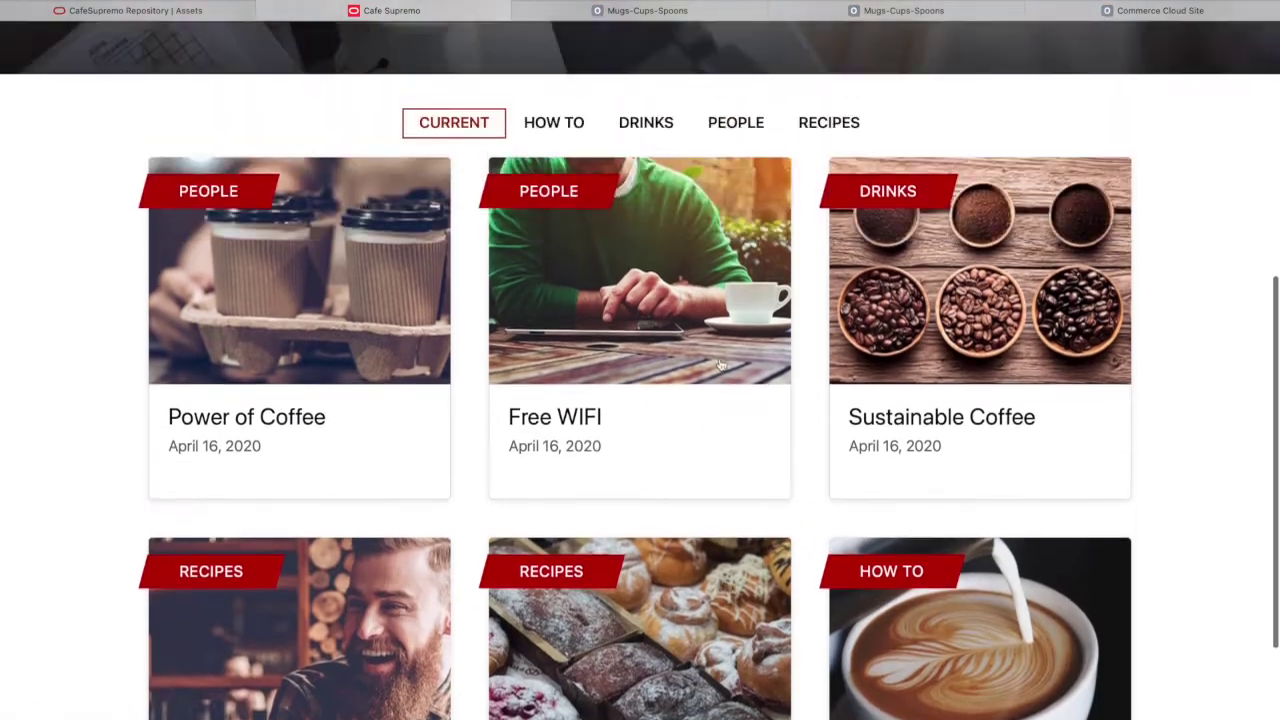
{"action": "left_click", "coordinate": [153, 10]}
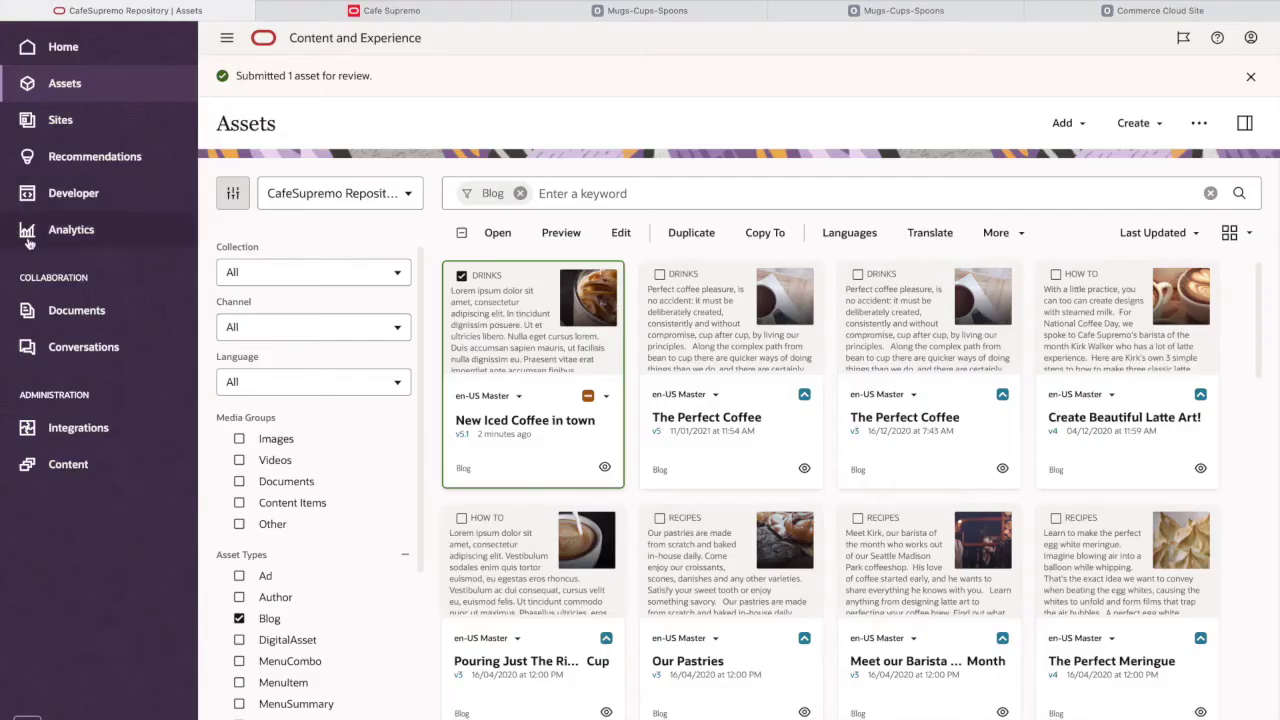
Go to Content administration, list the Asset Types and open the Blog asset type.
{"action": "left_click", "coordinate": [53, 469]}
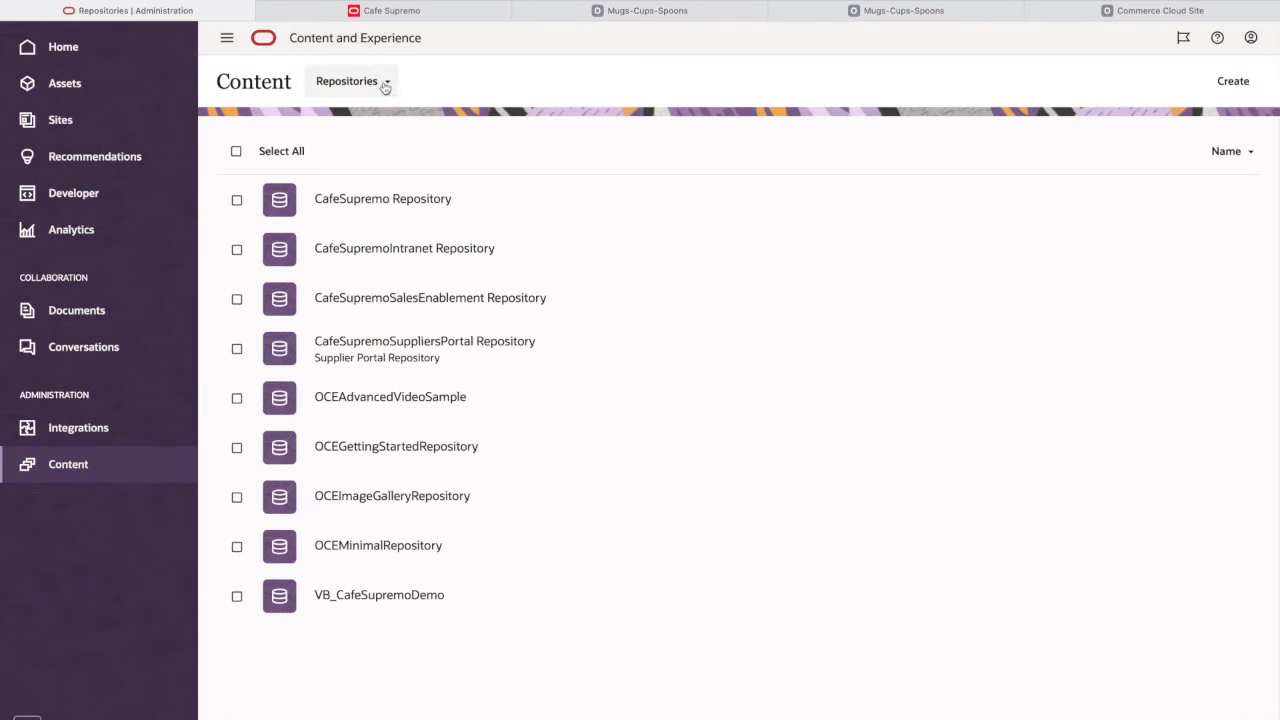
{"action": "left_click", "coordinate": [382, 84]}
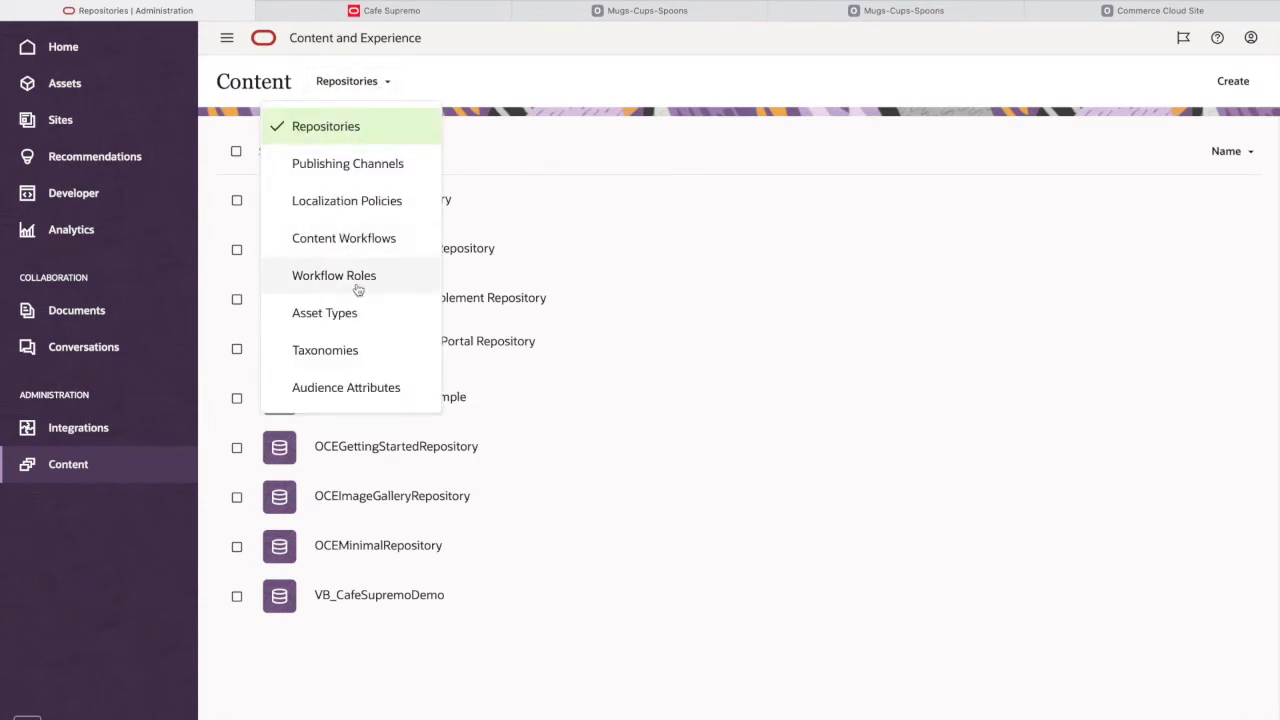
{"action": "left_click", "coordinate": [351, 318]}
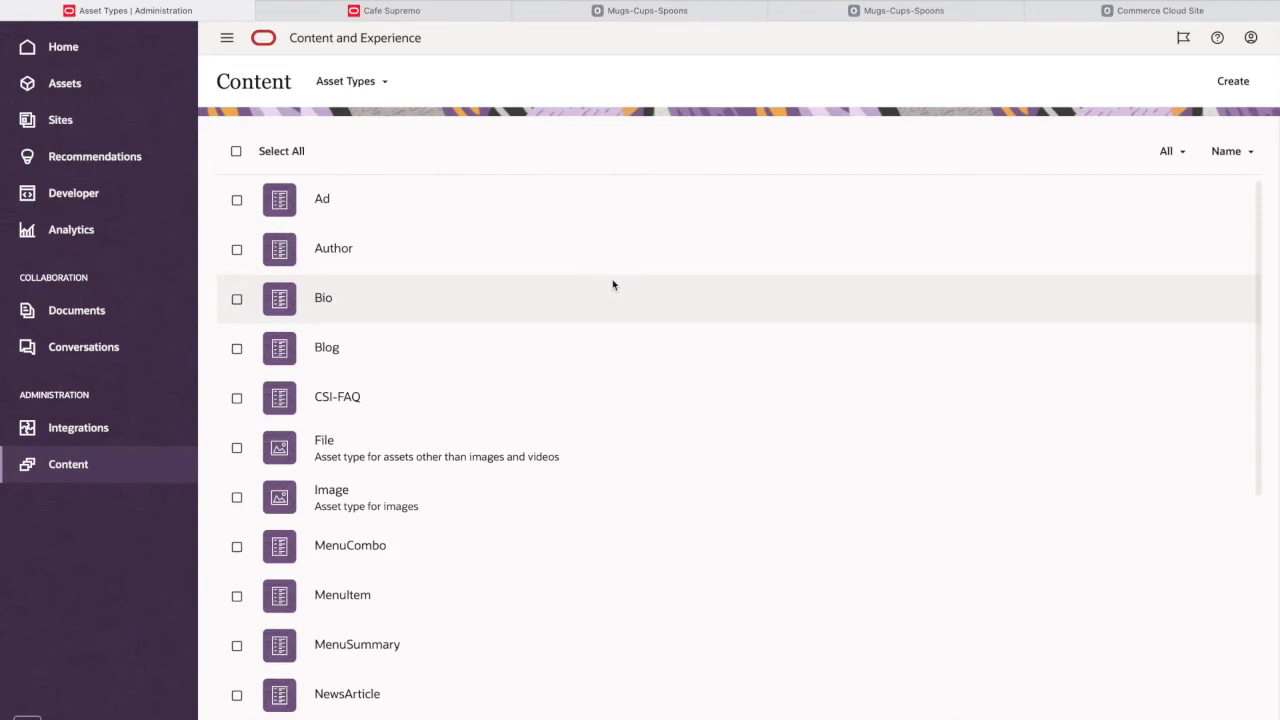
{"action": "scroll", "coordinate": [612, 280], "scroll_direction": "down", "scroll_amount": 1}
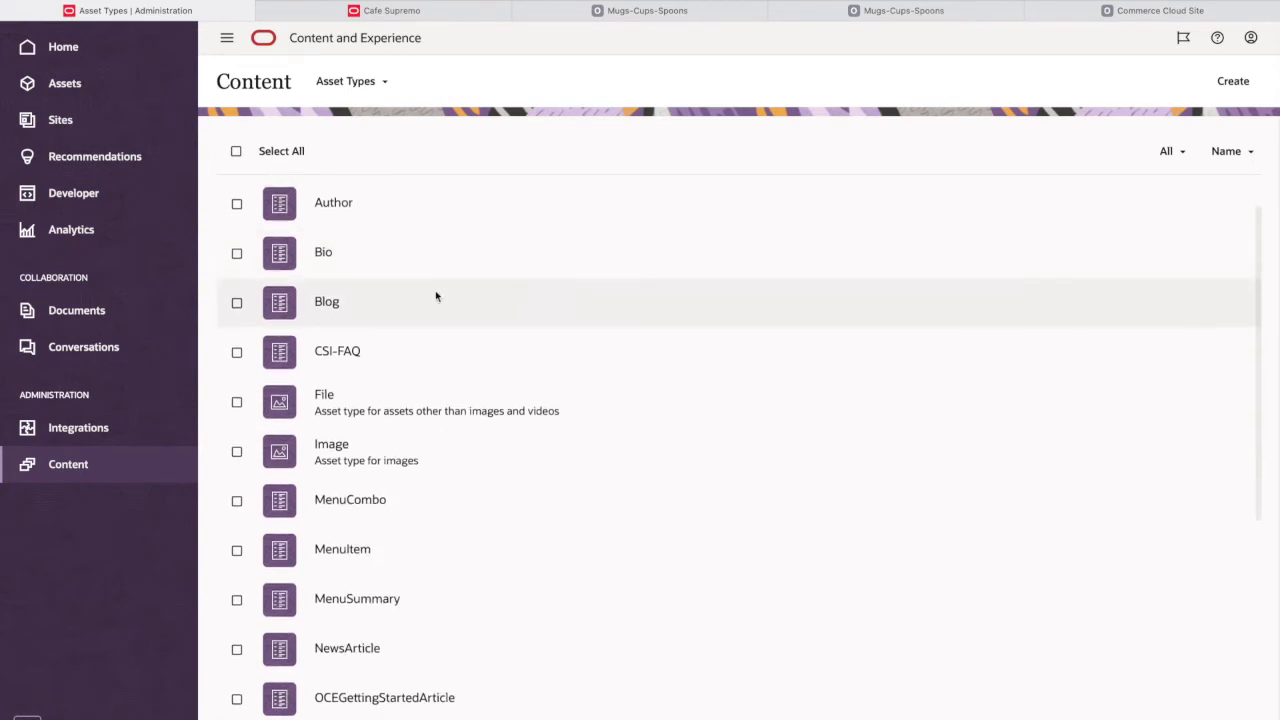
{"action": "left_click", "coordinate": [329, 306]}
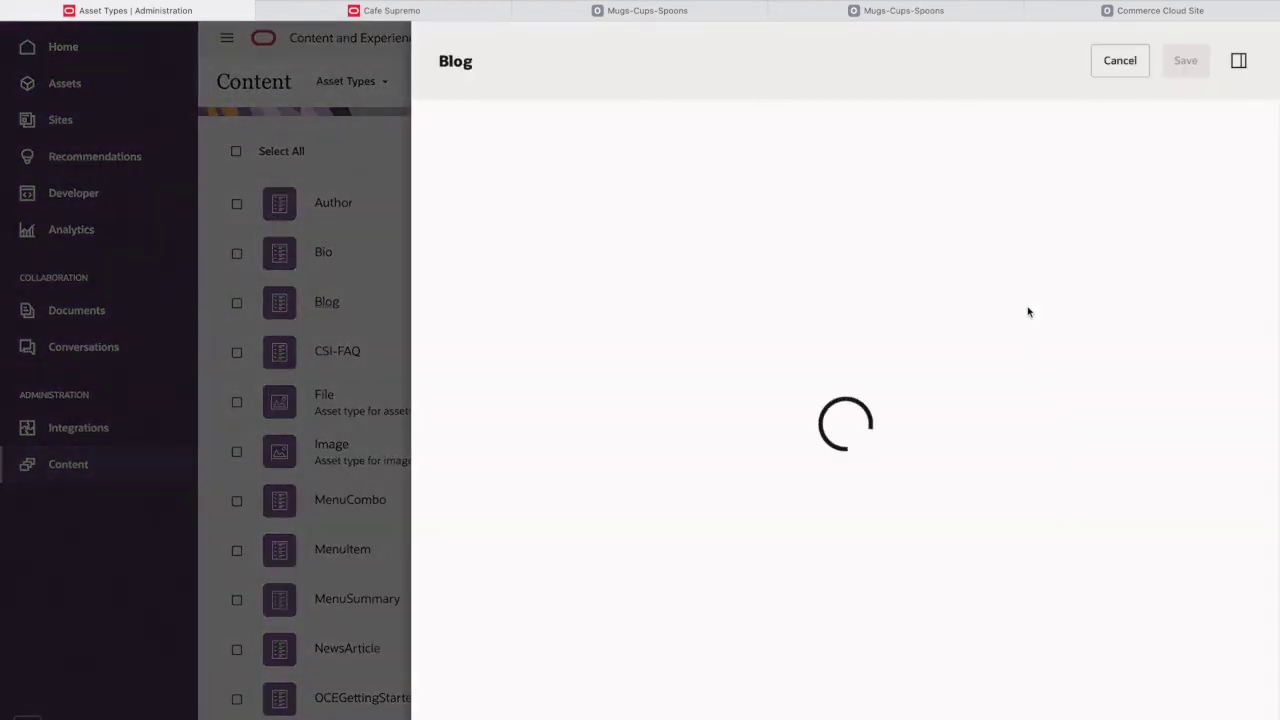
Review the Blog type's content layouts (Headline uses Blog-Headline), then cancel without saving.
{"action": "scroll", "coordinate": [915, 455], "scroll_direction": "down", "scroll_amount": 3}
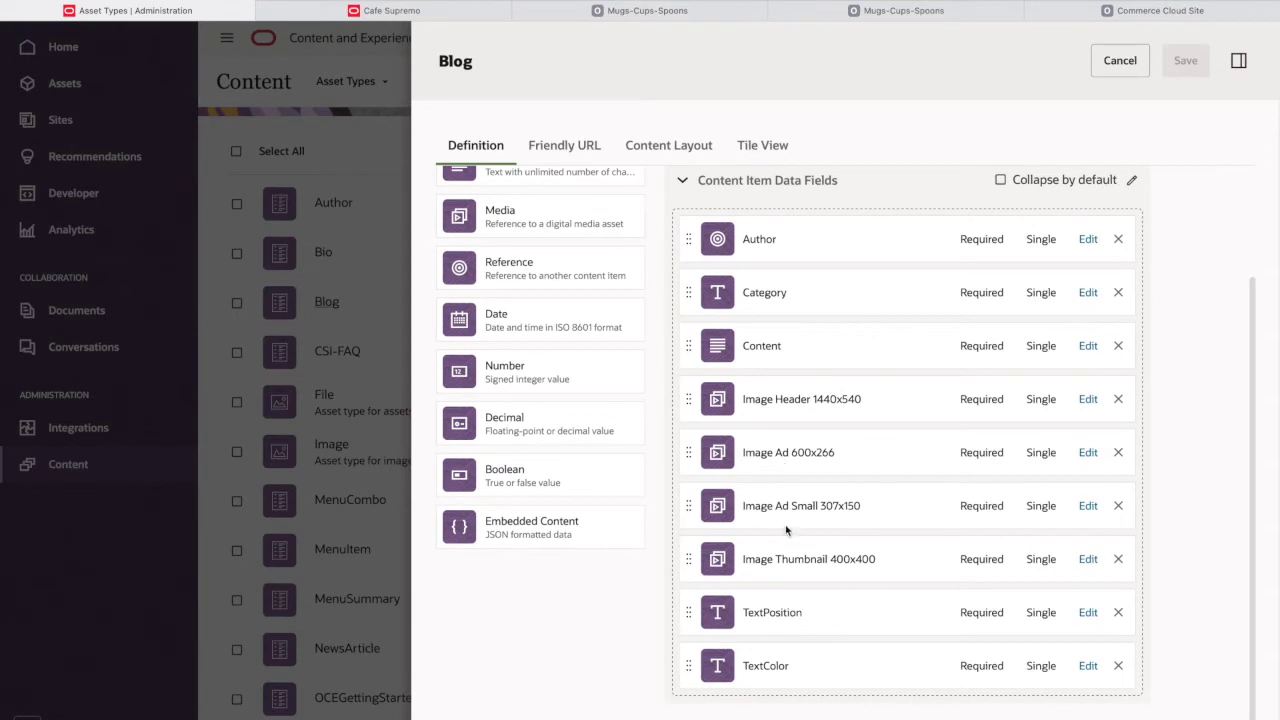
{"action": "scroll", "coordinate": [786, 530], "scroll_direction": "up", "scroll_amount": 3}
{"action": "left_click", "coordinate": [636, 145]}
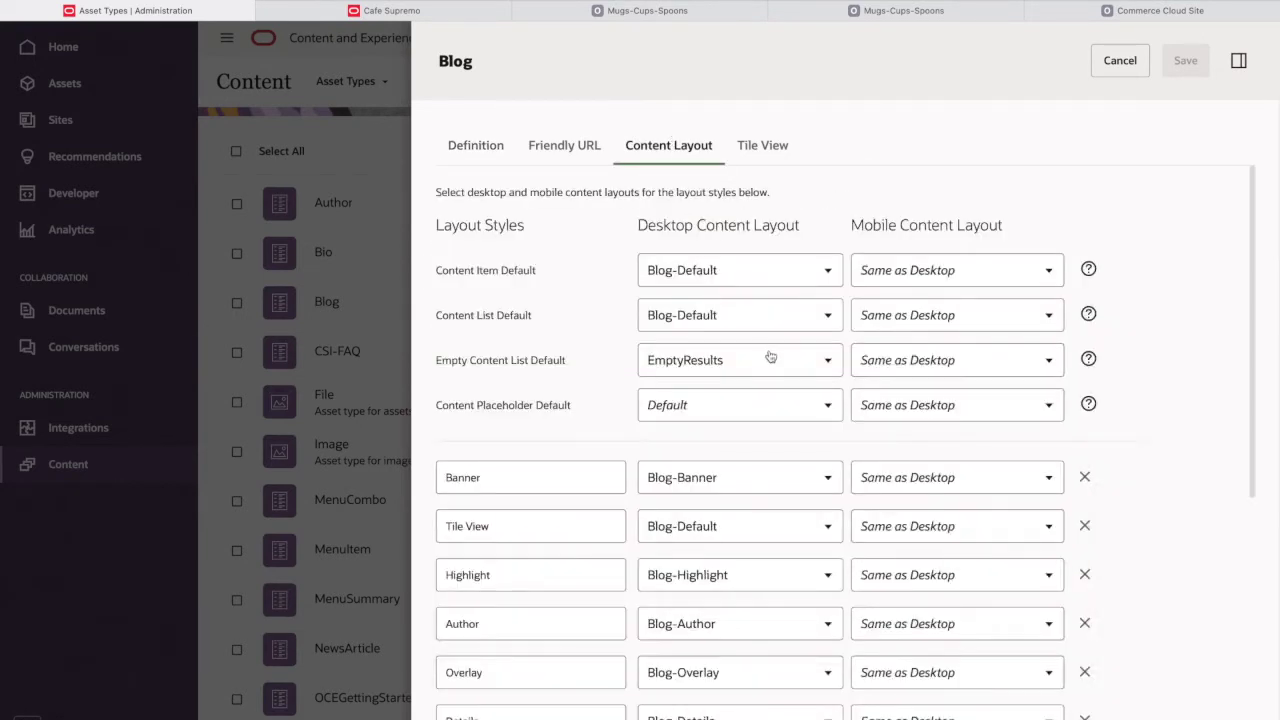
{"action": "scroll", "coordinate": [740, 310], "scroll_direction": "down", "scroll_amount": 1}
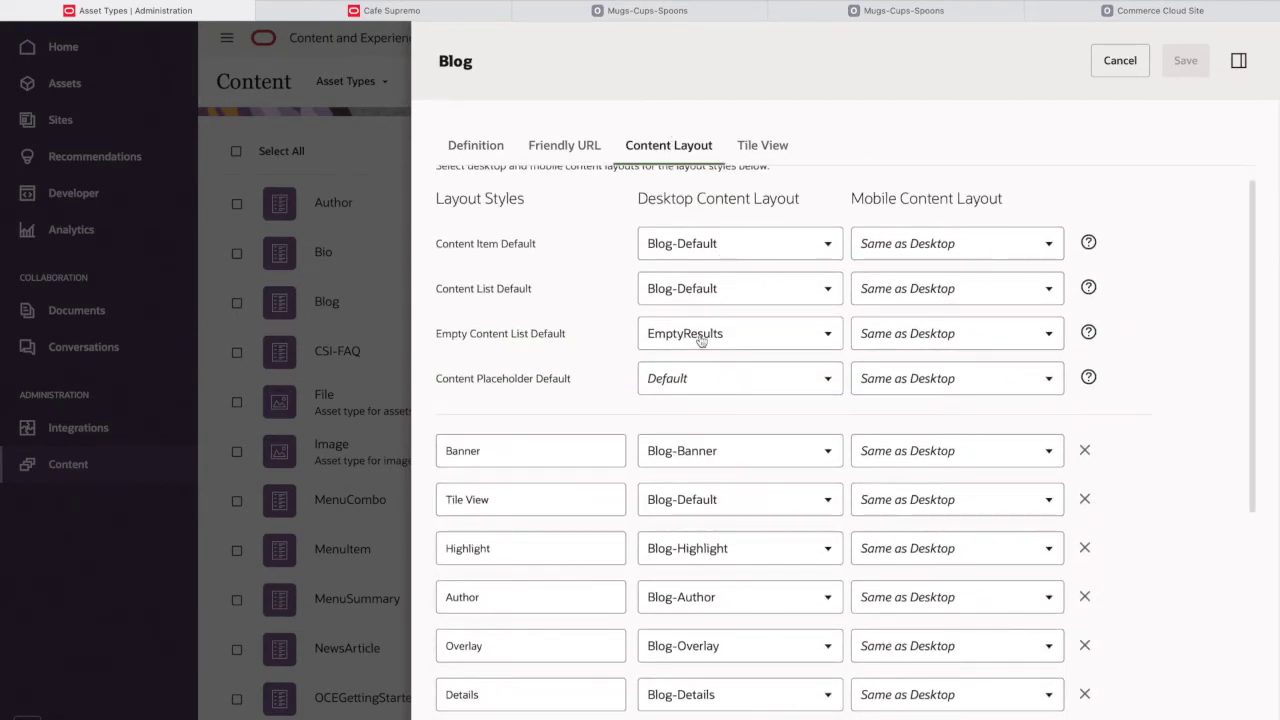
{"action": "scroll", "coordinate": [697, 430], "scroll_direction": "down", "scroll_amount": 5}
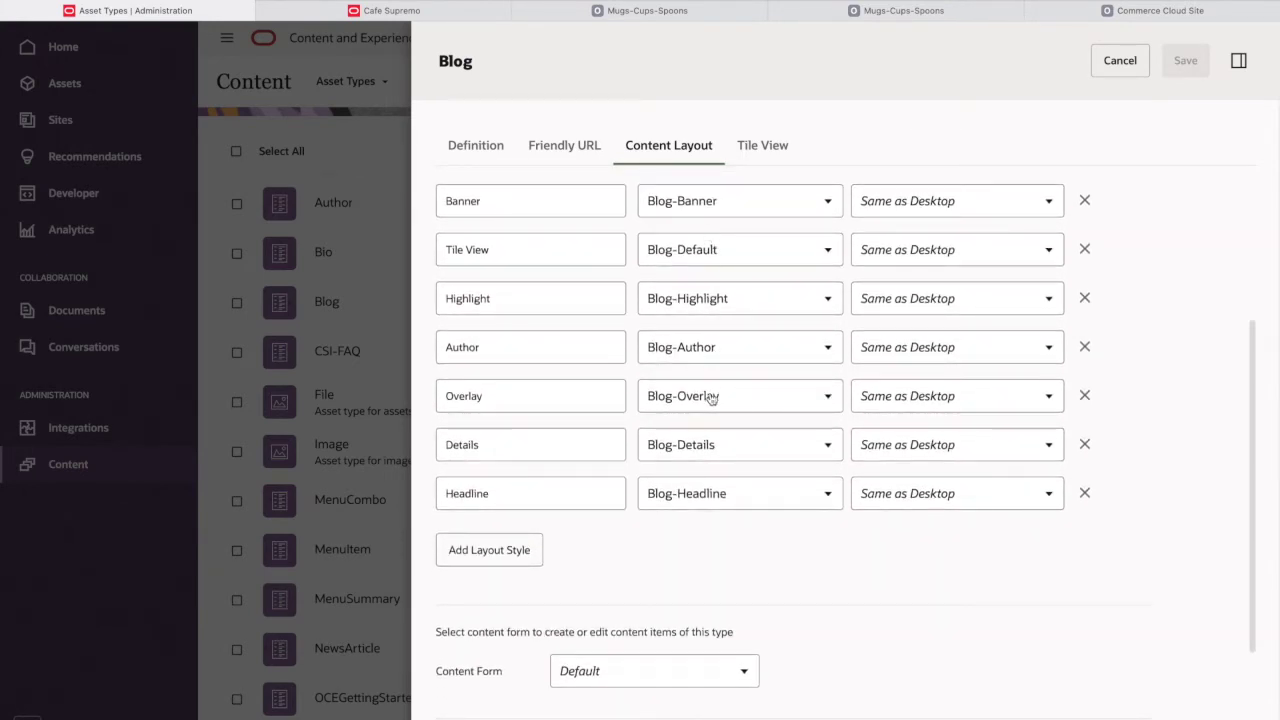
{"action": "scroll", "coordinate": [711, 526], "scroll_direction": "up", "scroll_amount": 2}
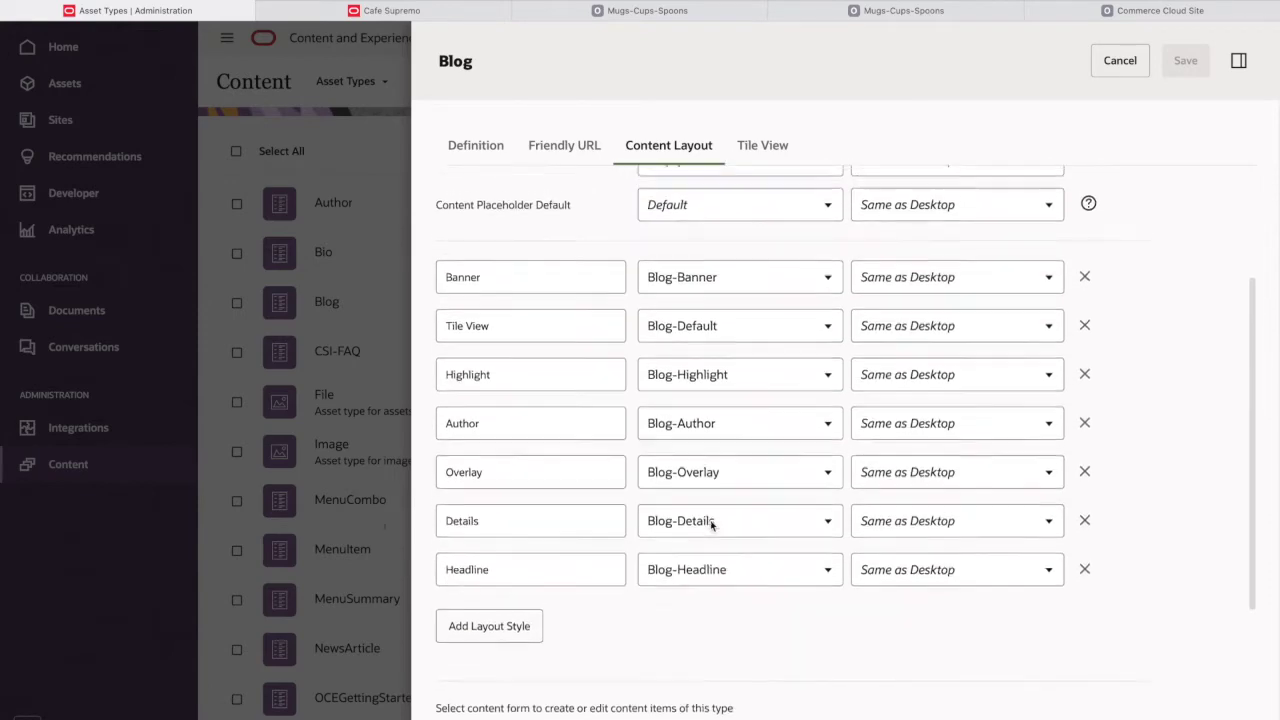
{"action": "scroll", "coordinate": [711, 526], "scroll_direction": "down", "scroll_amount": 5}
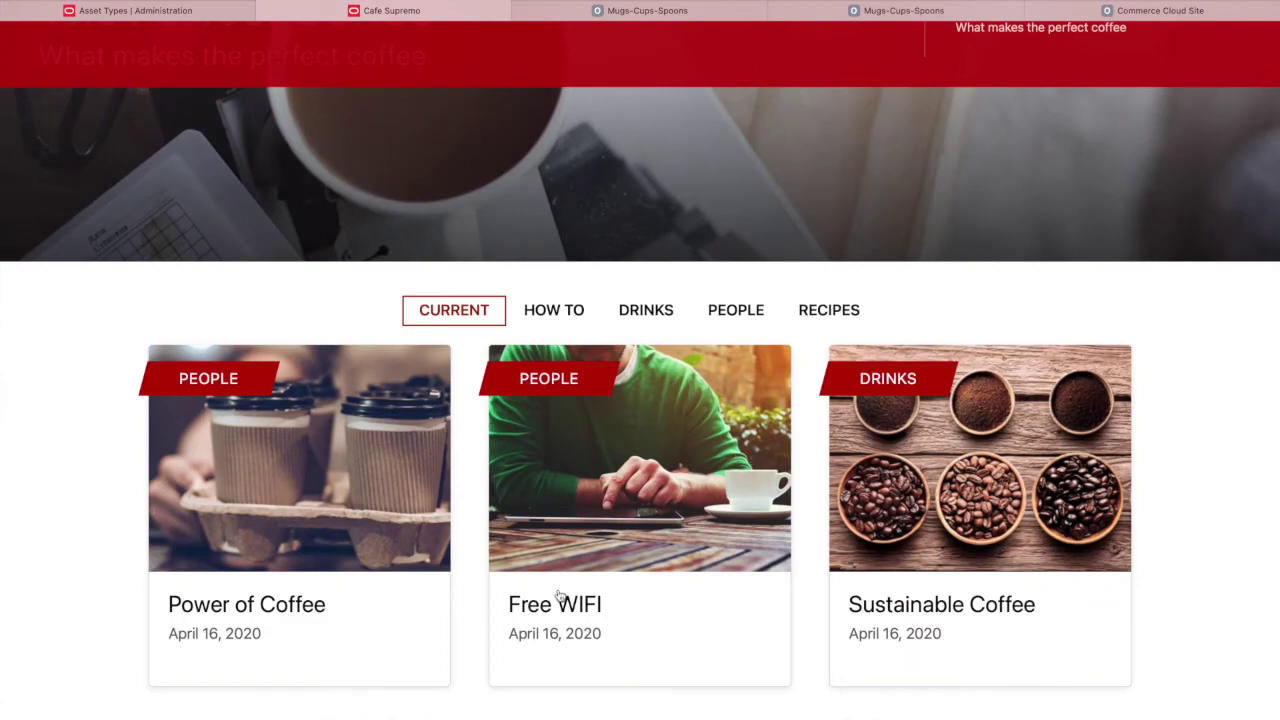
{"action": "left_click", "coordinate": [155, 13]}
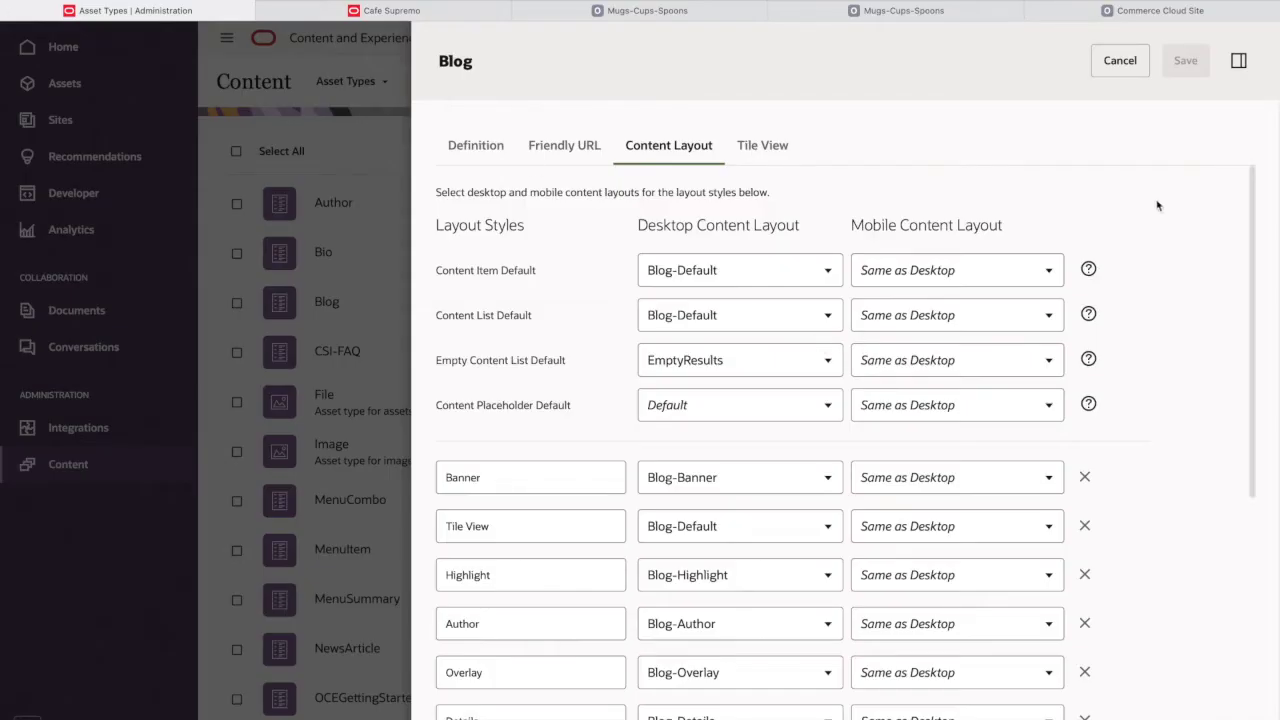
{"action": "left_click", "coordinate": [1119, 61]}
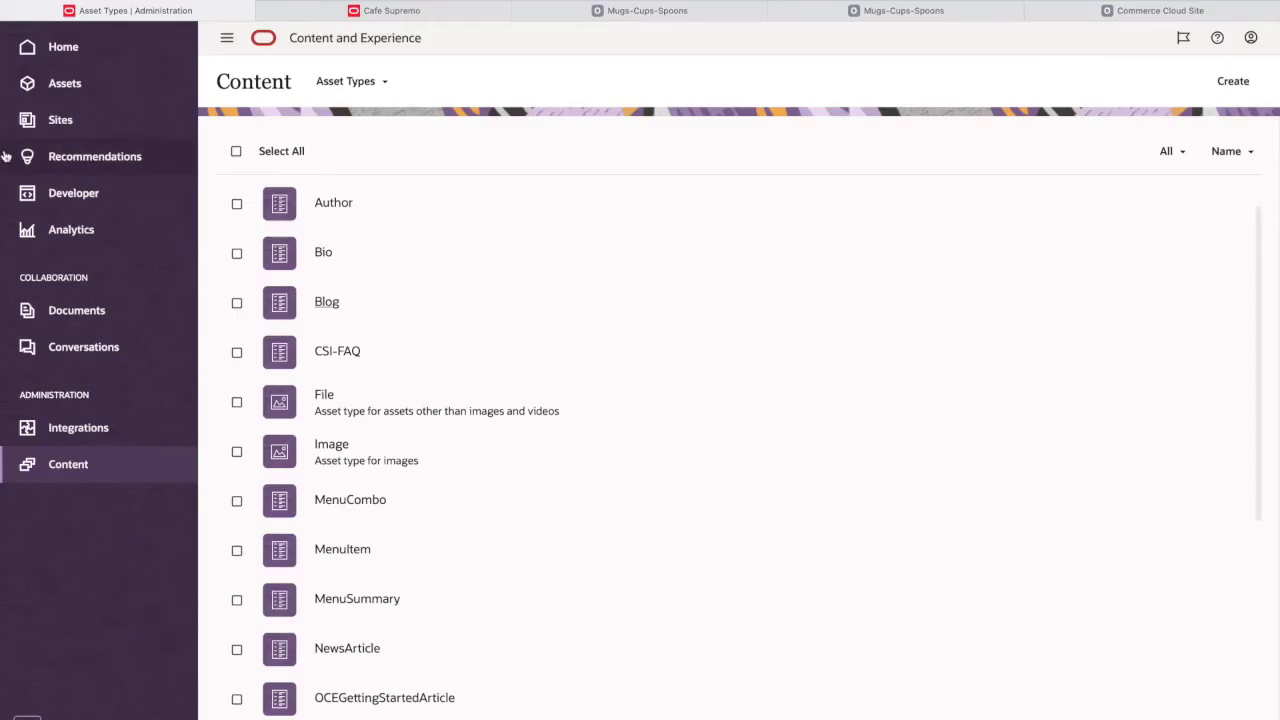
Select the 'New Iced Coffee in town' post in Assets, preview its fields, and close the preview.
{"action": "left_click", "coordinate": [62, 84]}
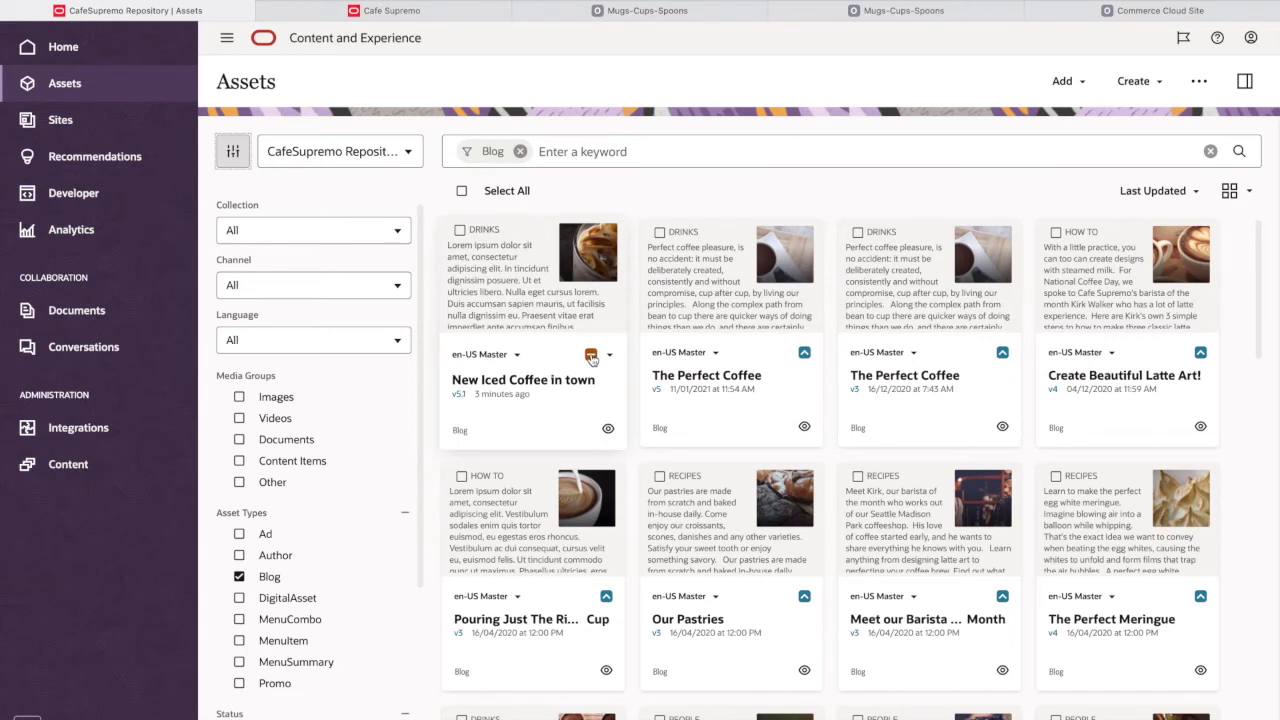
{"action": "left_click", "coordinate": [461, 234]}
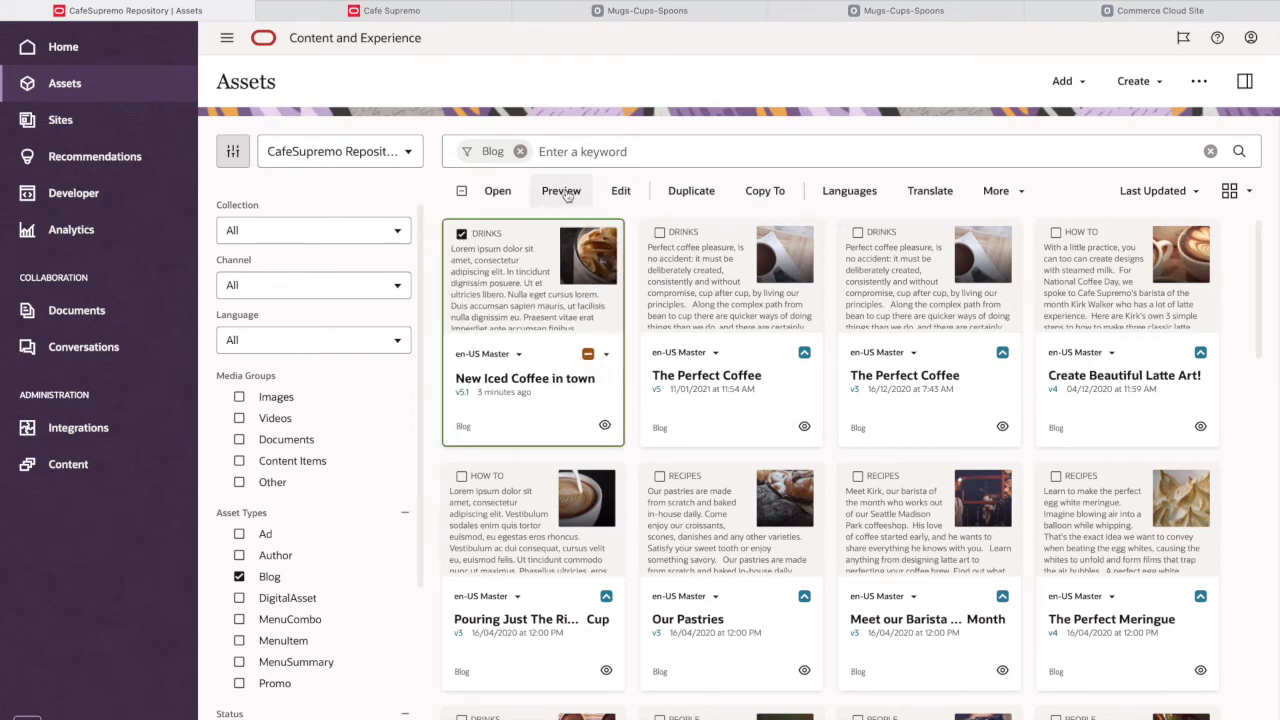
{"action": "left_click", "coordinate": [563, 191]}
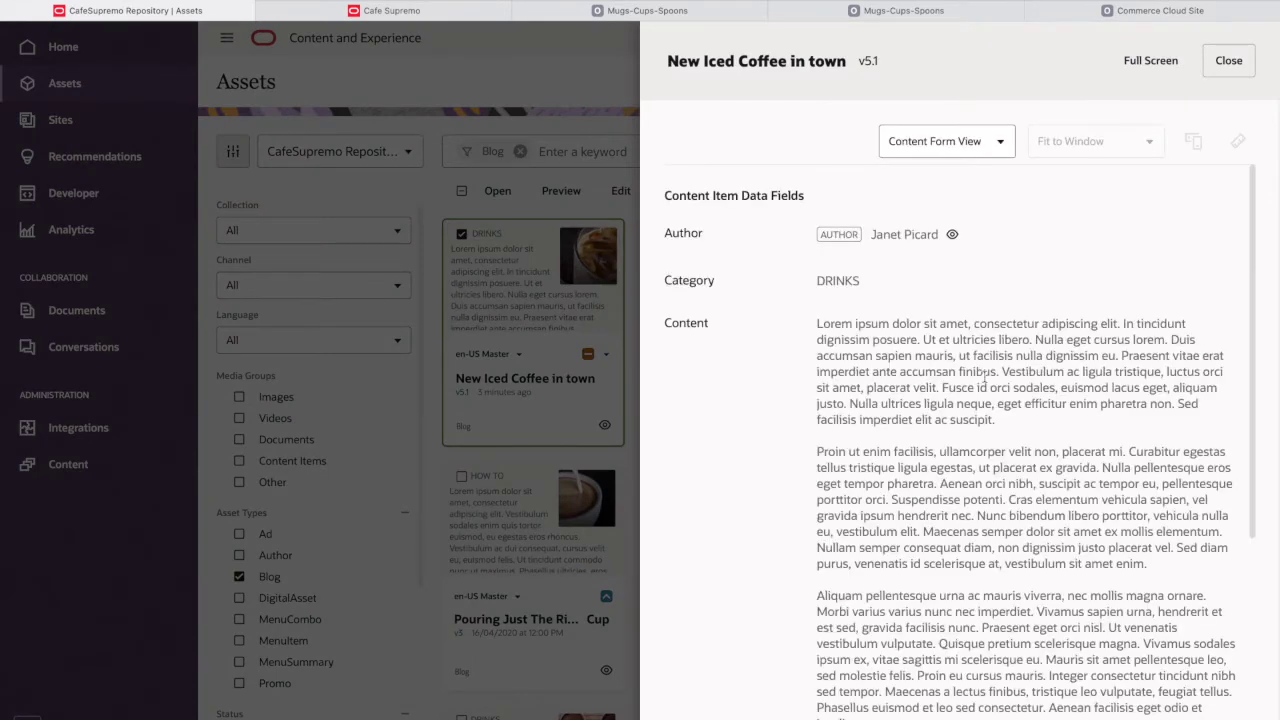
{"action": "scroll", "coordinate": [984, 378], "scroll_direction": "down", "scroll_amount": 5}
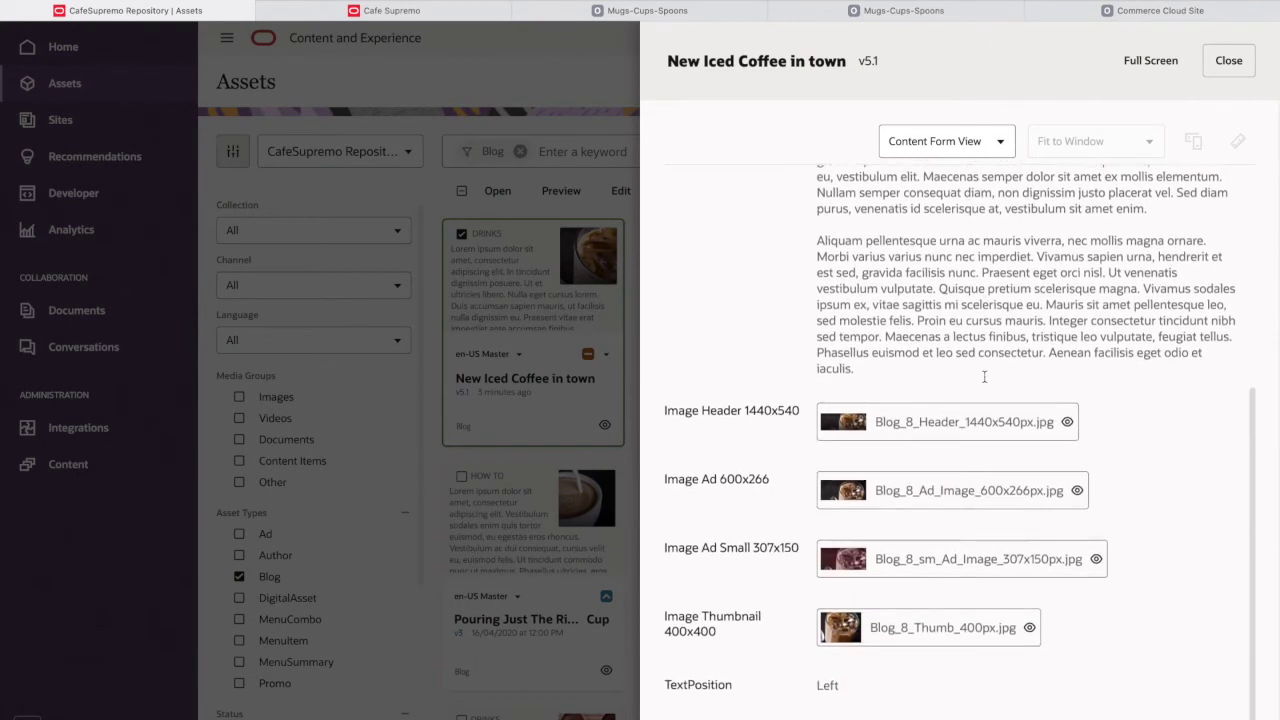
{"action": "scroll", "coordinate": [984, 377], "scroll_direction": "up", "scroll_amount": 5}
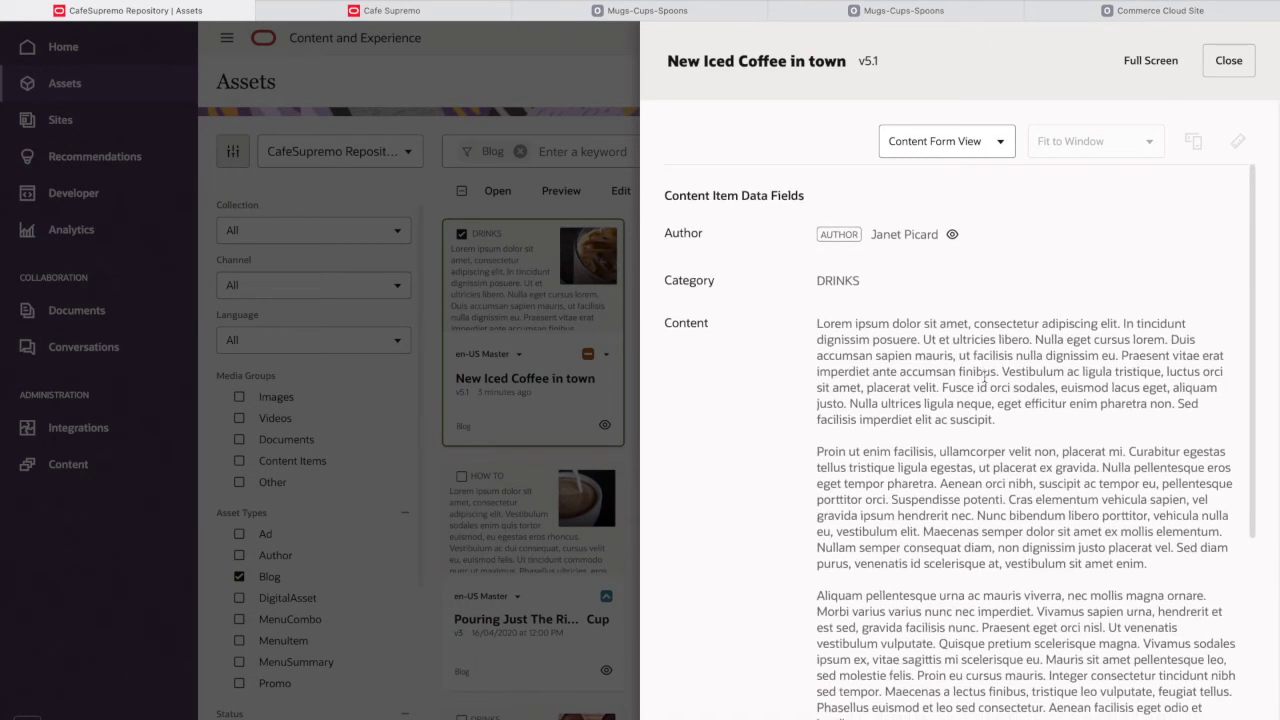
{"action": "scroll", "coordinate": [984, 377], "scroll_direction": "down", "scroll_amount": 5}
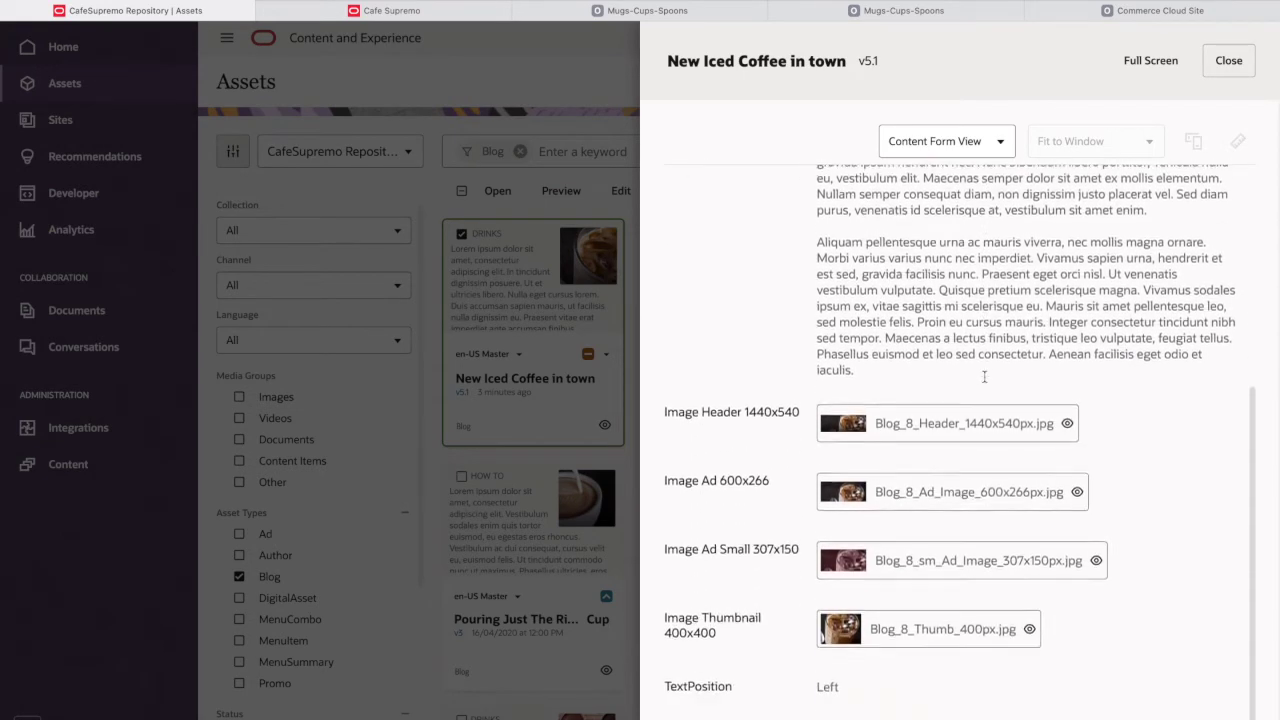
{"action": "scroll", "coordinate": [984, 377], "scroll_direction": "up", "scroll_amount": 5}
{"action": "left_click", "coordinate": [1229, 61]}
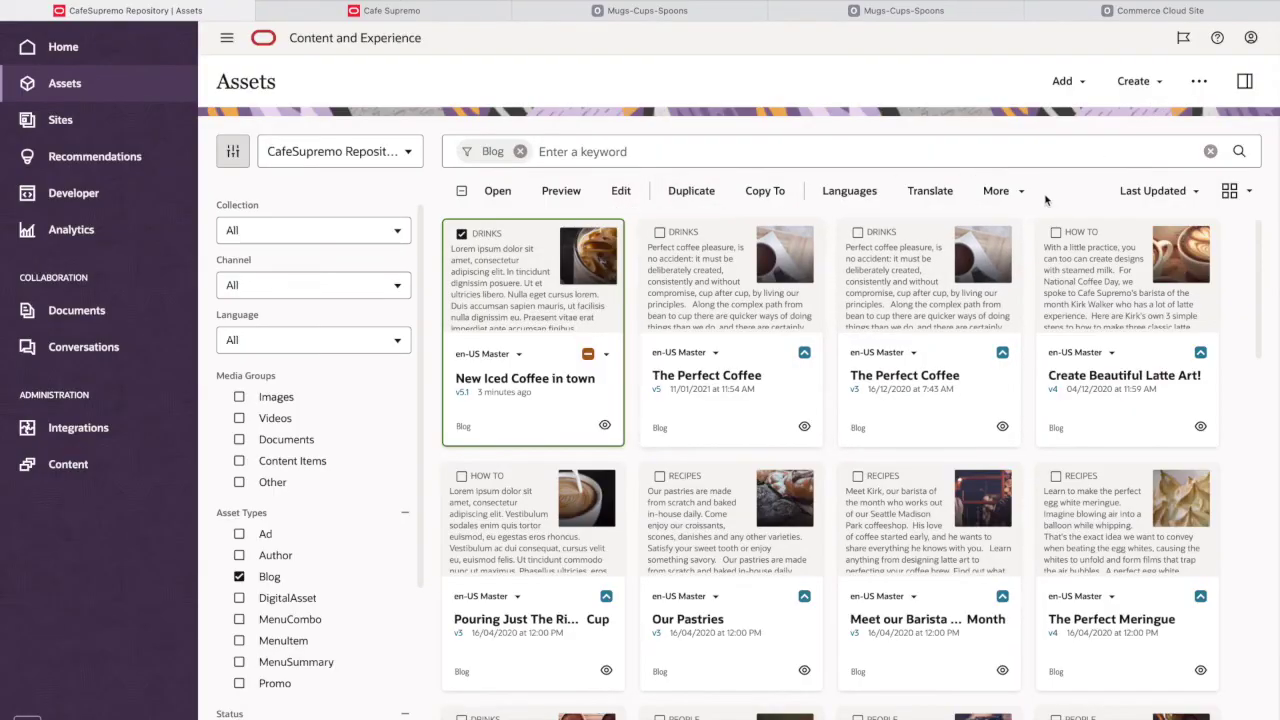
Approve the 'New Iced Coffee in town' post.
{"action": "left_click", "coordinate": [1018, 193]}
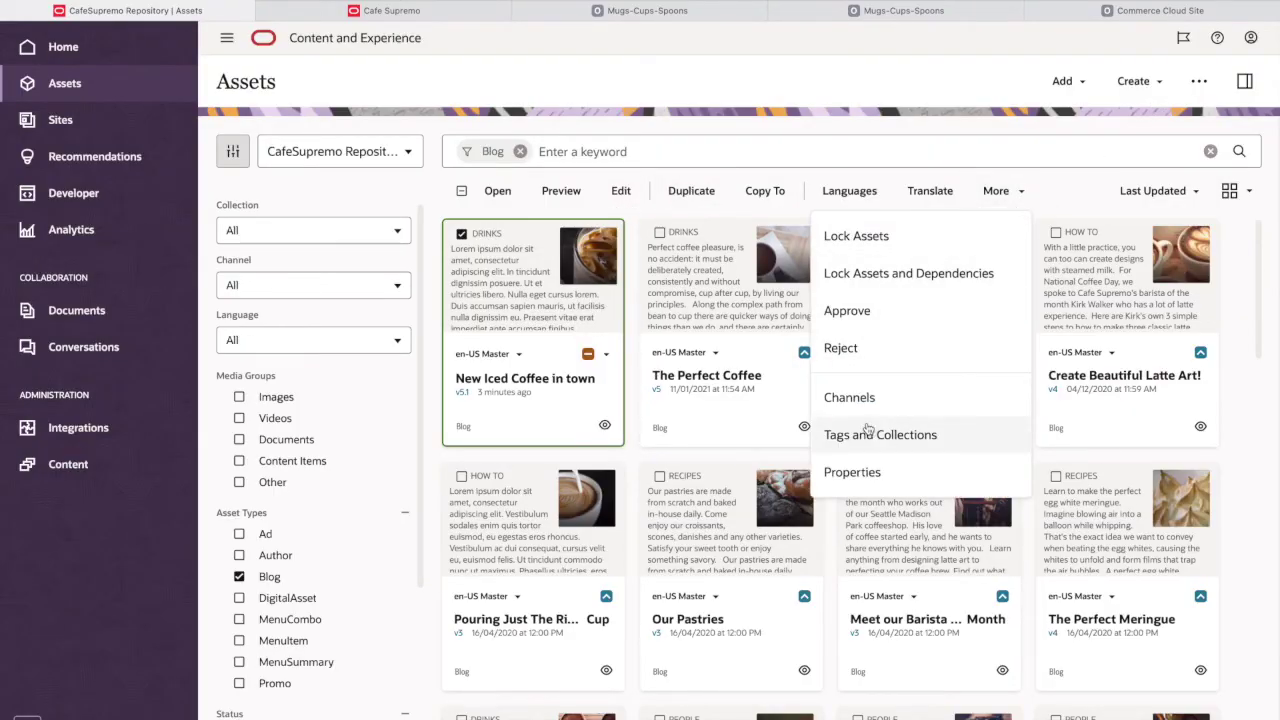
{"action": "left_click", "coordinate": [857, 318]}
{"action": "left_click", "coordinate": [817, 430]}
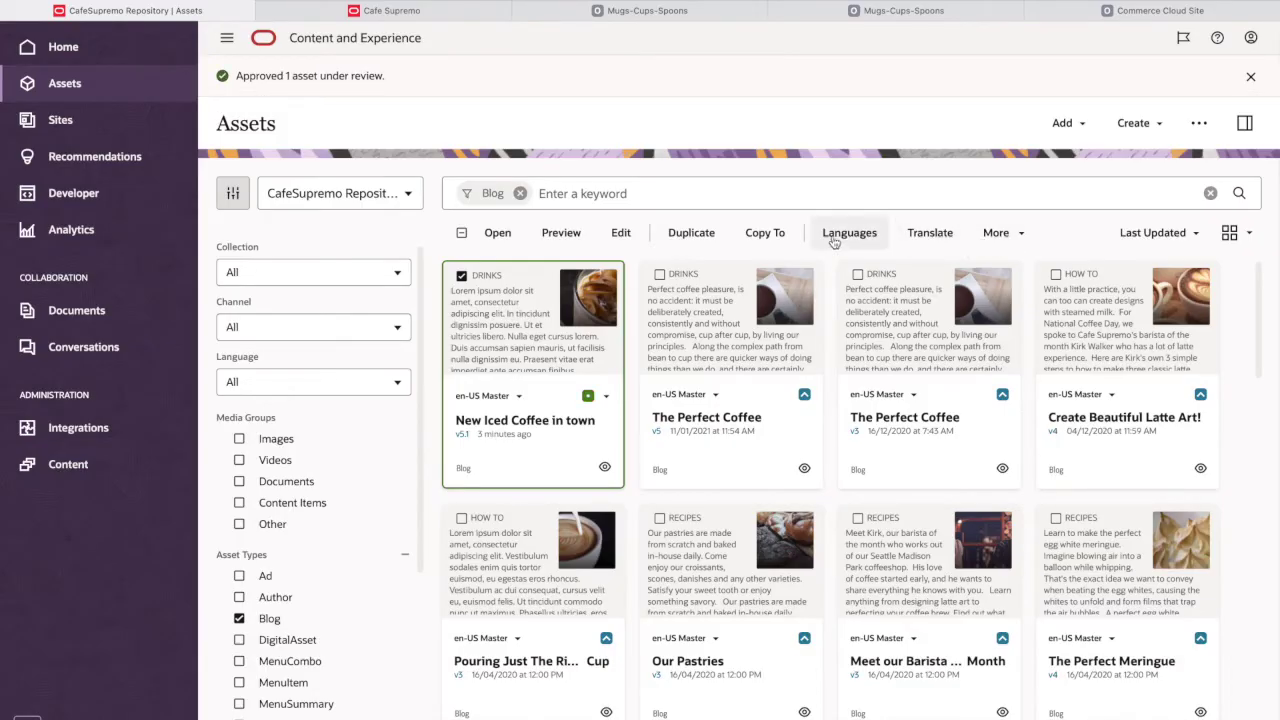
Publish the approved post once validation shows no issues.
{"action": "left_click", "coordinate": [1000, 234]}
{"action": "left_click", "coordinate": [887, 292]}
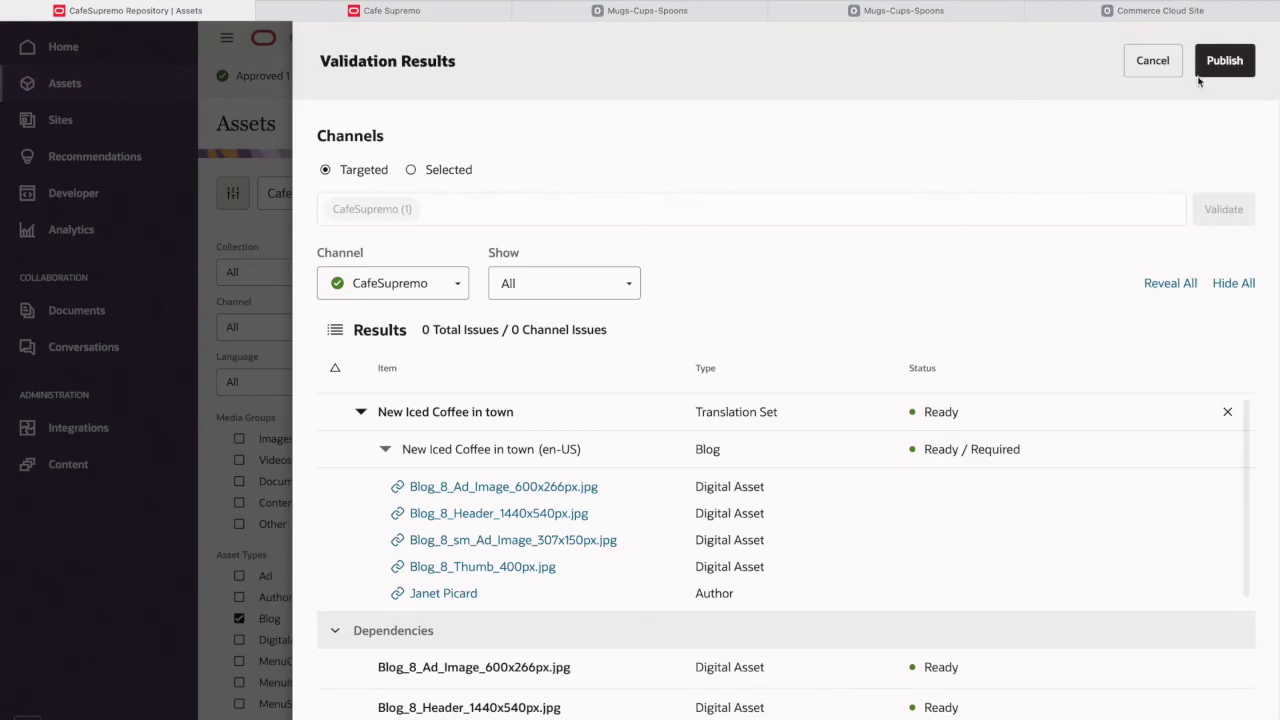
{"action": "left_click", "coordinate": [1224, 60]}
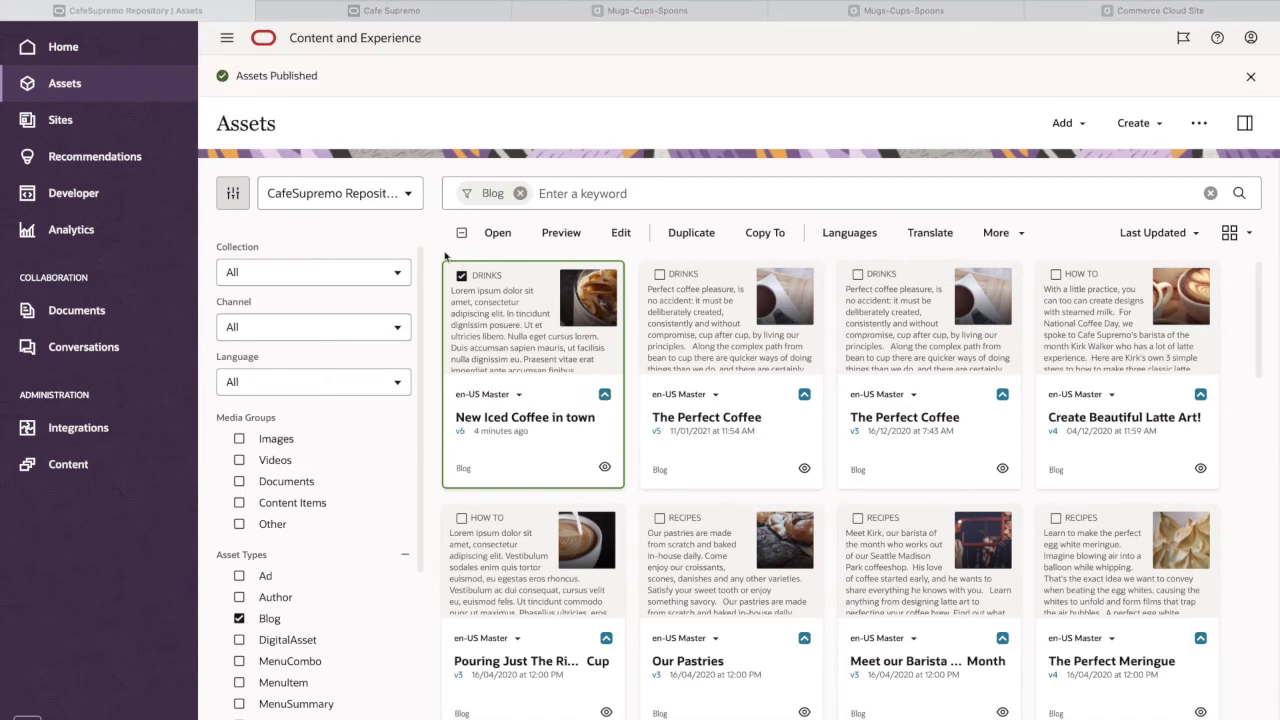
On the Cafe Supremo site, show the DRINKS blog posts and open the iced coffee article.
{"action": "left_click", "coordinate": [425, 12]}
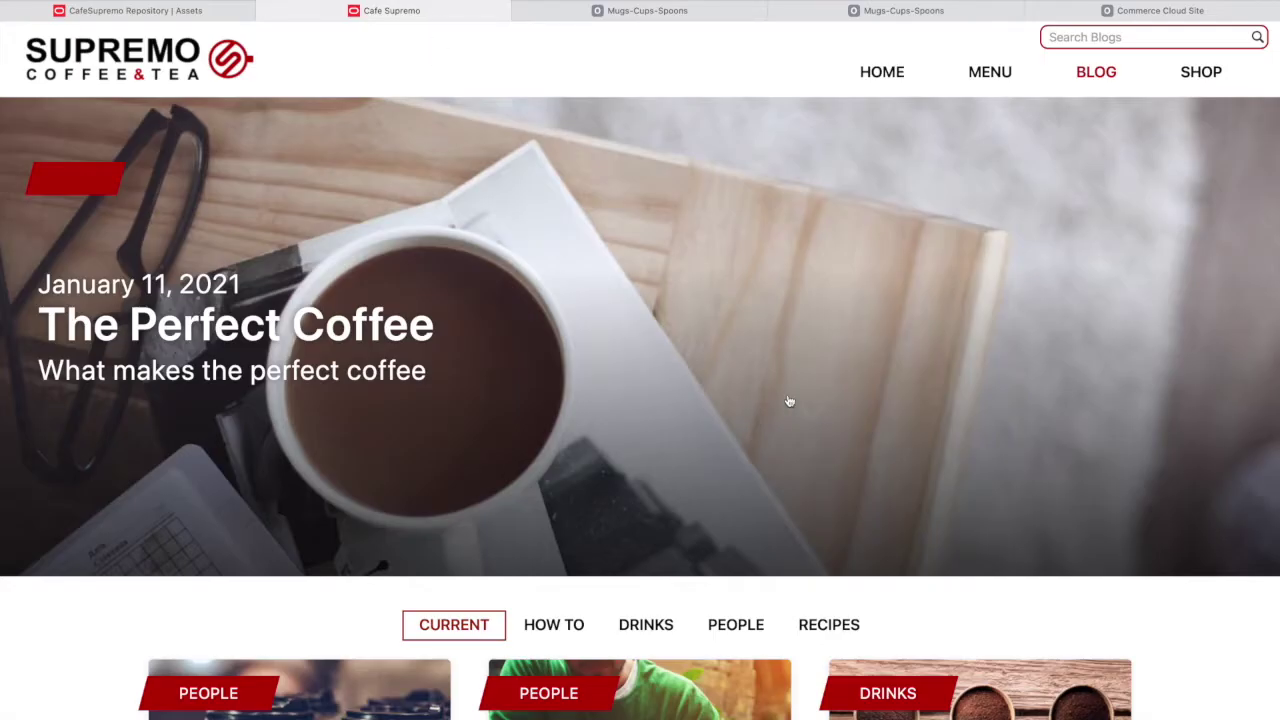
{"action": "scroll", "coordinate": [789, 401], "scroll_direction": "down", "scroll_amount": 3}
{"action": "left_click", "coordinate": [552, 472]}
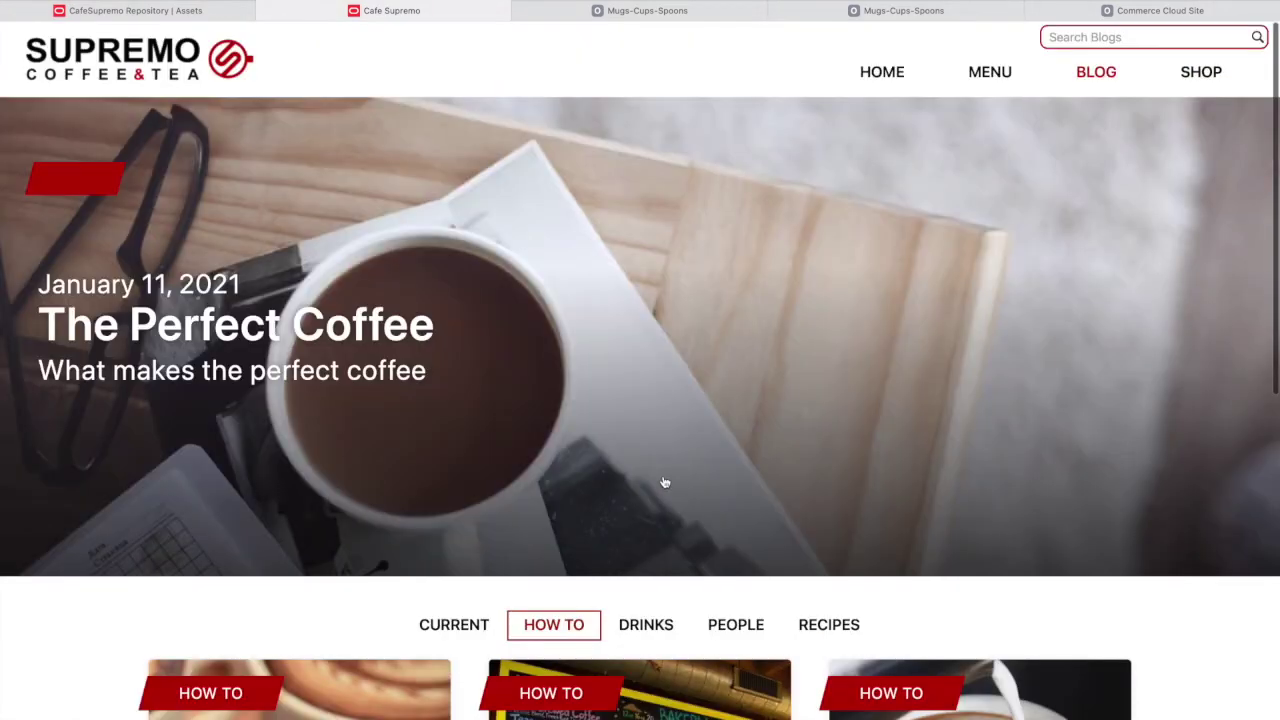
{"action": "scroll", "coordinate": [664, 483], "scroll_direction": "down", "scroll_amount": 6}
{"action": "left_click", "coordinate": [630, 303]}
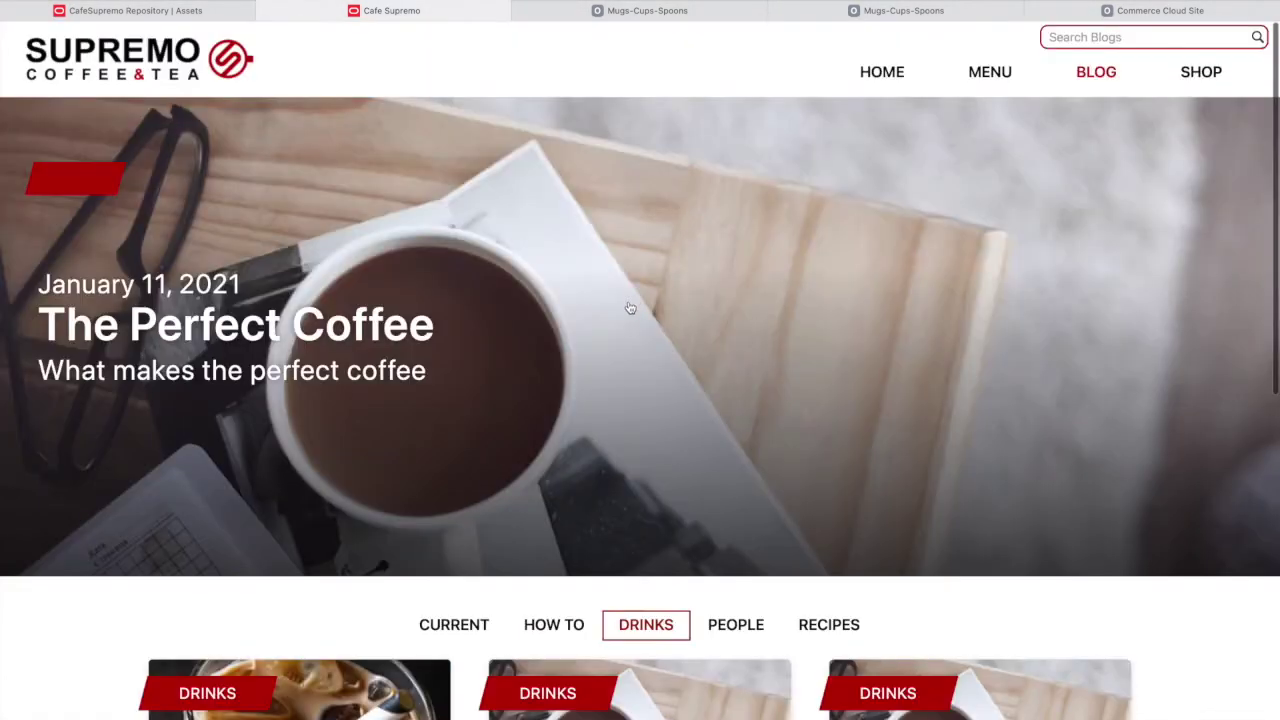
{"action": "scroll", "coordinate": [630, 308], "scroll_direction": "down", "scroll_amount": 5}
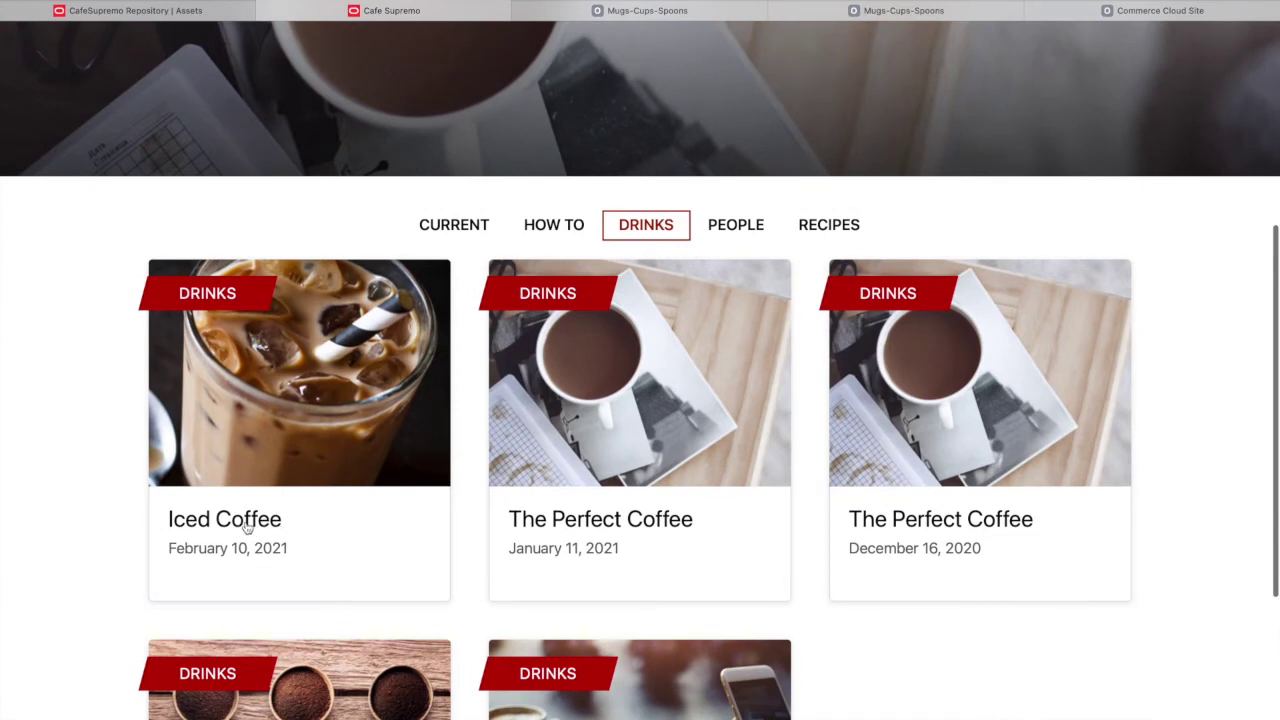
{"action": "left_click", "coordinate": [247, 528]}
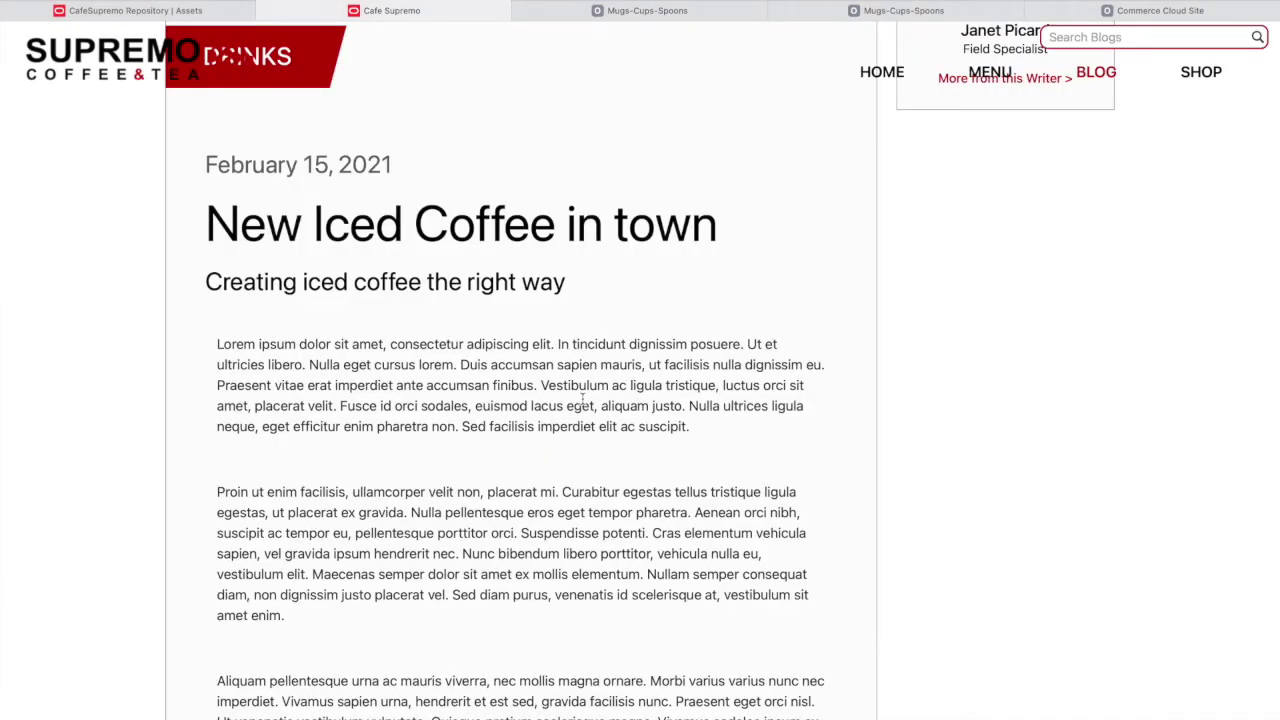
Check the 'New Iced Coffee in town' title, then return to the blog's DRINKS posts.
{"action": "scroll", "coordinate": [385, 488], "scroll_direction": "down", "scroll_amount": 4}
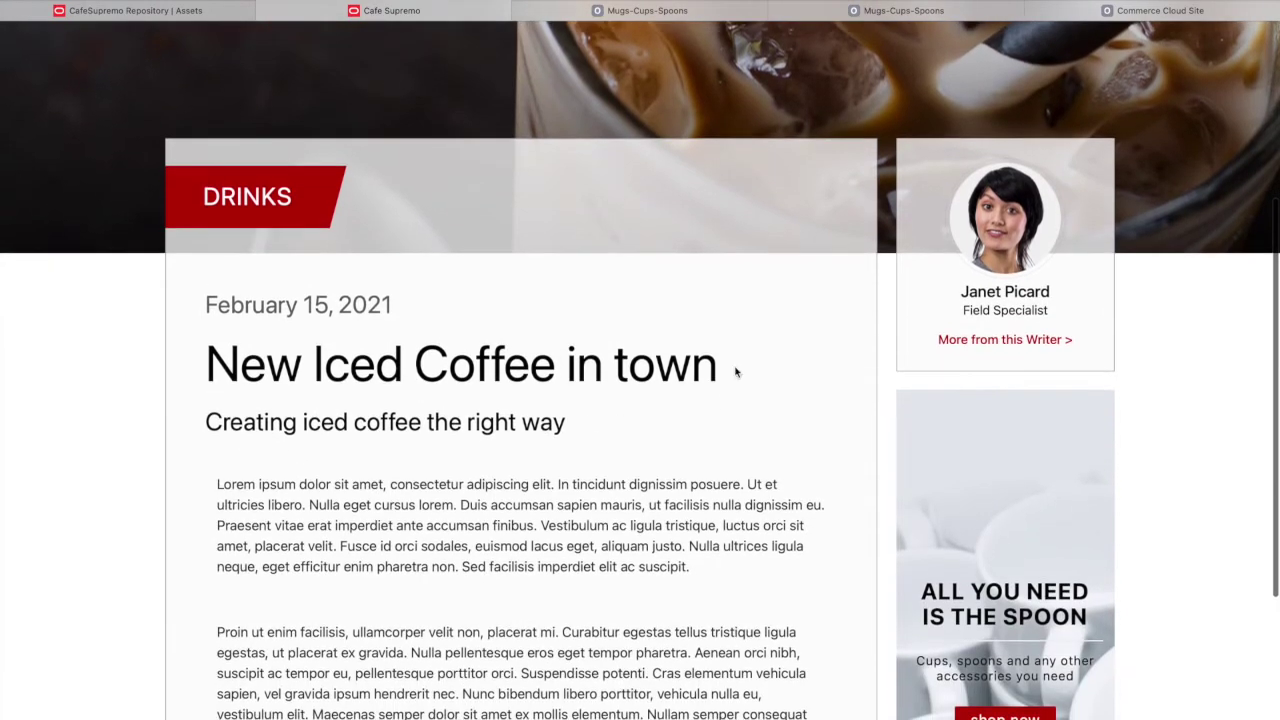
{"action": "left_click_drag", "start_coordinate": [735, 372], "coordinate": [196, 366]}
{"action": "scroll", "coordinate": [549, 377], "scroll_direction": "up", "scroll_amount": 4}
{"action": "mouse_move", "coordinate": [1080, 60]}
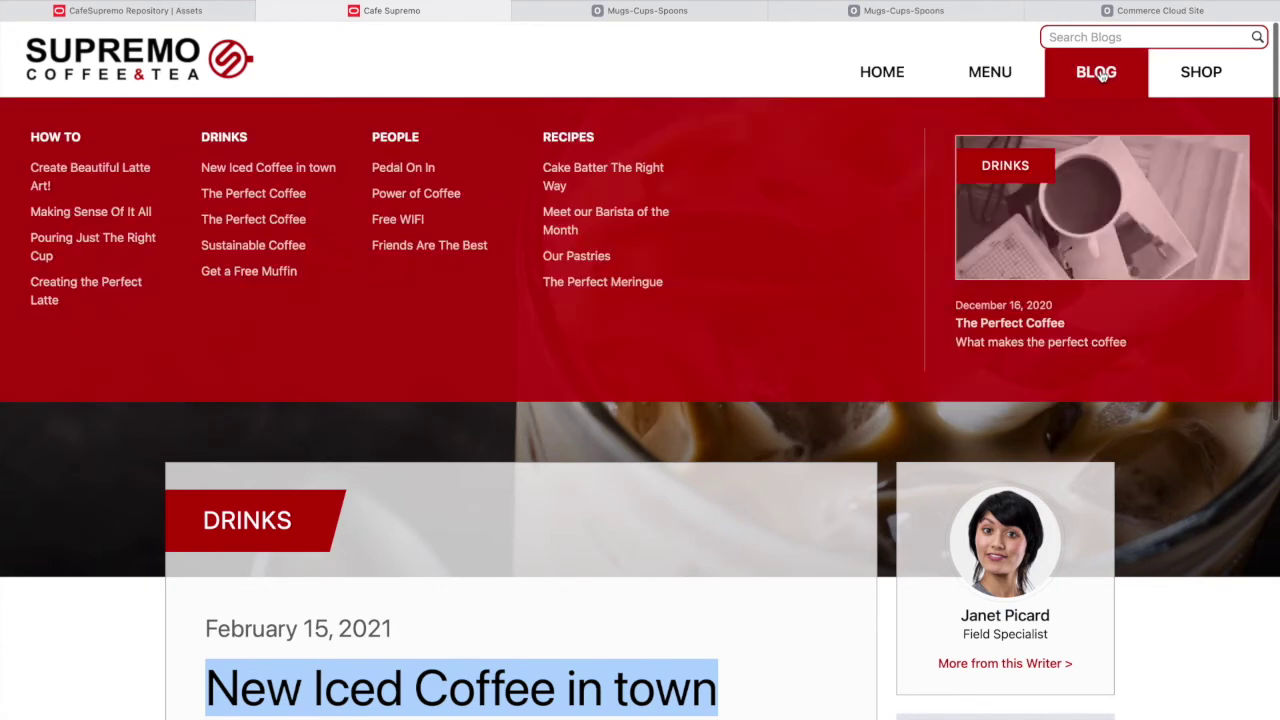
{"action": "left_click", "coordinate": [1100, 76]}
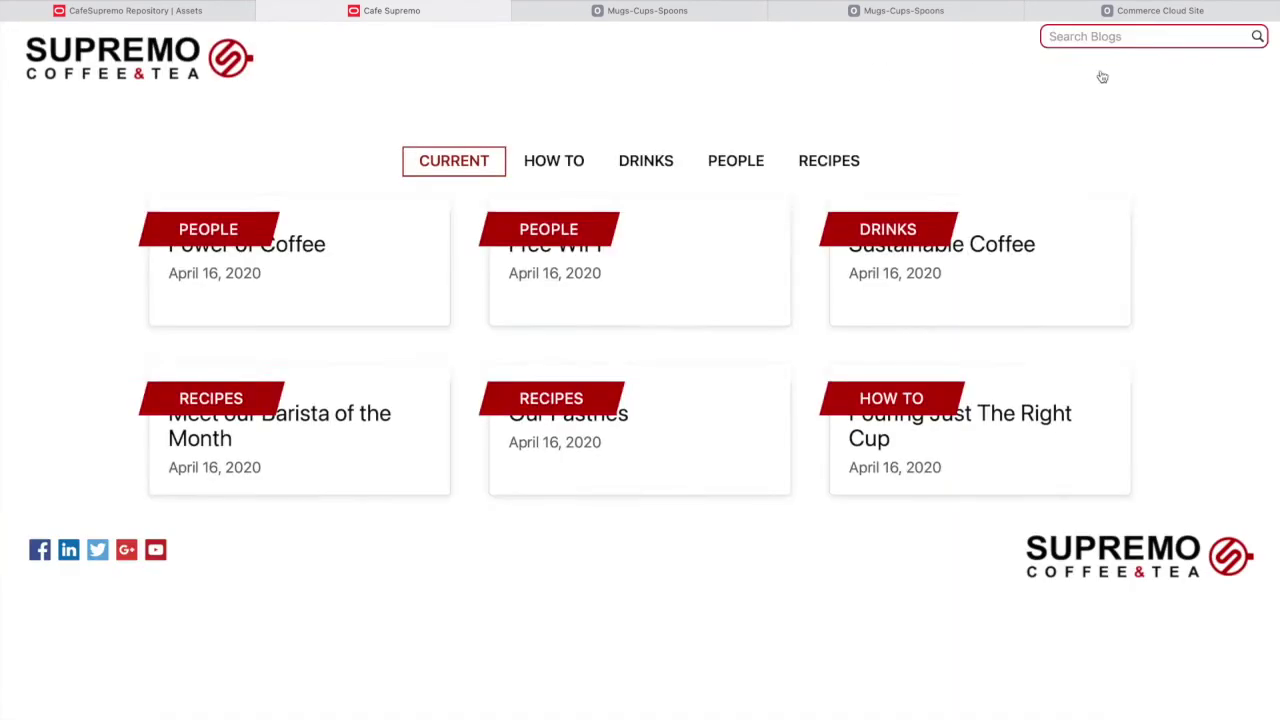
{"action": "scroll", "coordinate": [509, 414], "scroll_direction": "down", "scroll_amount": 4}
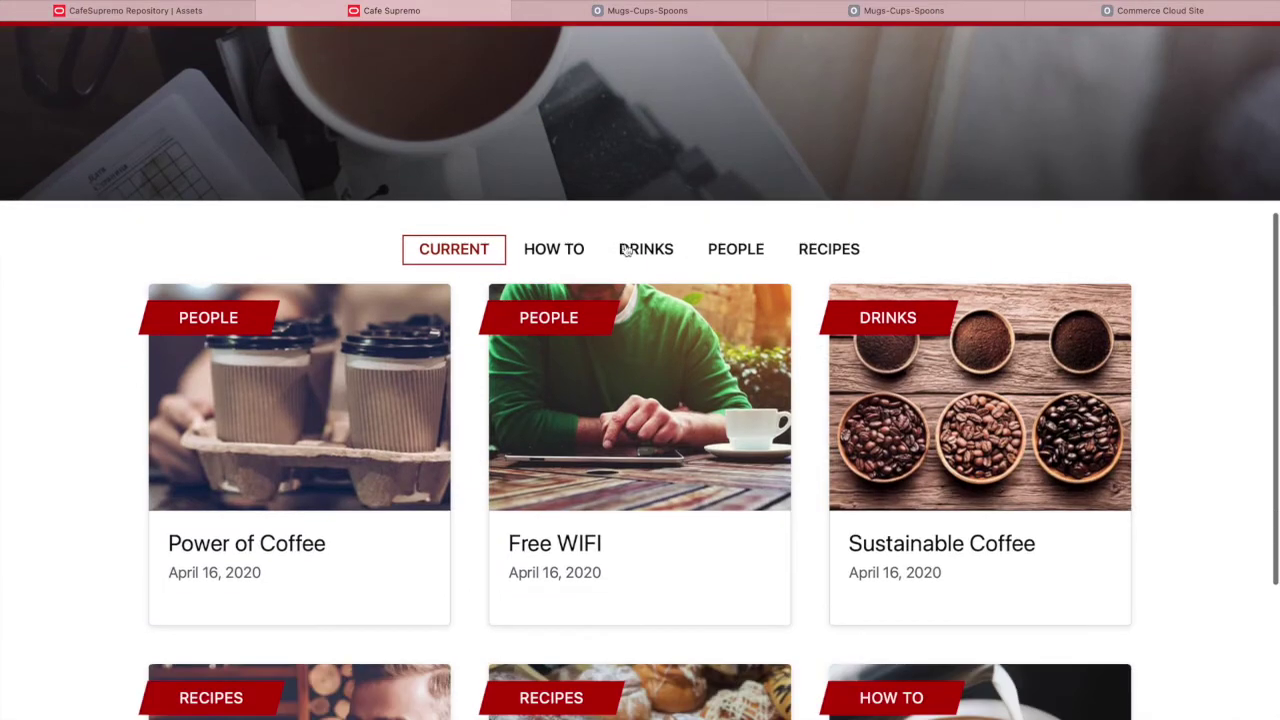
{"action": "left_click", "coordinate": [643, 248]}
{"action": "scroll", "coordinate": [591, 372], "scroll_direction": "down", "scroll_amount": 4}
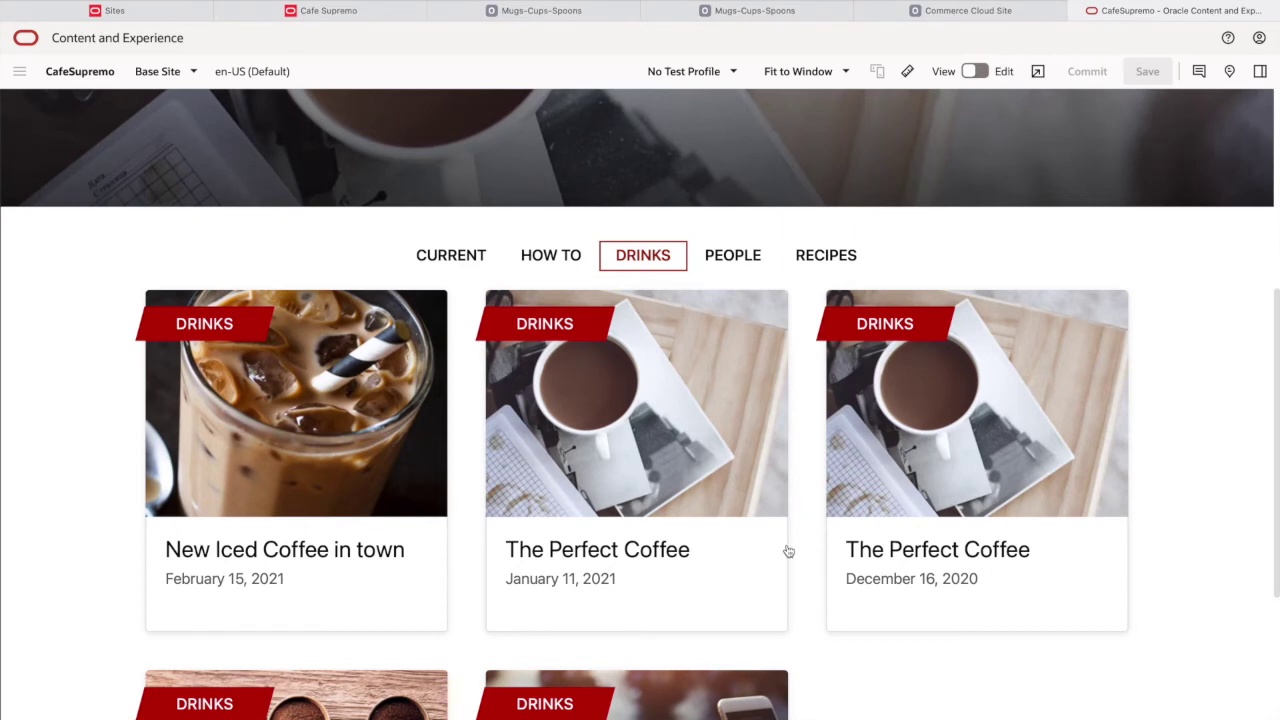
{"action": "scroll", "coordinate": [788, 551], "scroll_direction": "up", "scroll_amount": 5}
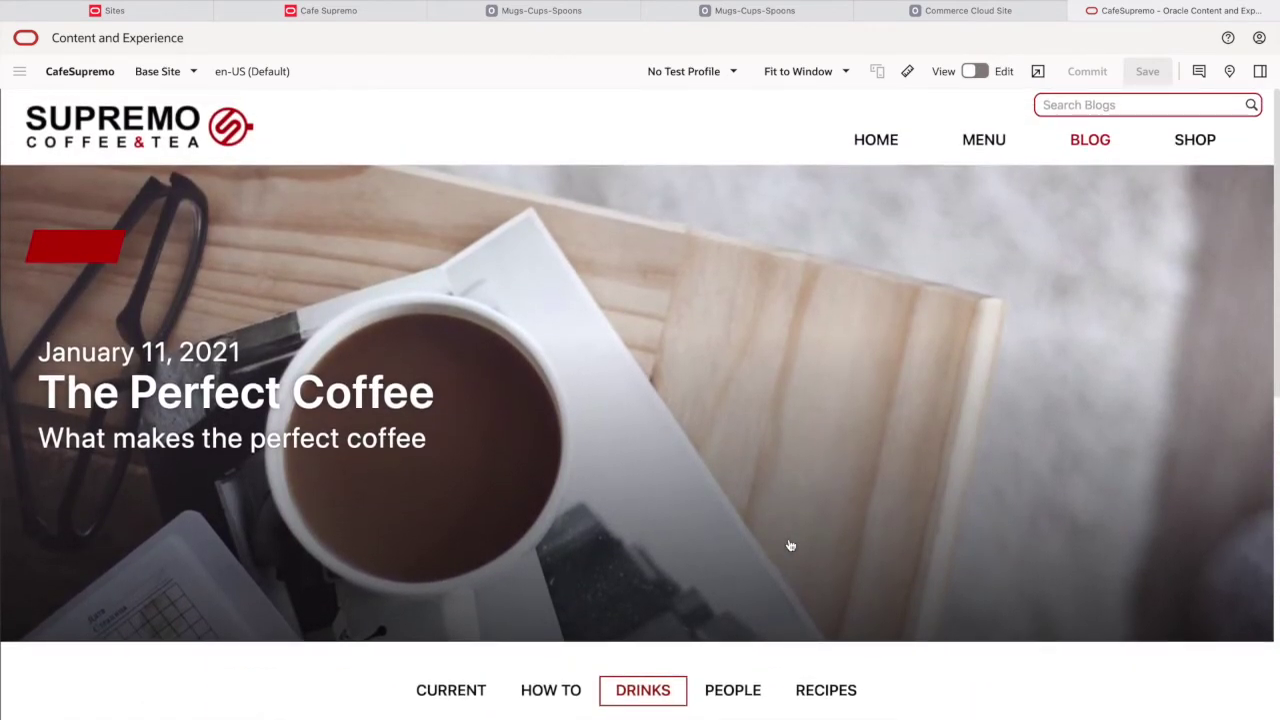
{"action": "scroll", "coordinate": [789, 543], "scroll_direction": "down", "scroll_amount": 1}
{"action": "scroll", "coordinate": [789, 543], "scroll_direction": "up", "scroll_amount": 1}
{"action": "left_click", "coordinate": [116, 12]}
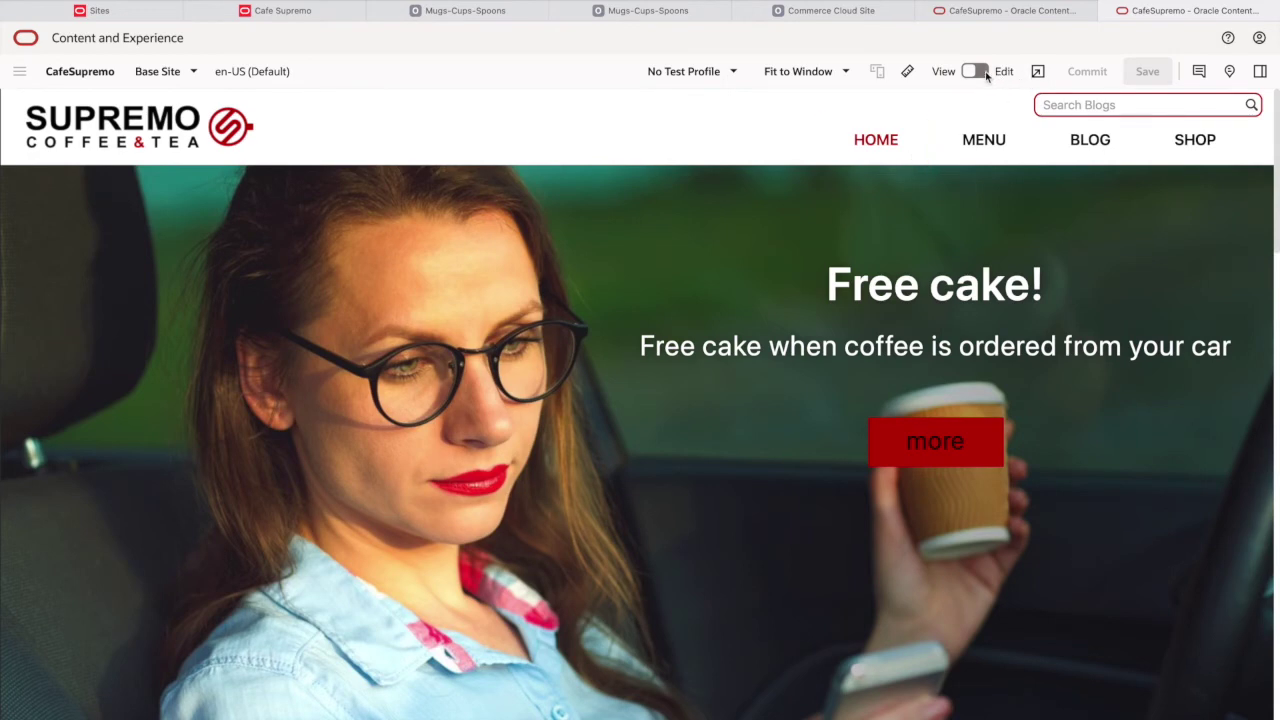
{"action": "scroll", "coordinate": [963, 165], "scroll_direction": "down", "scroll_amount": 6}
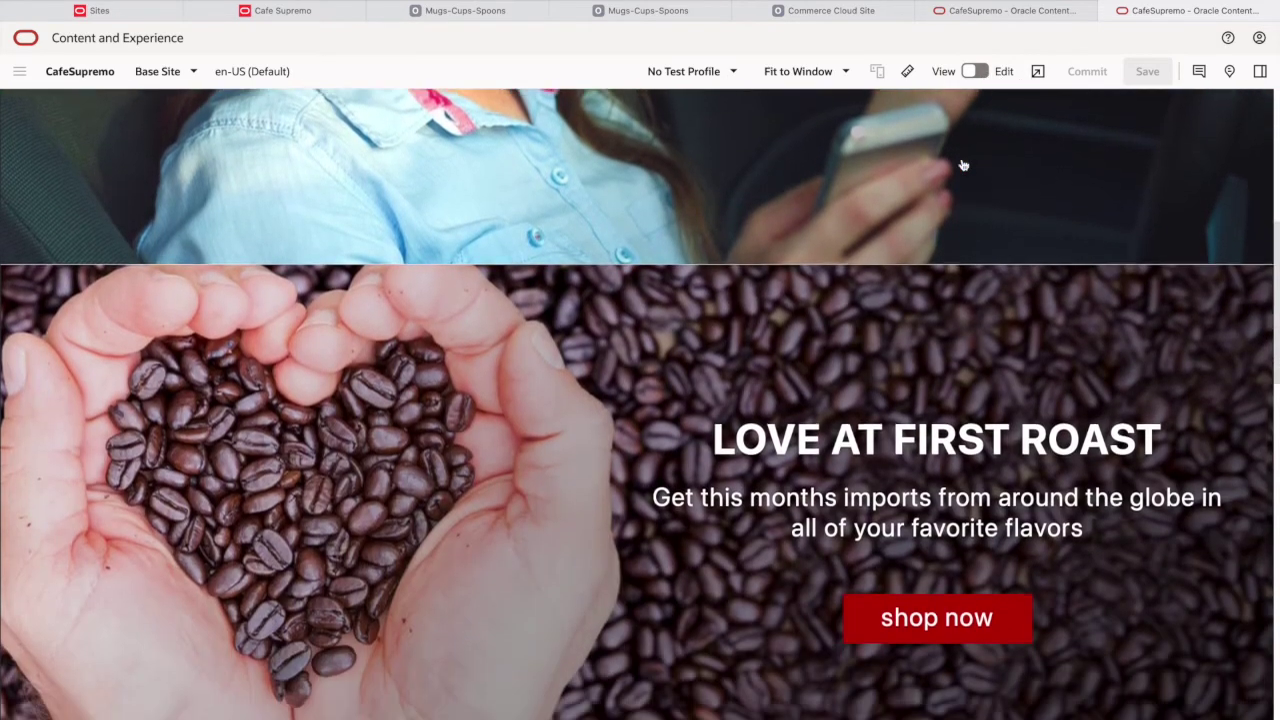
{"action": "scroll", "coordinate": [963, 165], "scroll_direction": "up", "scroll_amount": 6}
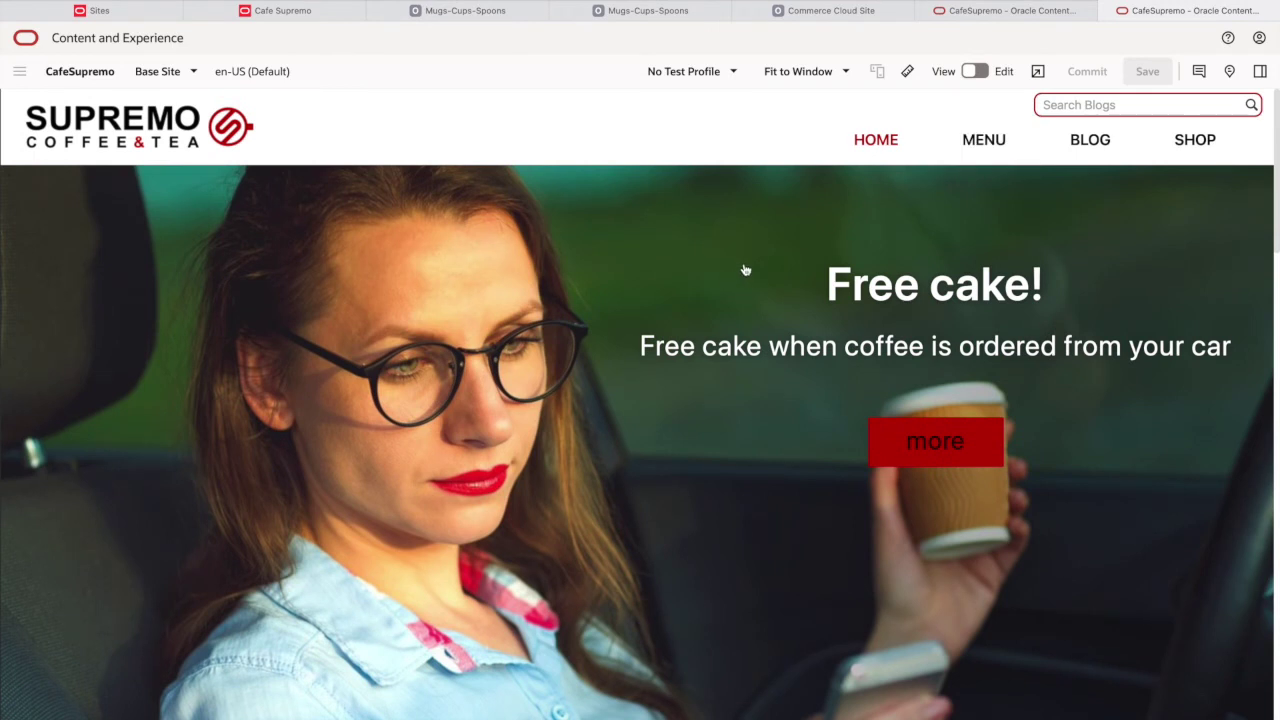
Switch CafeSupremo to Edit mode with a new update named 'Update-1'.
{"action": "left_click", "coordinate": [979, 70]}
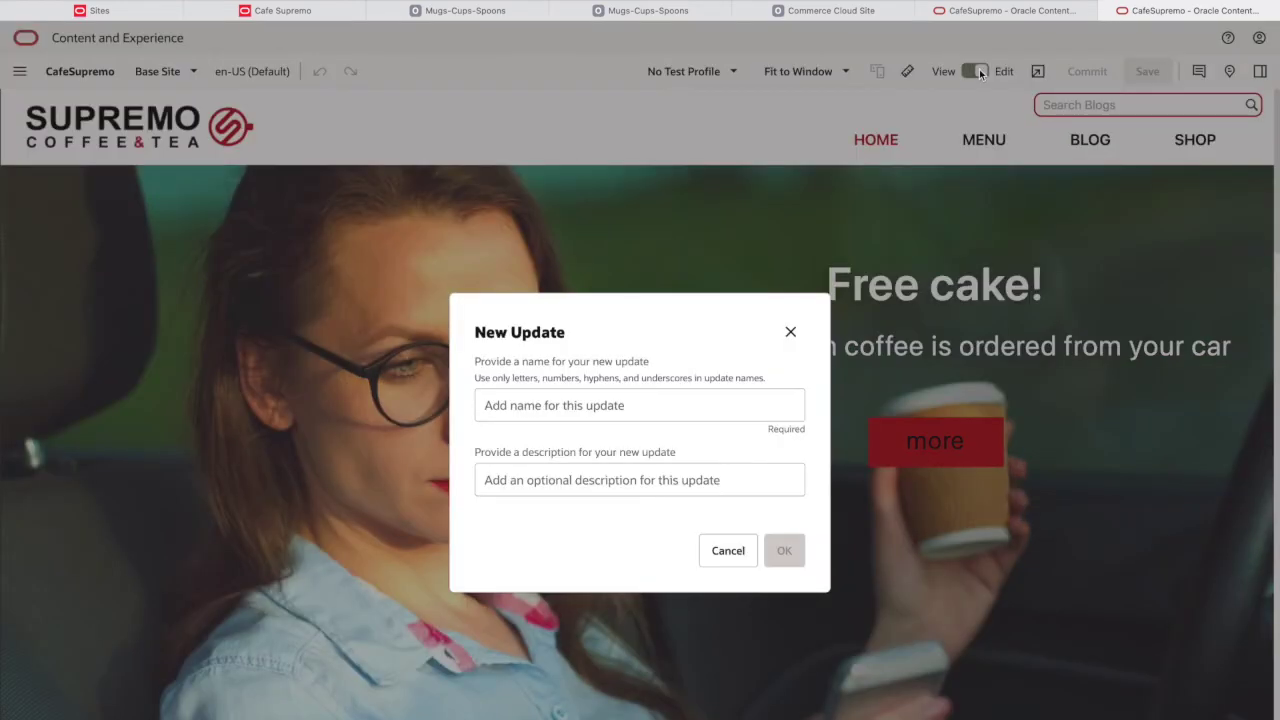
{"action": "left_click", "coordinate": [543, 398]}
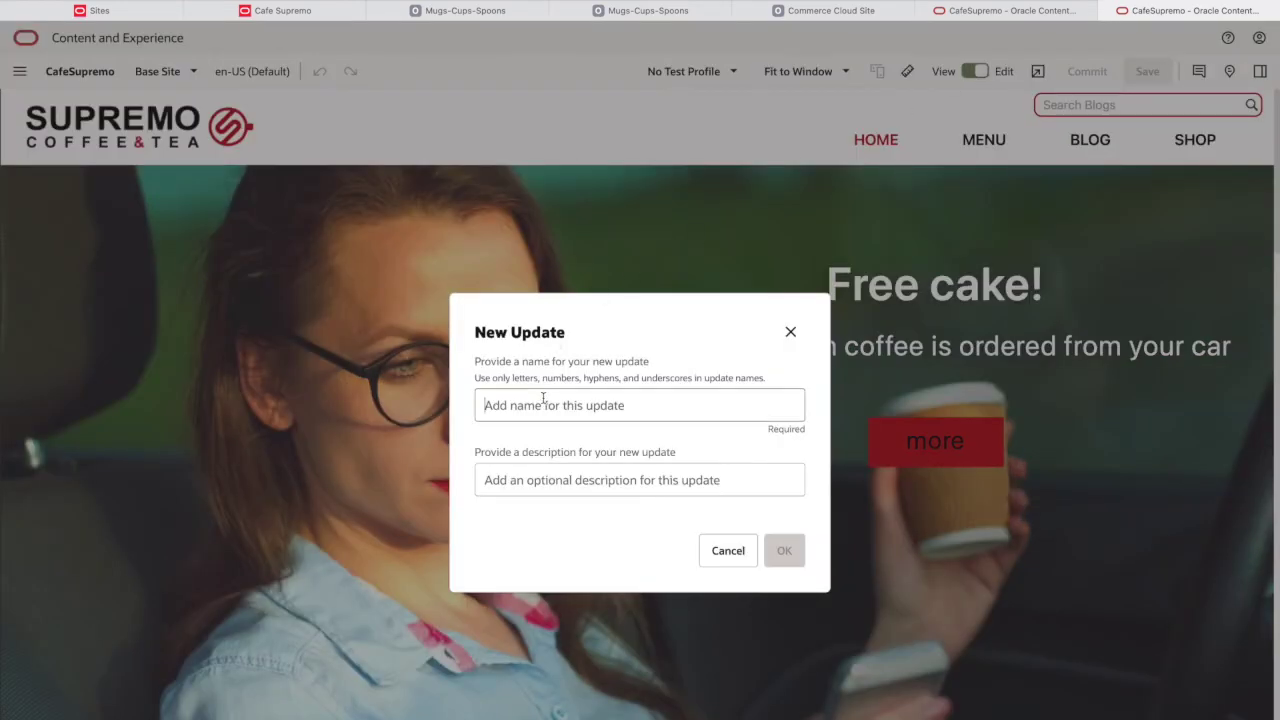
{"action": "type", "text": "Update-1"}
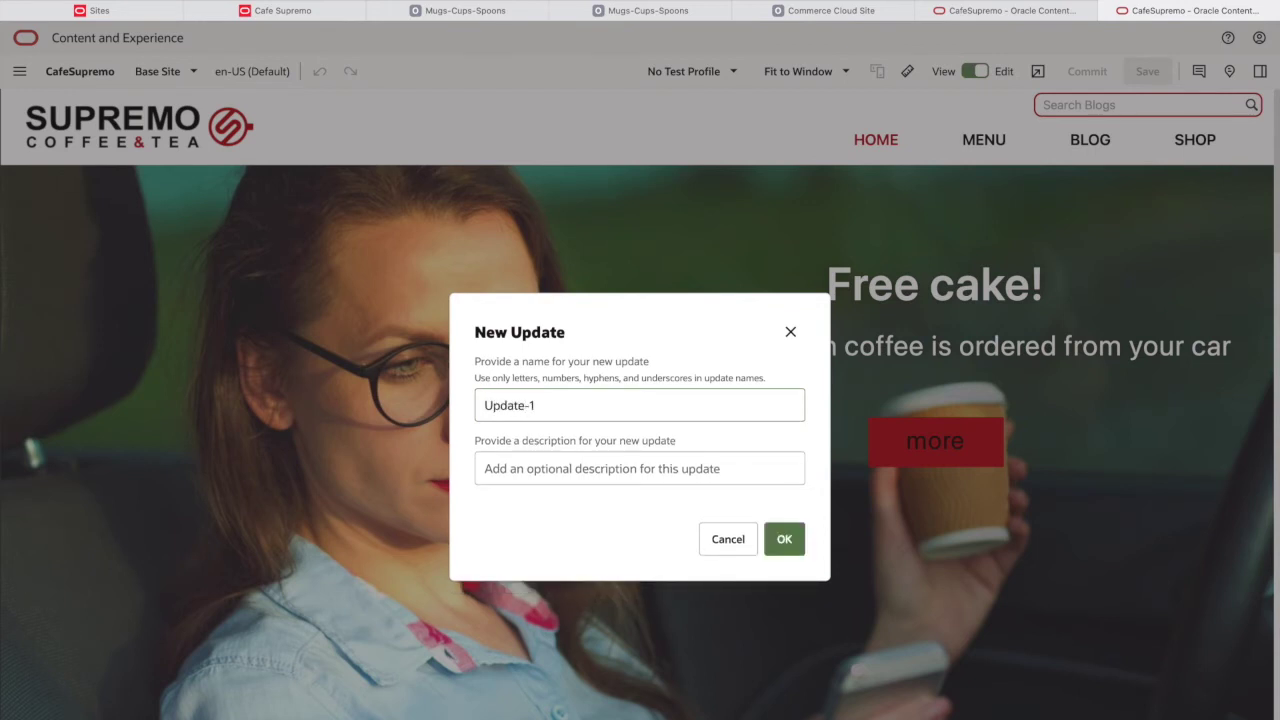
{"action": "left_click", "coordinate": [784, 539]}
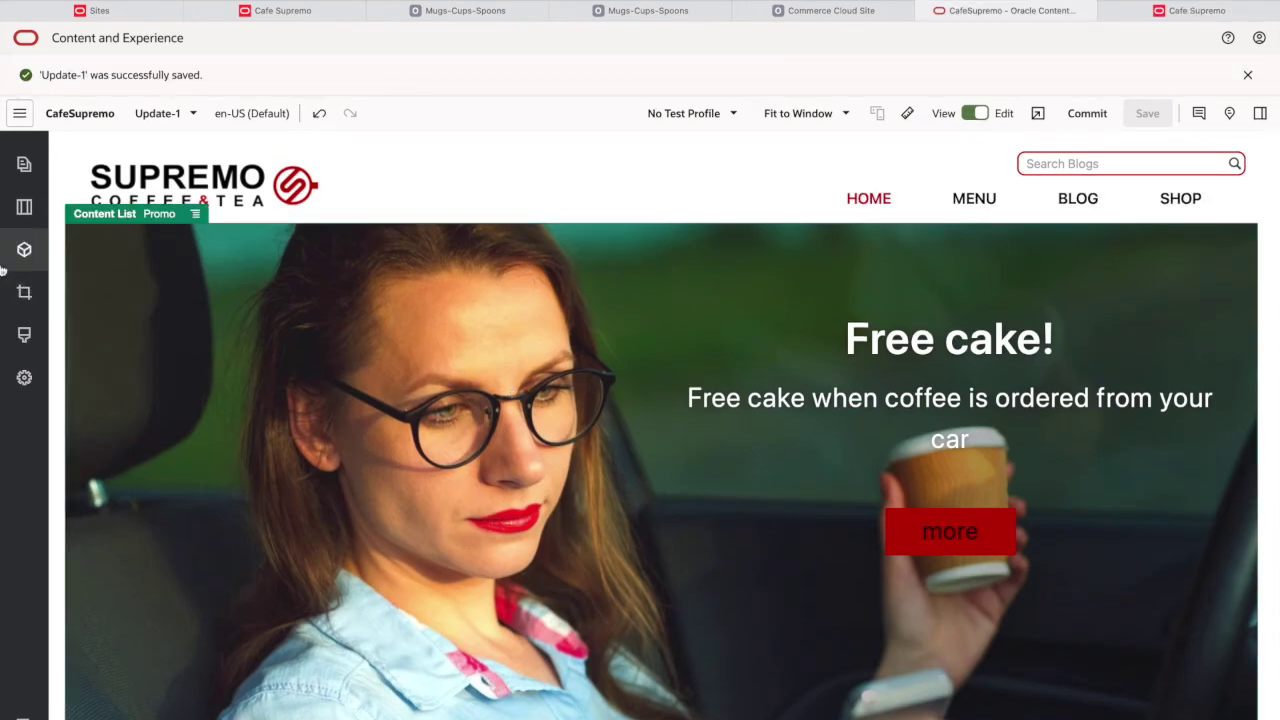
{"action": "left_click", "coordinate": [24, 252]}
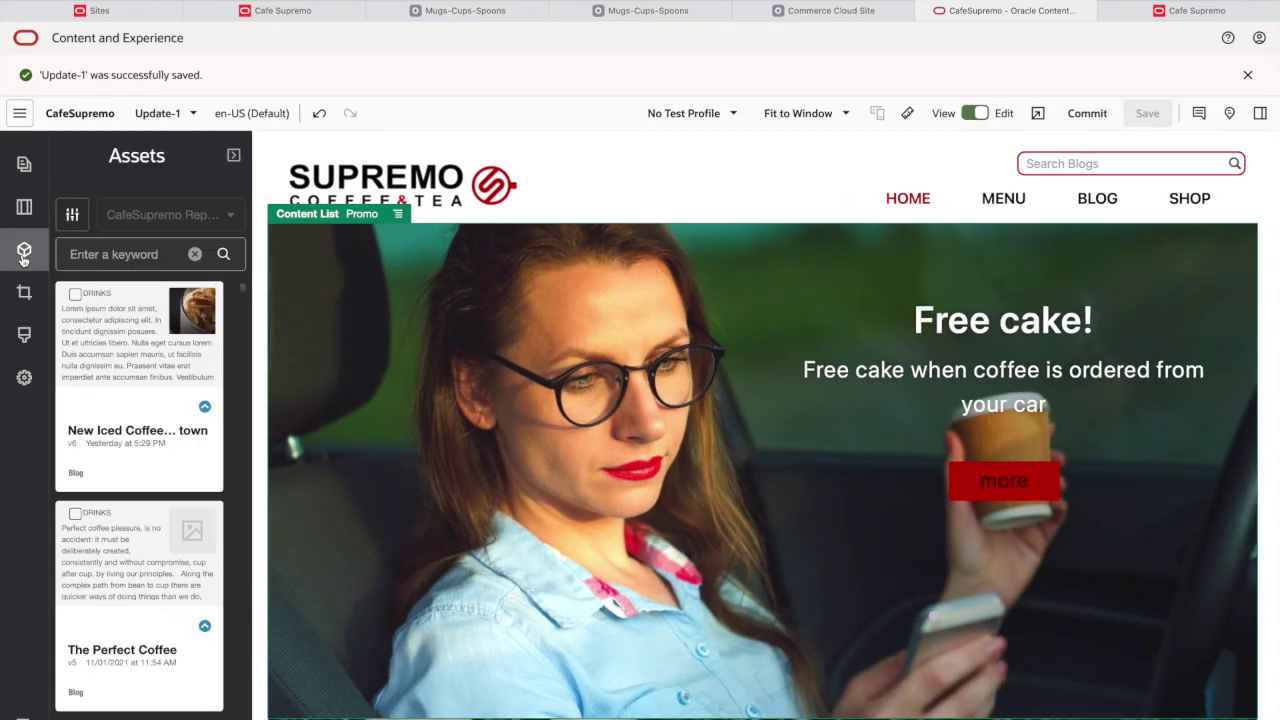
Drop the 'New Iced Coffee in town' post atop the home page in Headline view and save.
{"action": "left_click_drag", "start_coordinate": [115, 343], "coordinate": [424, 298]}
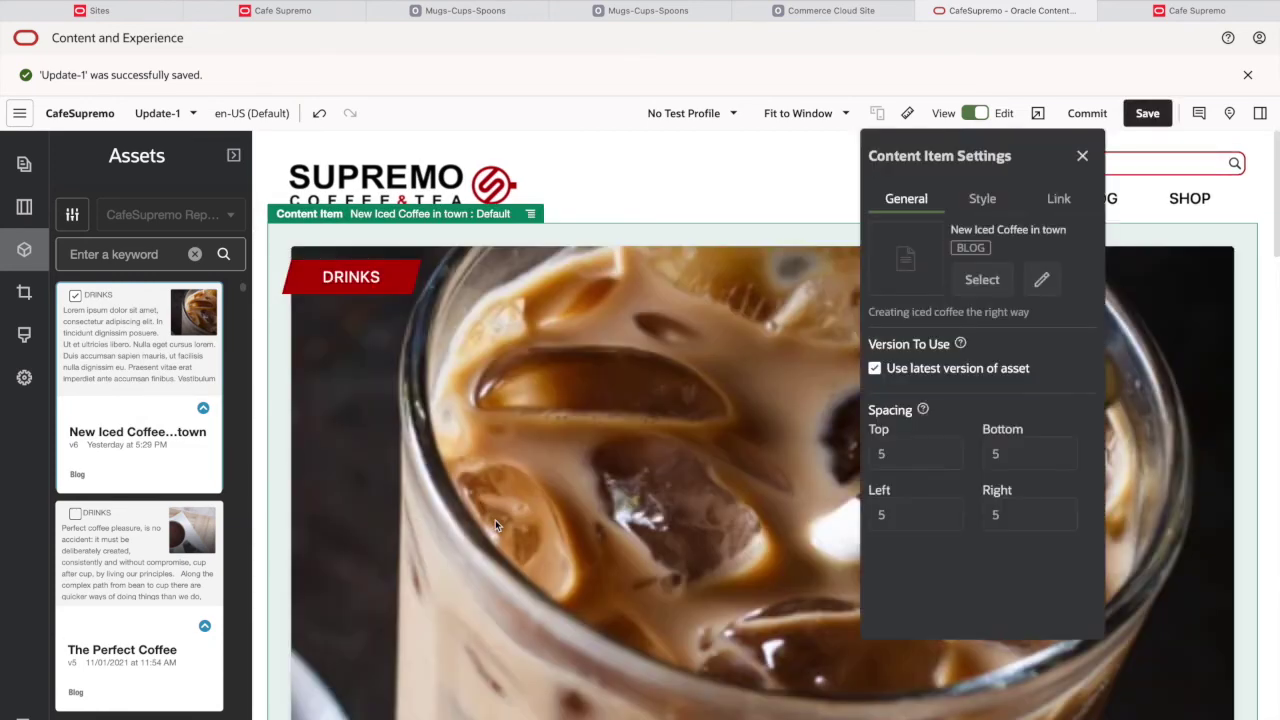
{"action": "left_click", "coordinate": [1027, 430]}
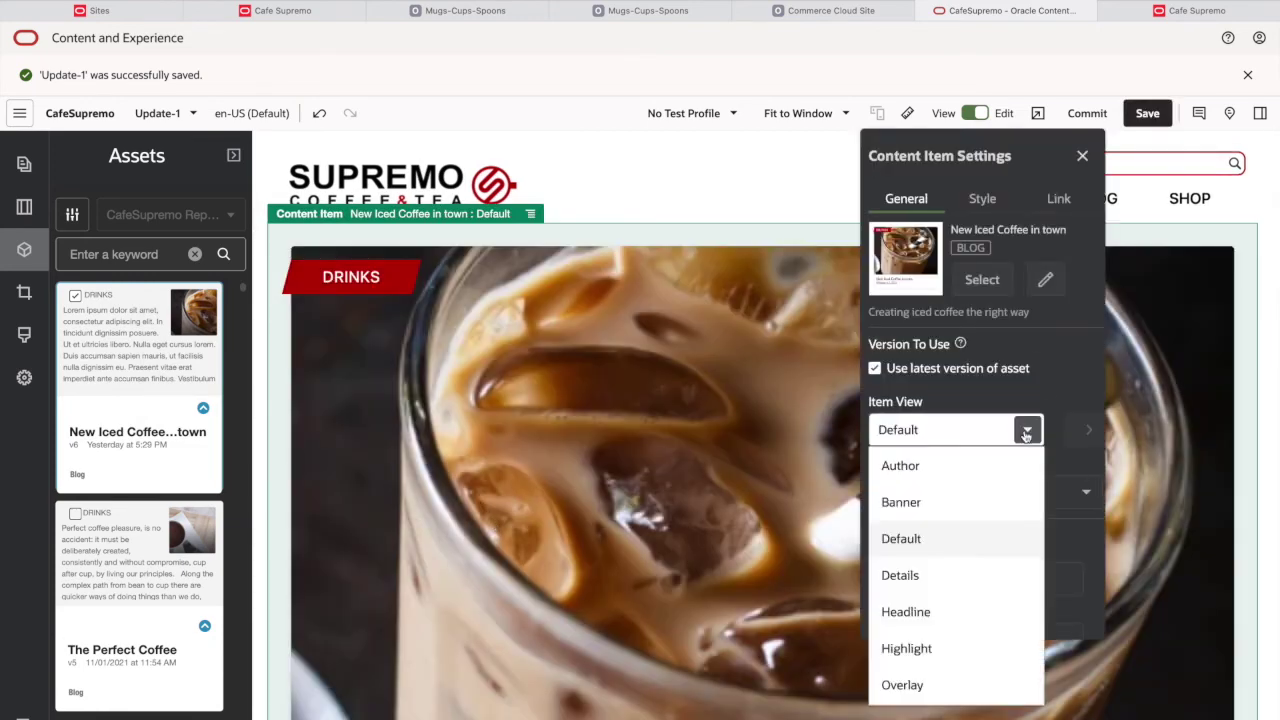
{"action": "left_click", "coordinate": [905, 611]}
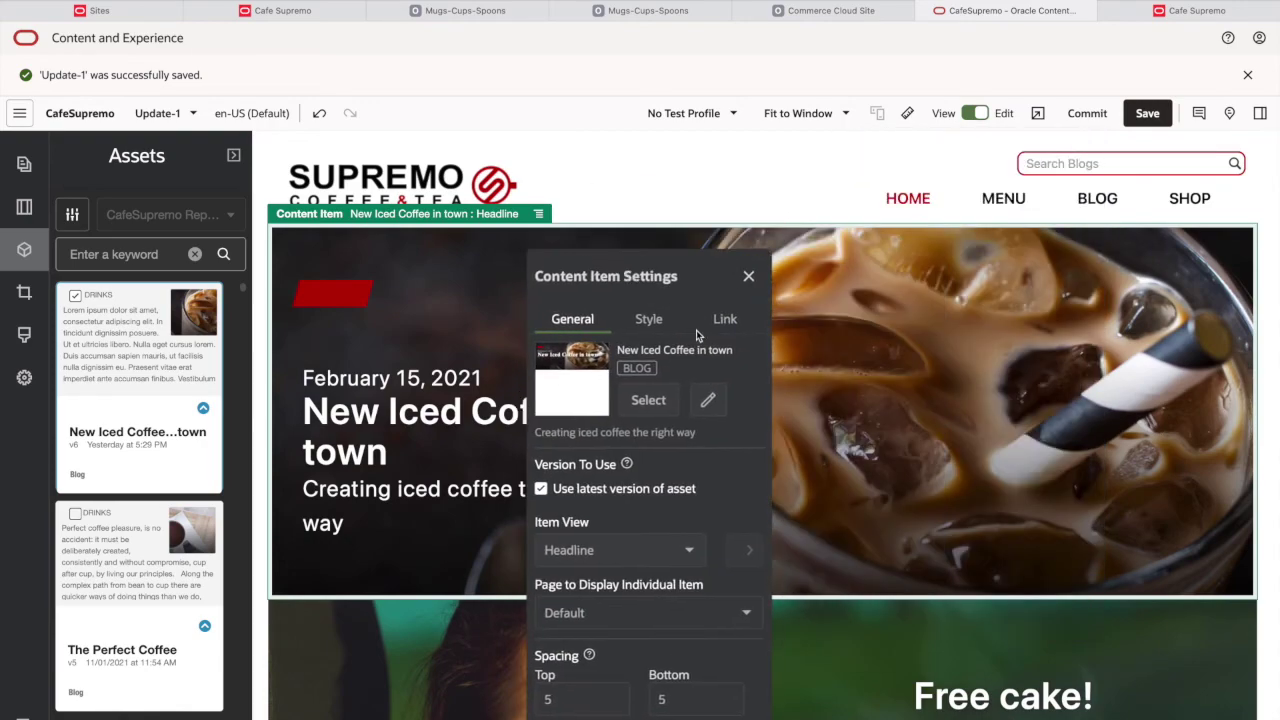
{"action": "left_click", "coordinate": [748, 278]}
{"action": "left_click", "coordinate": [1146, 113]}
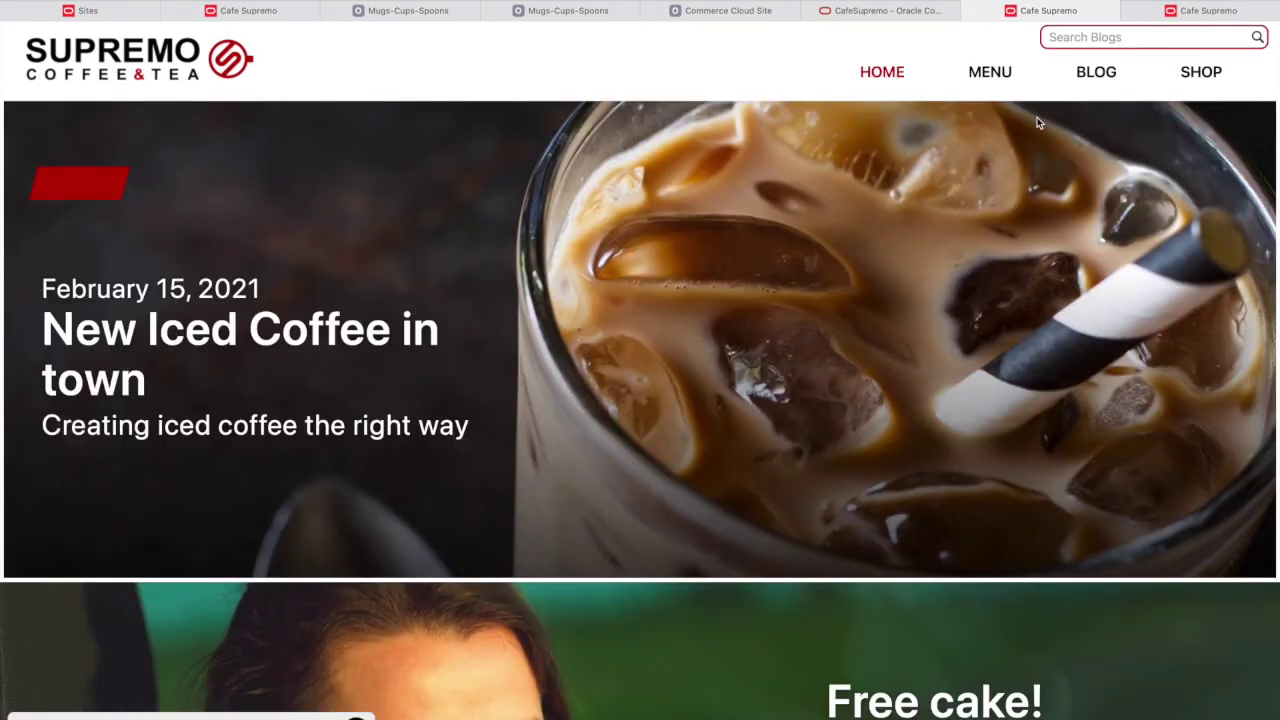
{"action": "scroll", "coordinate": [910, 472], "scroll_direction": "down", "scroll_amount": 10}
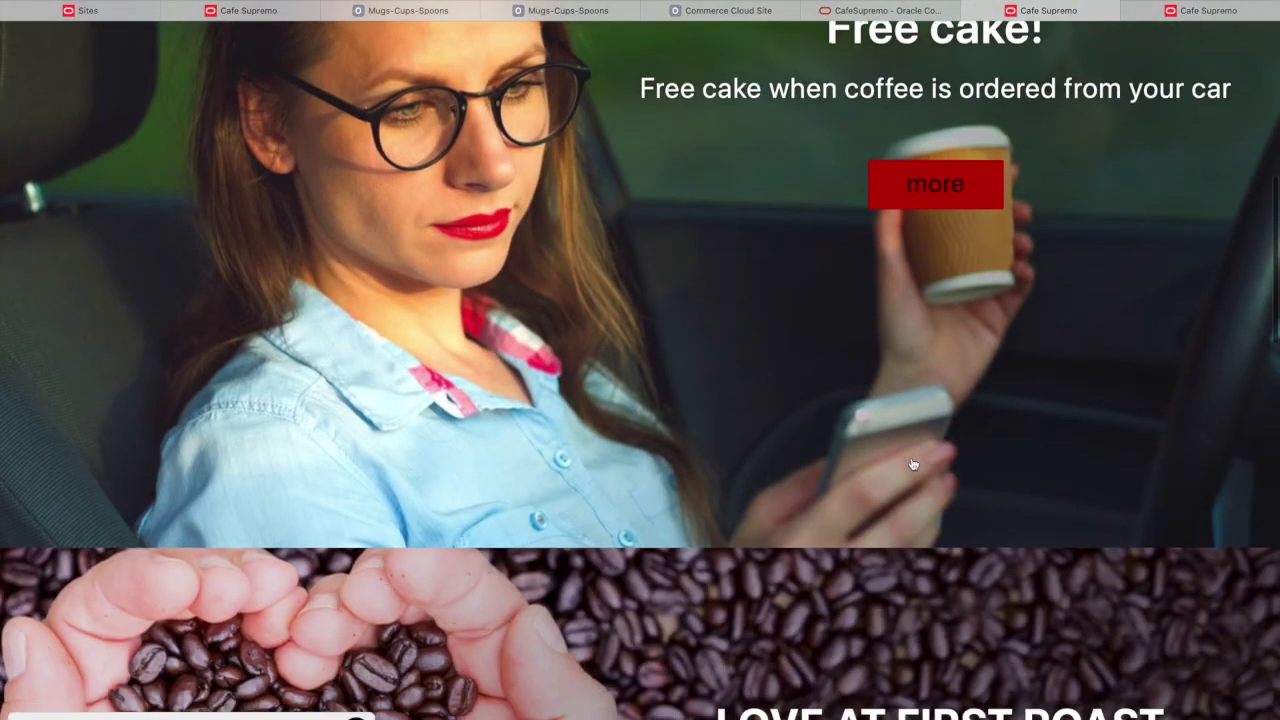
{"action": "scroll", "coordinate": [912, 464], "scroll_direction": "up", "scroll_amount": 10}
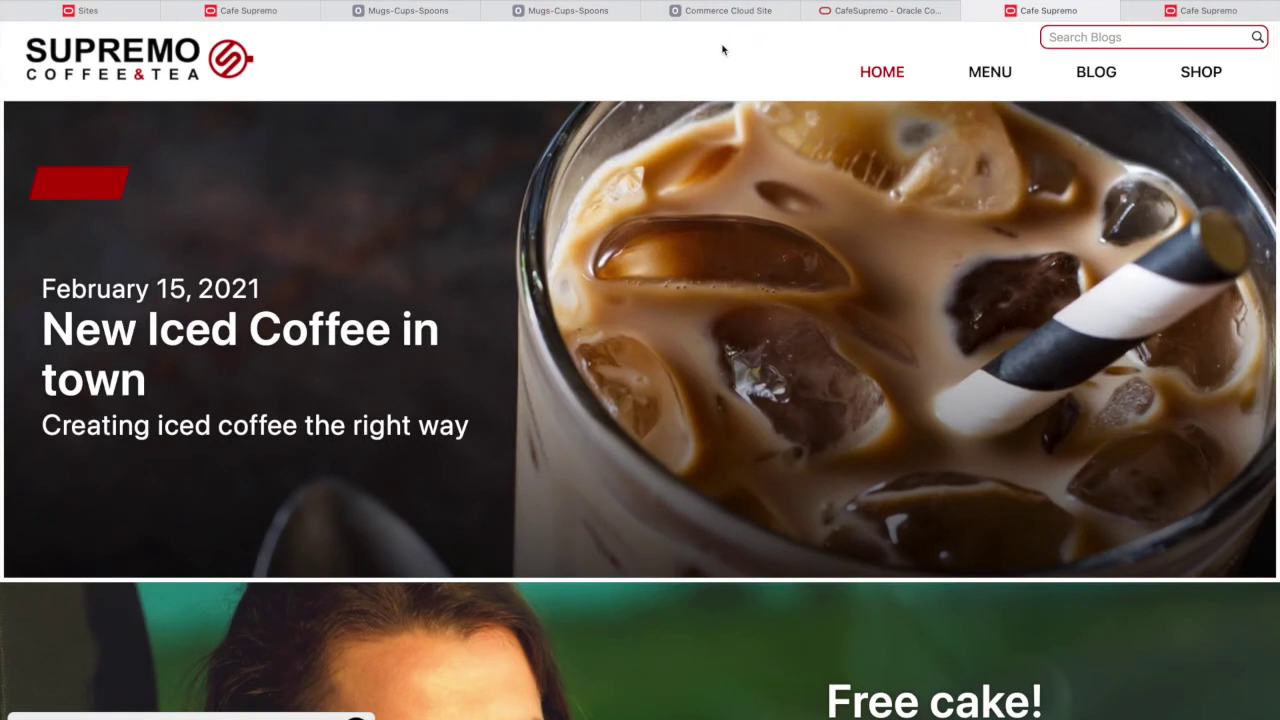
{"action": "mouse_move", "coordinate": [640, 2]}
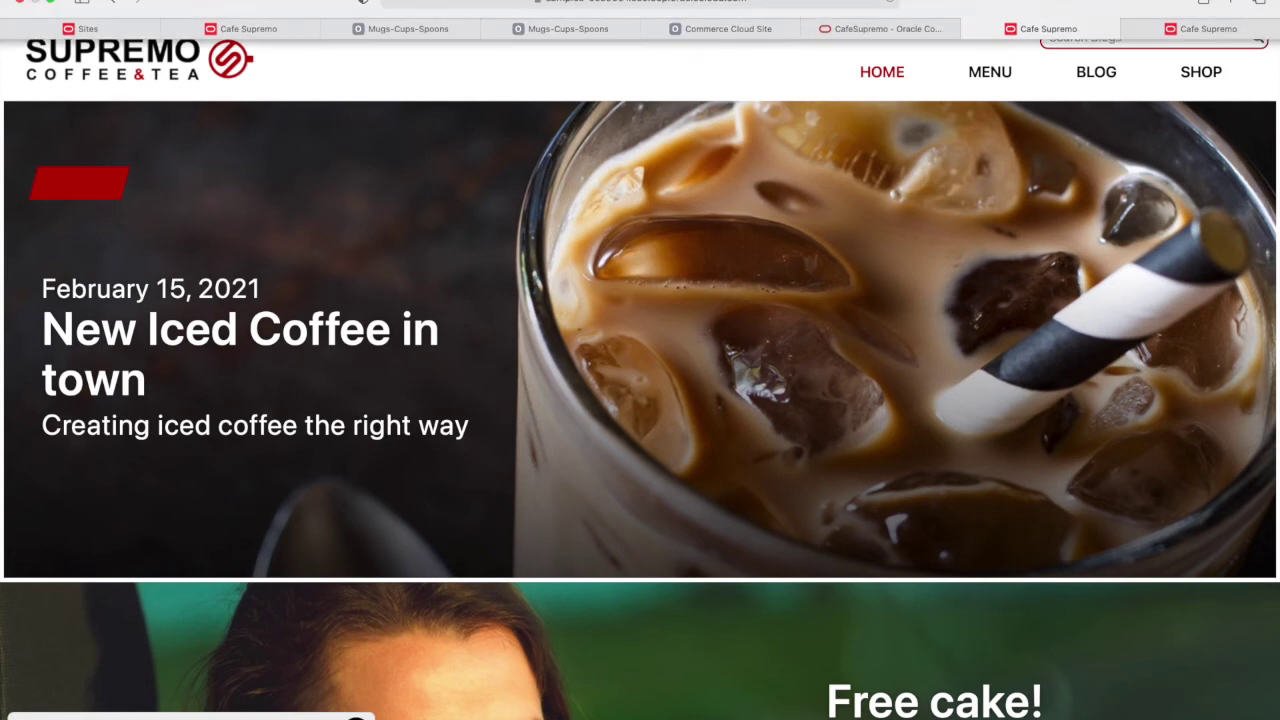
{"action": "scroll", "coordinate": [797, 451], "scroll_direction": "down", "scroll_amount": 5}
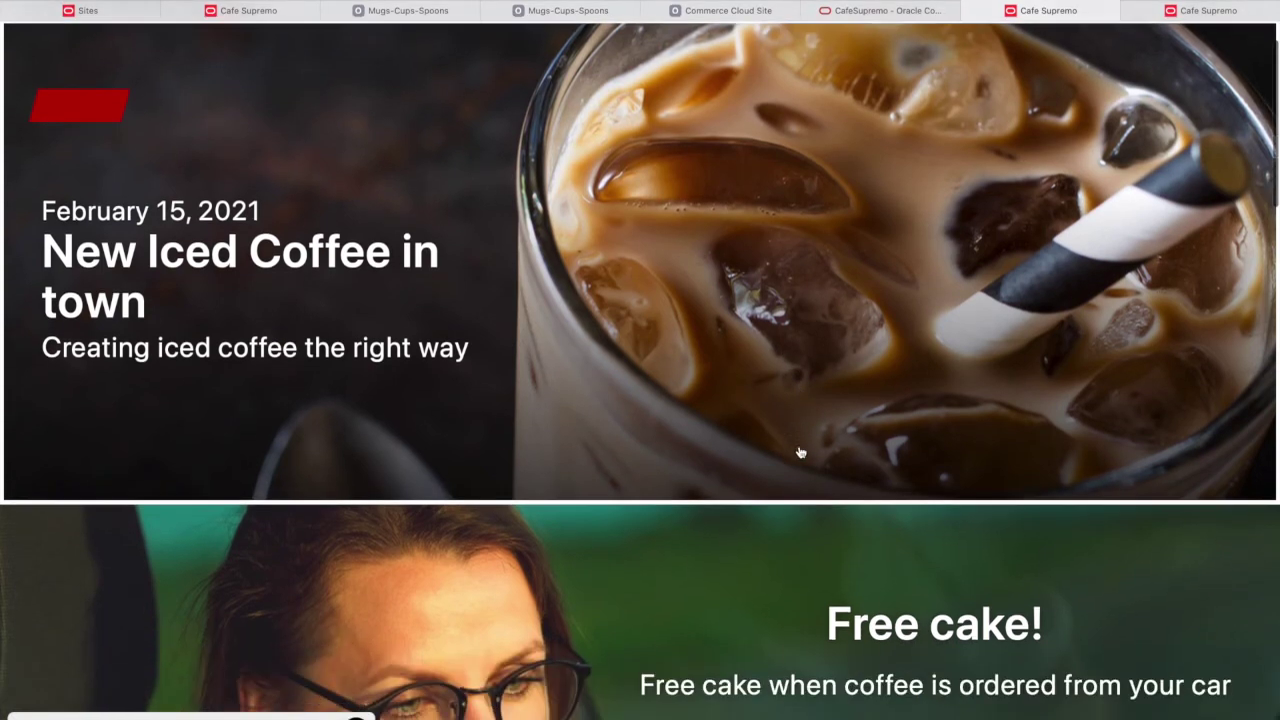
{"action": "scroll", "coordinate": [800, 453], "scroll_direction": "up", "scroll_amount": 5}
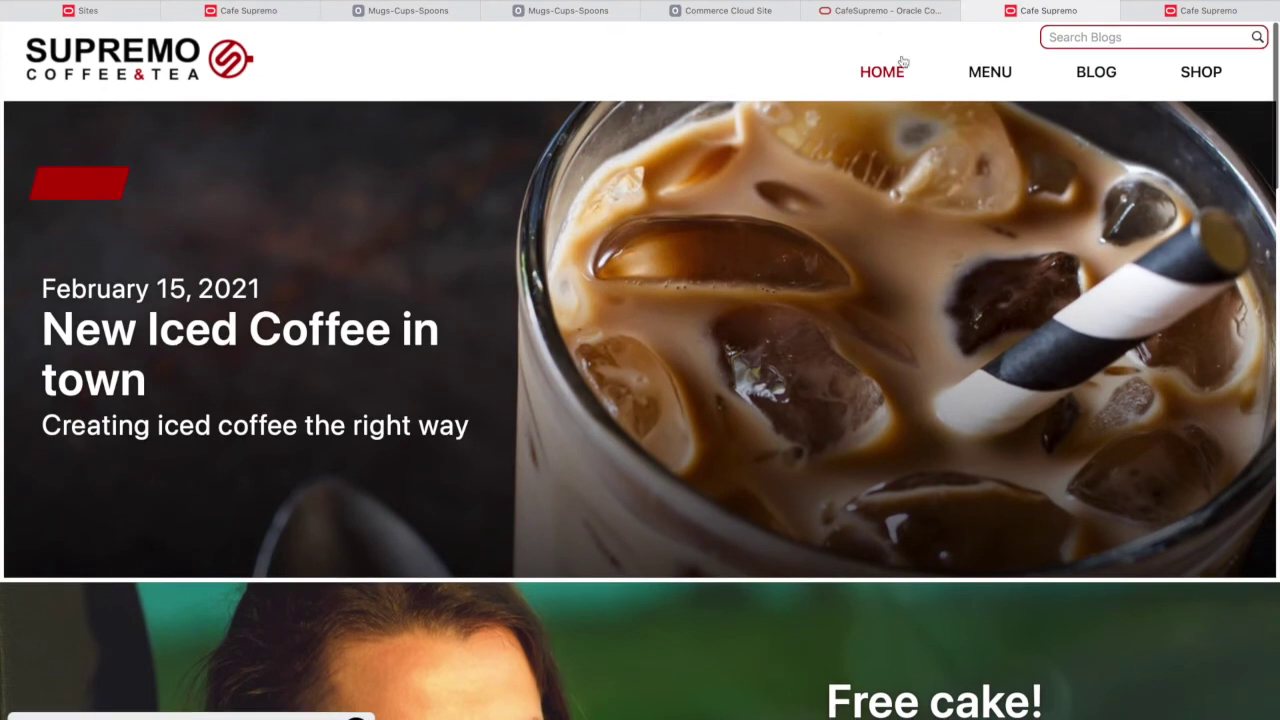
{"action": "left_click", "coordinate": [885, 12]}
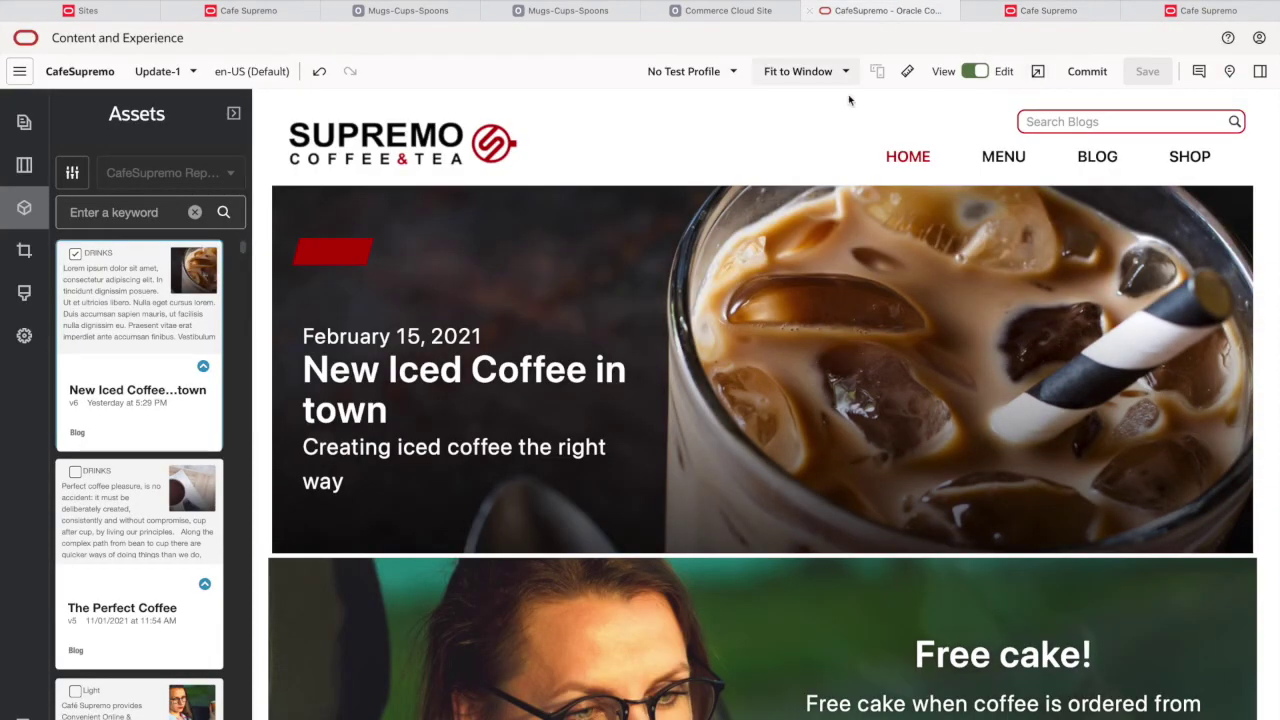
Commit Update-1 to the base site and start publishing CafeSupremo with all page assets.
{"action": "left_click", "coordinate": [1087, 72]}
{"action": "left_click", "coordinate": [763, 430]}
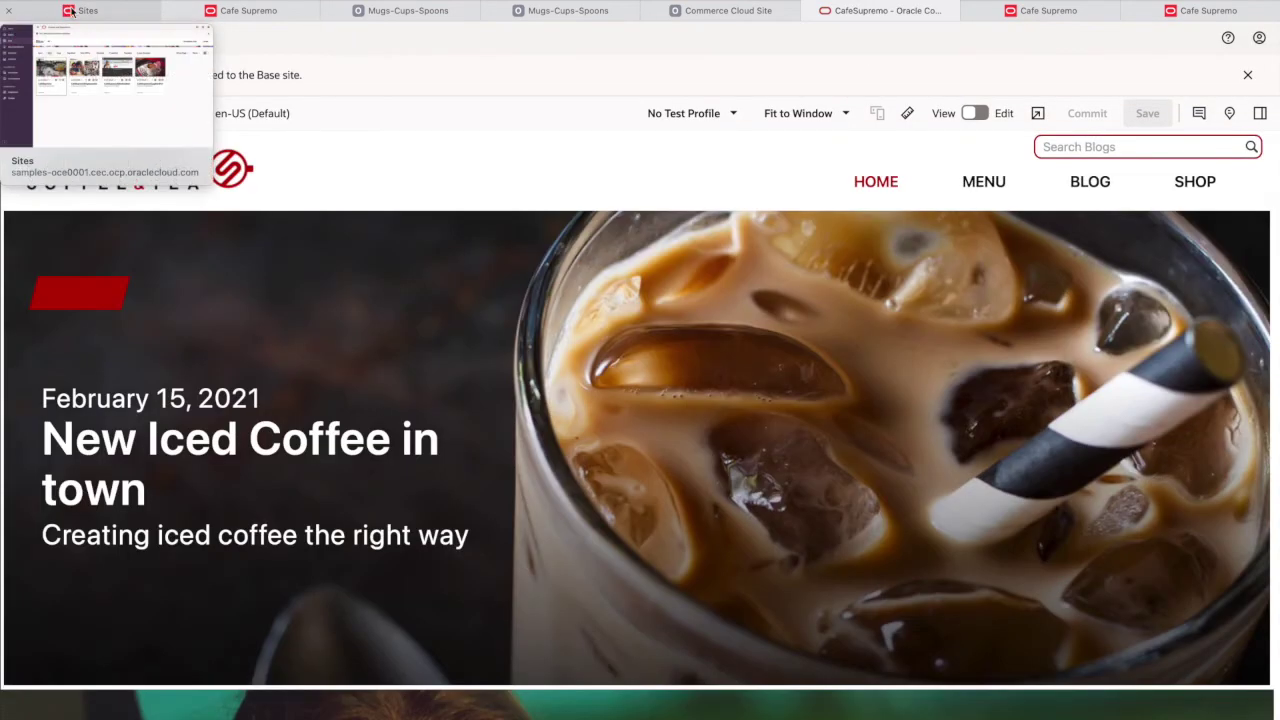
{"action": "left_click", "coordinate": [70, 10]}
{"action": "left_click", "coordinate": [423, 194]}
{"action": "left_click", "coordinate": [443, 403]}
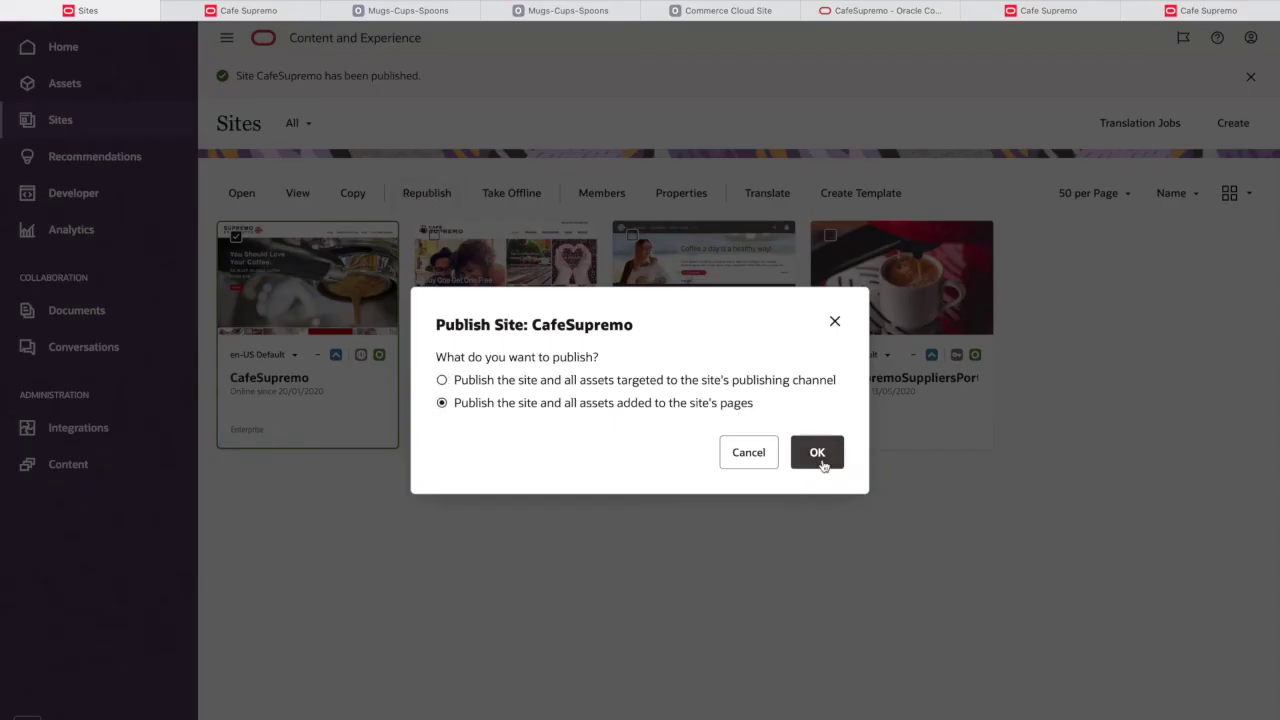
{"action": "left_click", "coordinate": [818, 453]}
Confirm publishing CafeSupremo live, then view the live site.
{"action": "left_click", "coordinate": [1231, 81]}
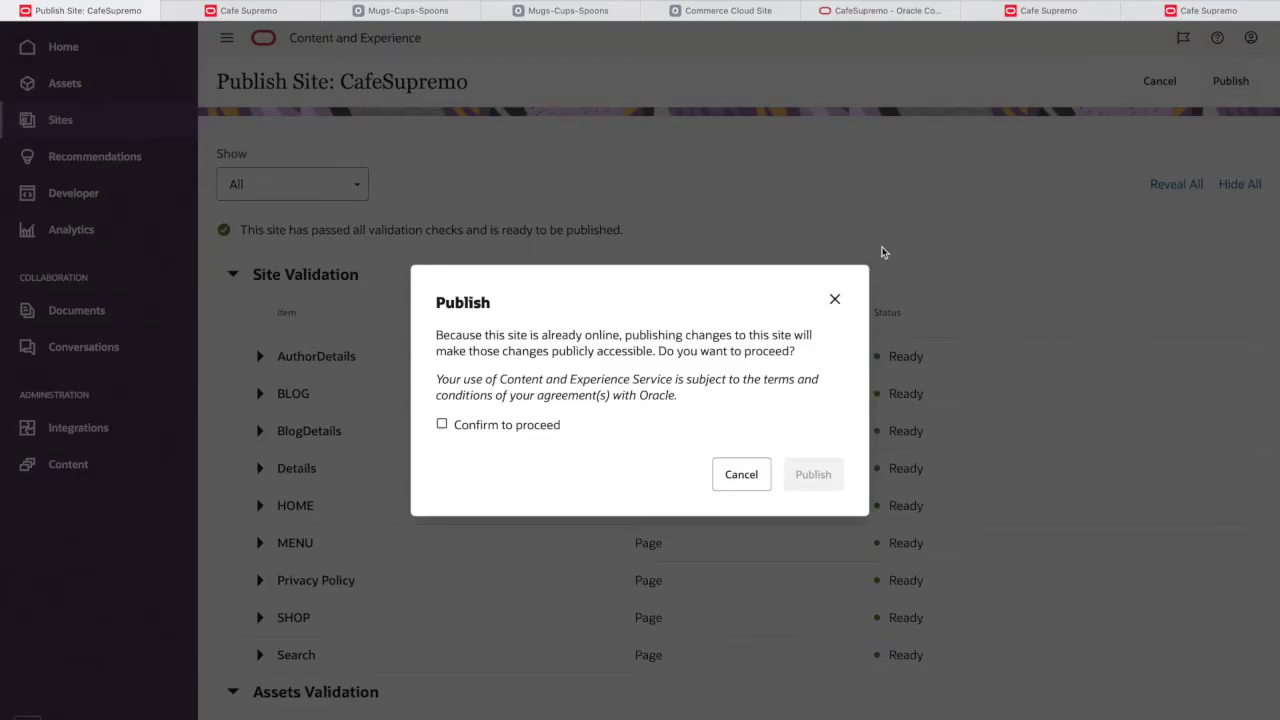
{"action": "left_click", "coordinate": [443, 423]}
{"action": "left_click", "coordinate": [811, 471]}
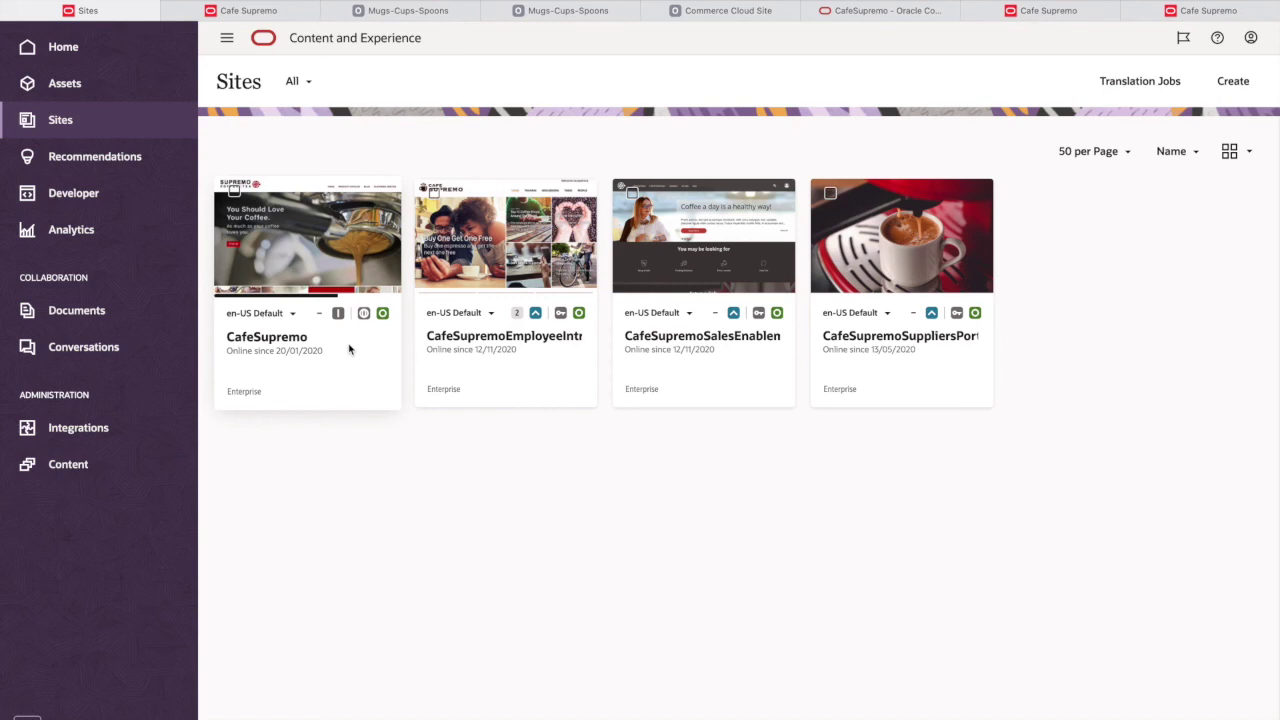
{"action": "left_click", "coordinate": [235, 195]}
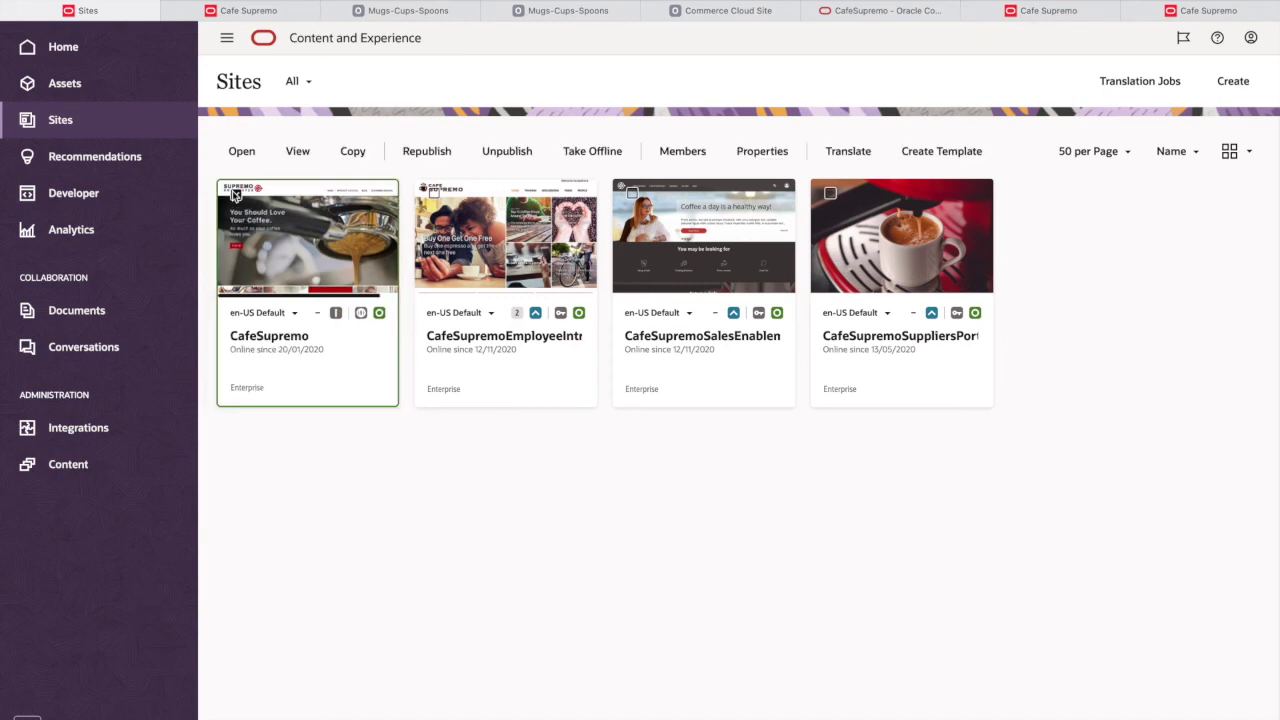
{"action": "left_click", "coordinate": [298, 151]}
Scroll through the live home page and the 'New Iced Coffee in town' article.
{"action": "scroll", "coordinate": [585, 485], "scroll_direction": "down", "scroll_amount": 10}
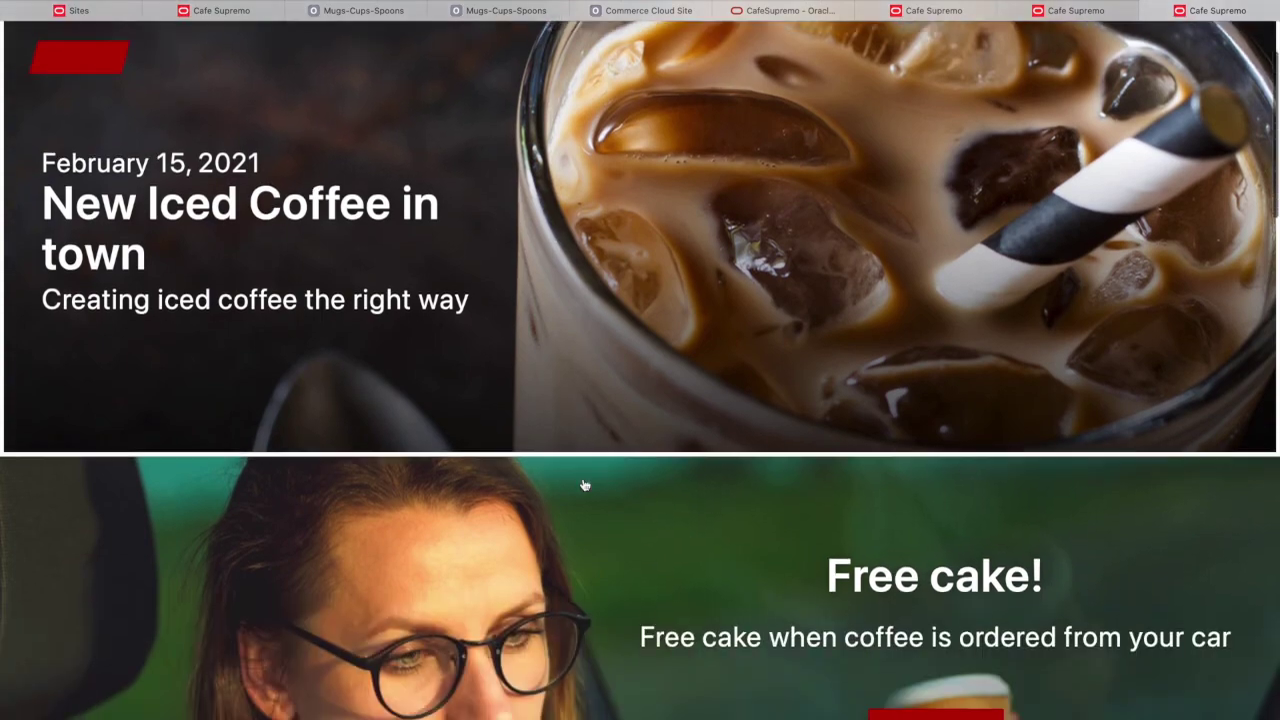
{"action": "scroll", "coordinate": [585, 485], "scroll_direction": "up", "scroll_amount": 10}
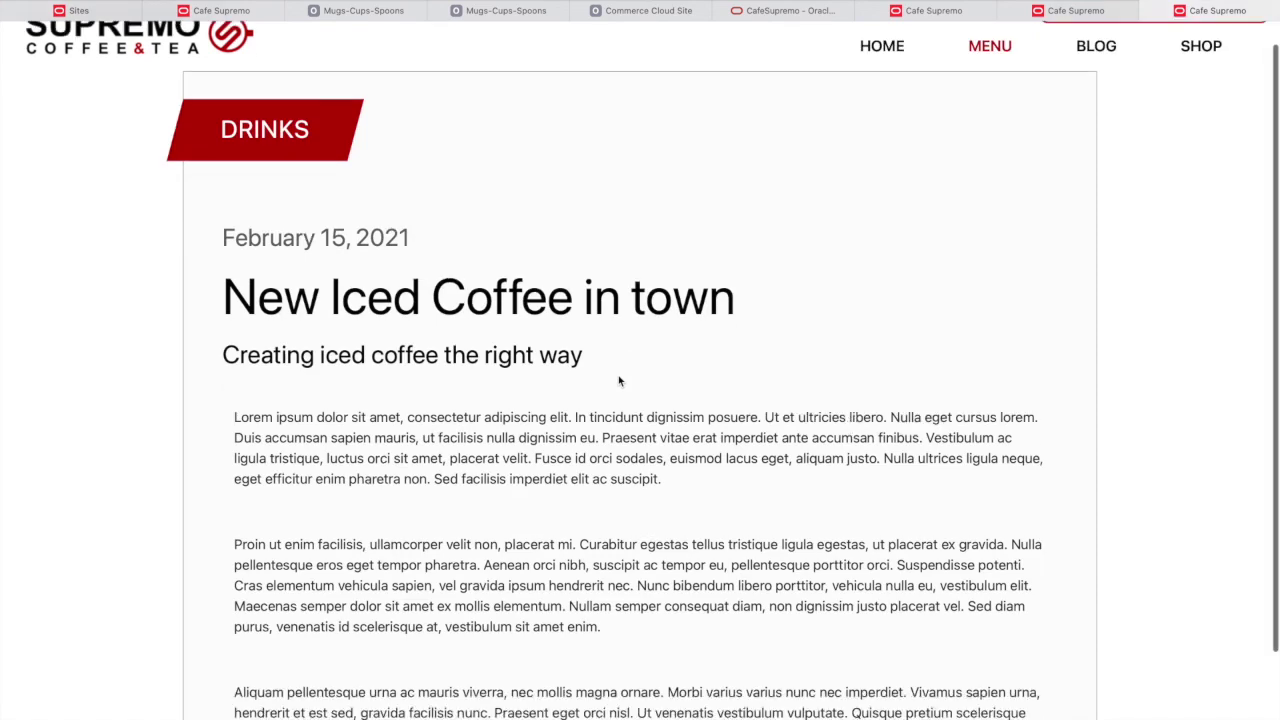
{"action": "scroll", "coordinate": [619, 381], "scroll_direction": "up", "scroll_amount": 3}
{"action": "scroll", "coordinate": [618, 380], "scroll_direction": "down", "scroll_amount": 1}
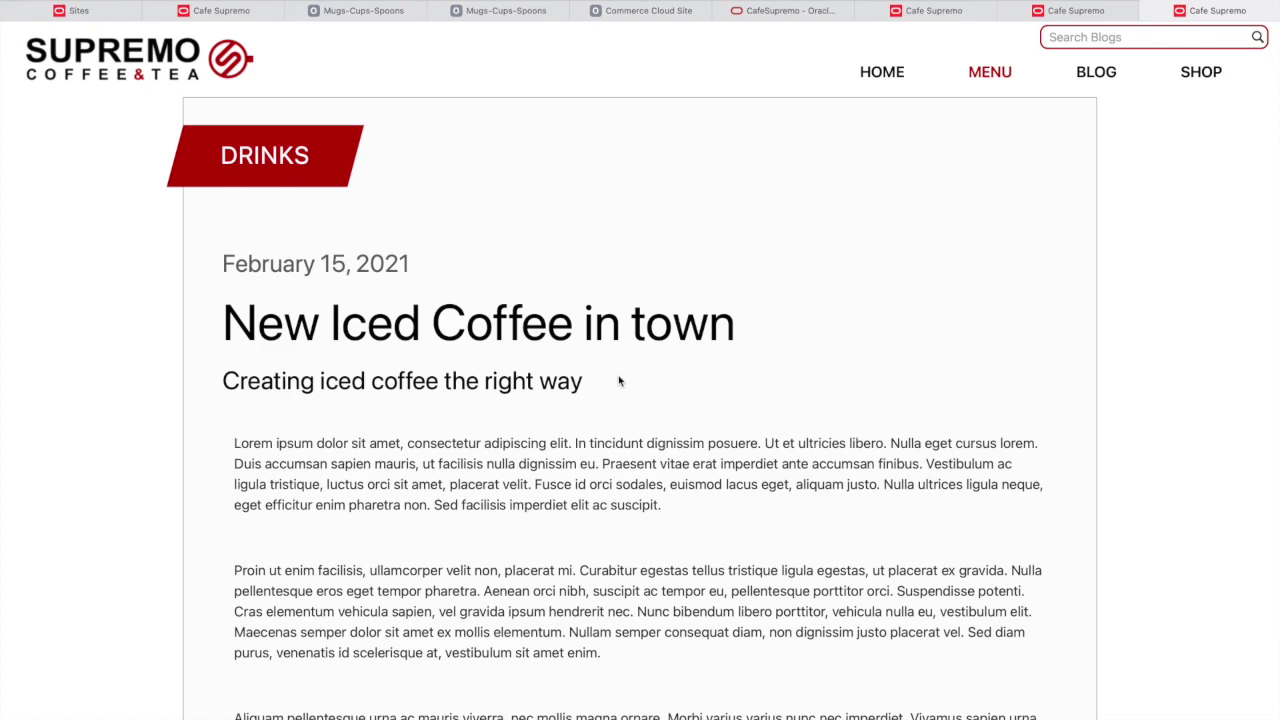
{"action": "scroll", "coordinate": [618, 380], "scroll_direction": "down", "scroll_amount": 3}
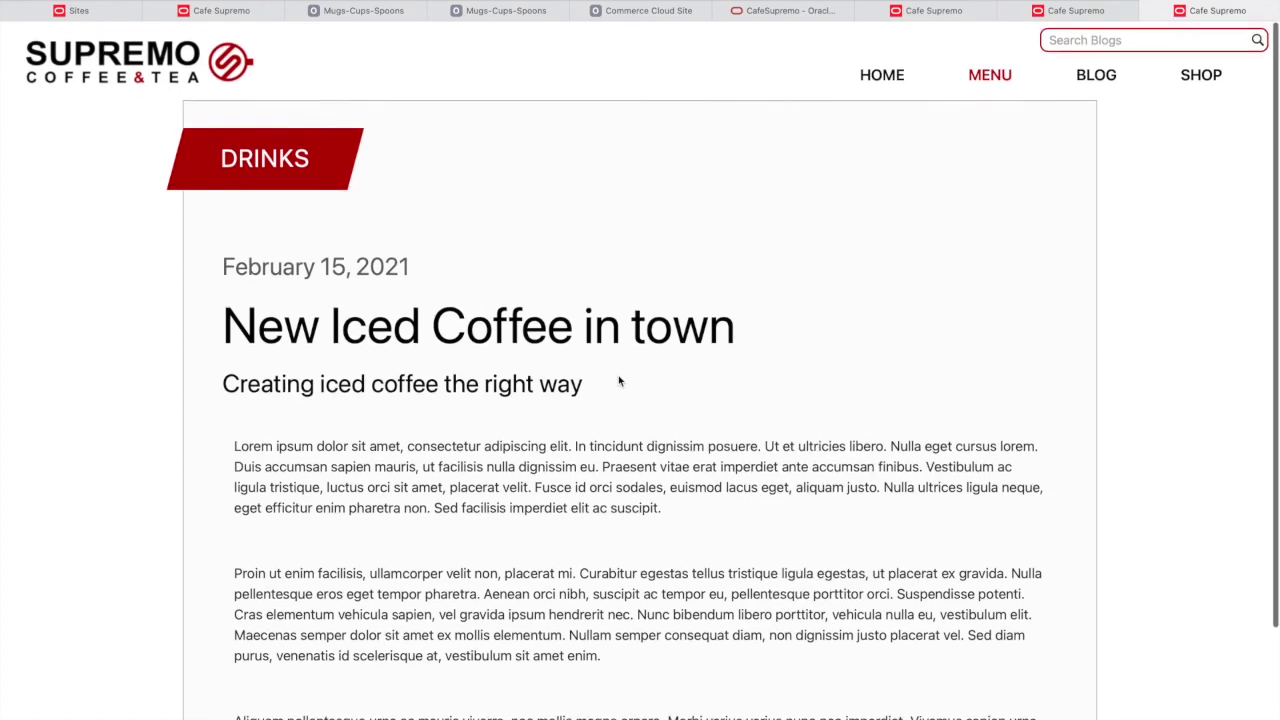
{"action": "scroll", "coordinate": [618, 380], "scroll_direction": "up", "scroll_amount": 3}
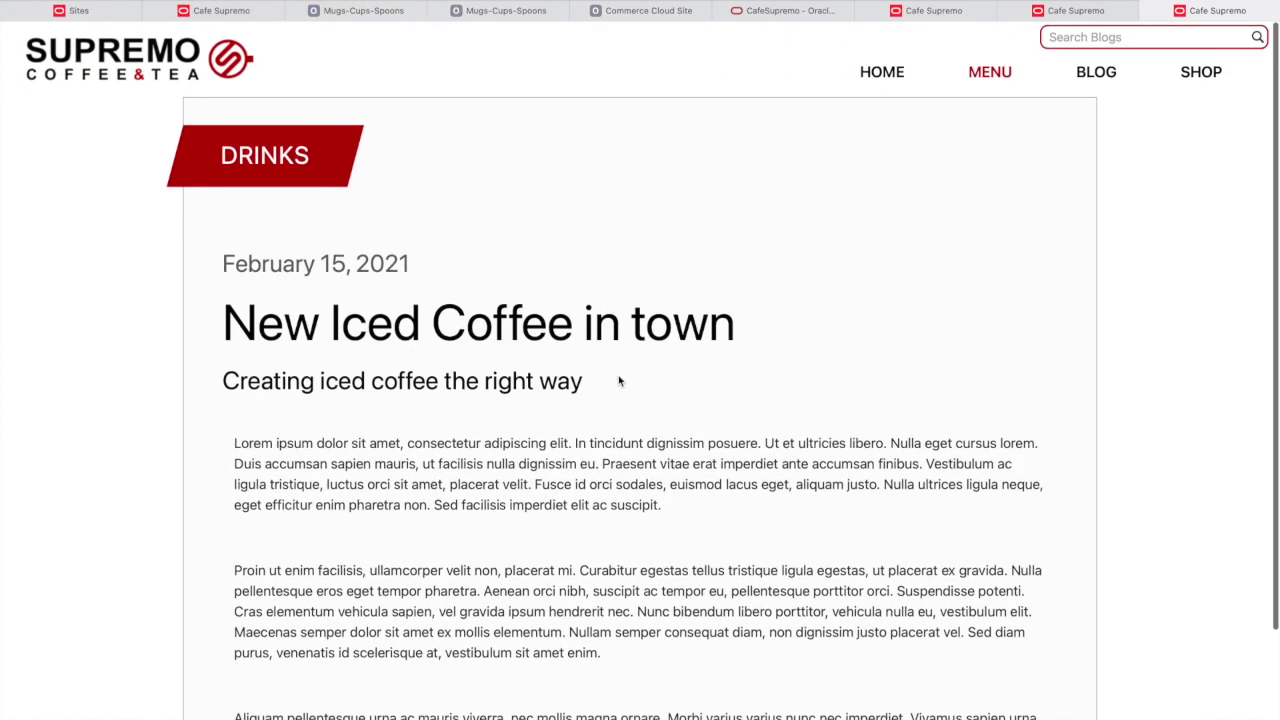